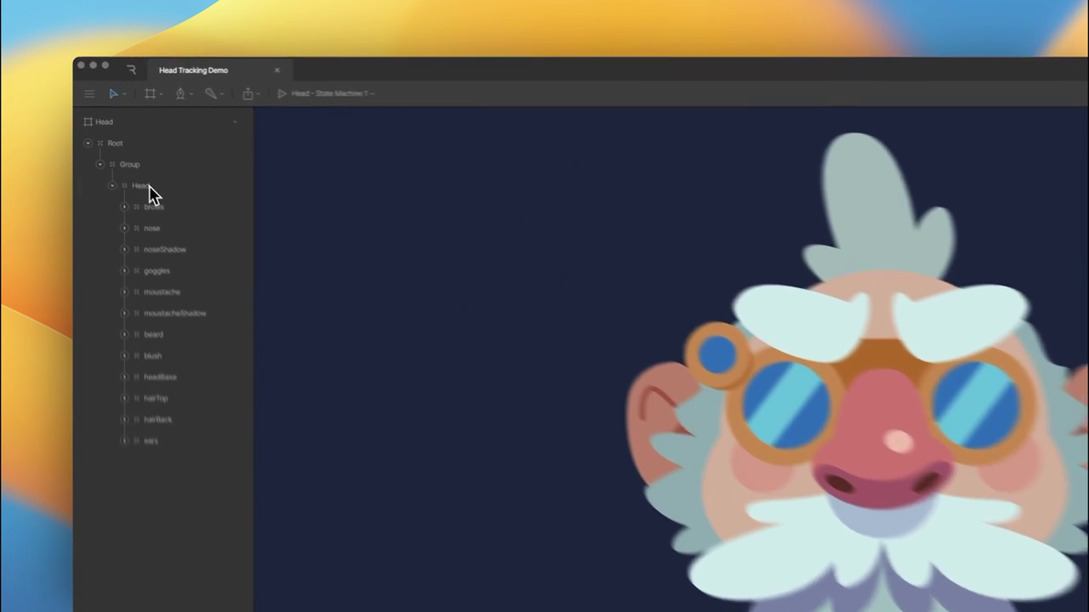
Review the head's layer hierarchy from the Root group down, checking the brows, nose, goggles, beard, hairBack and ears groups
click(118, 141)
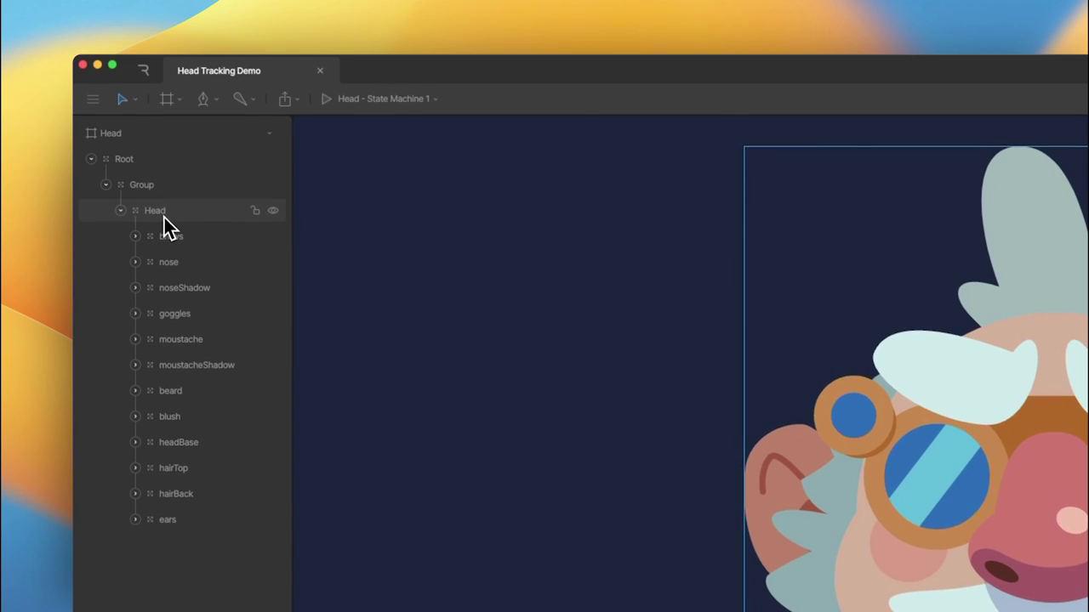
click(177, 238)
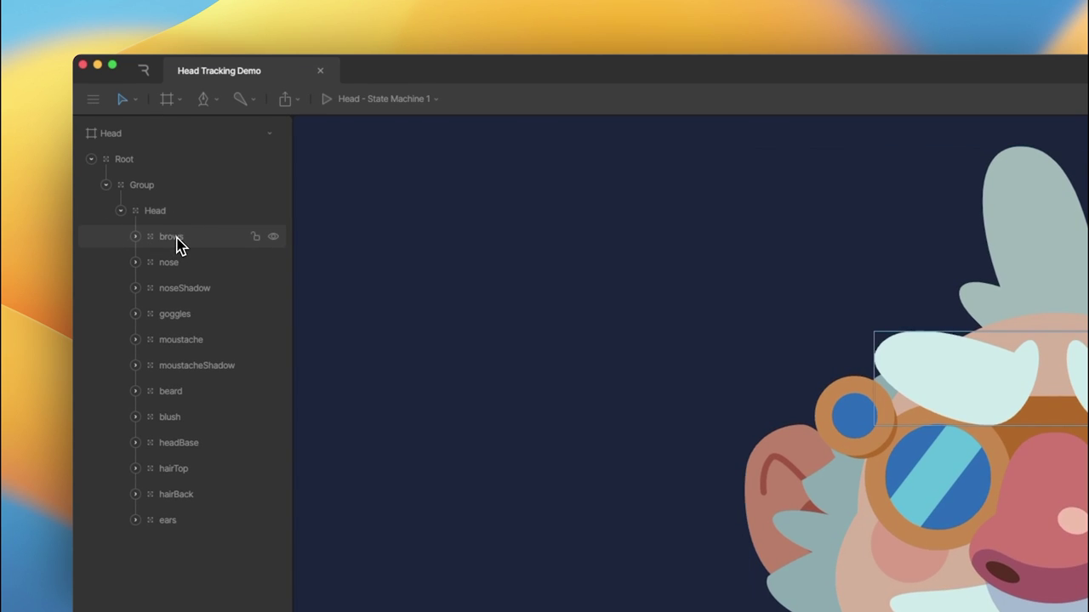
click(177, 240)
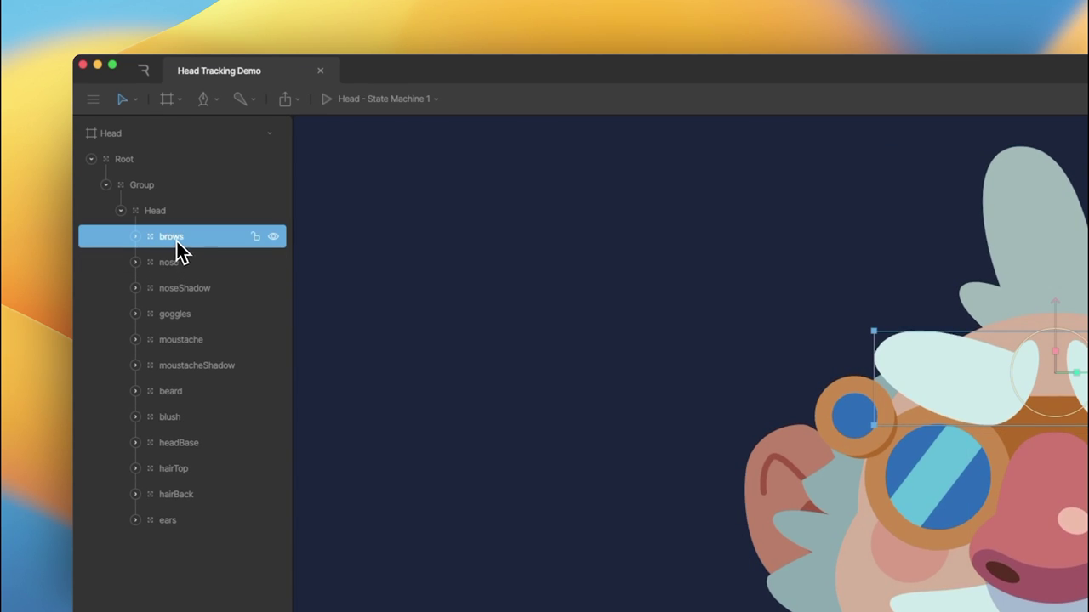
click(177, 263)
click(189, 320)
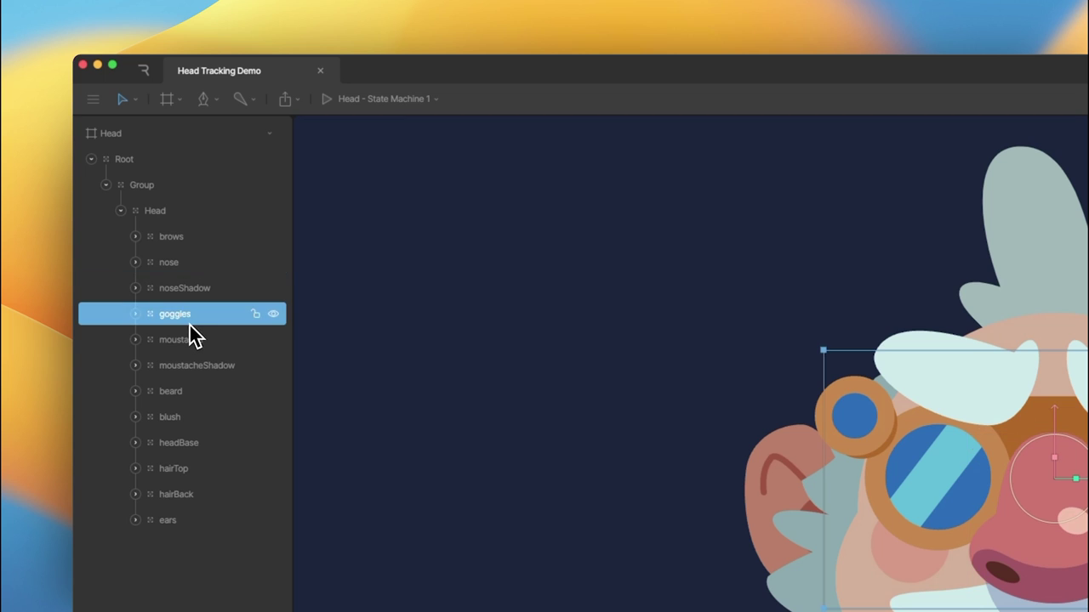
click(183, 393)
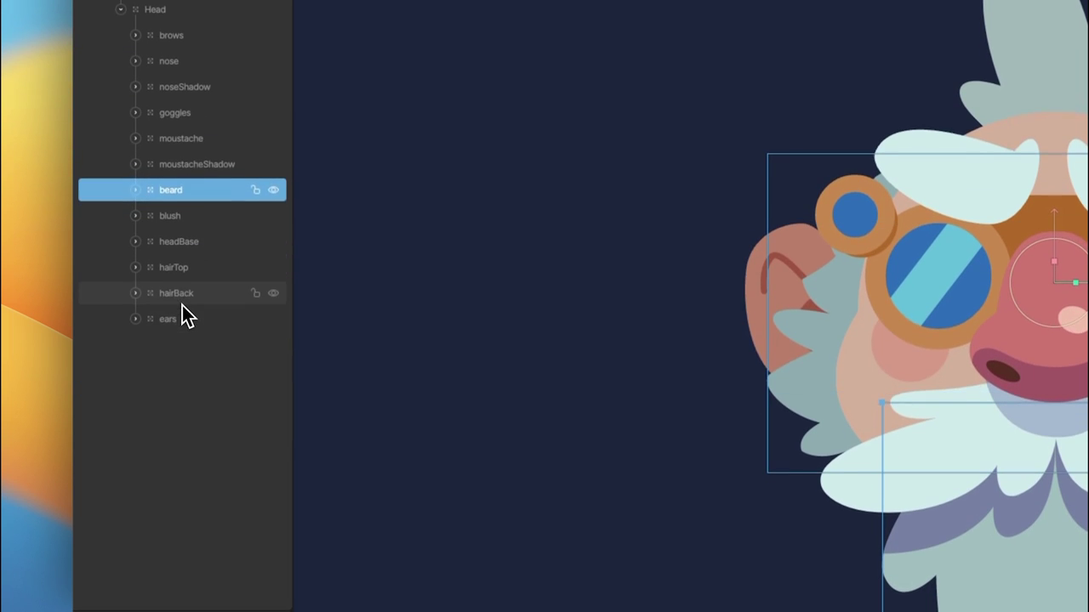
click(183, 306)
click(180, 319)
click(604, 179)
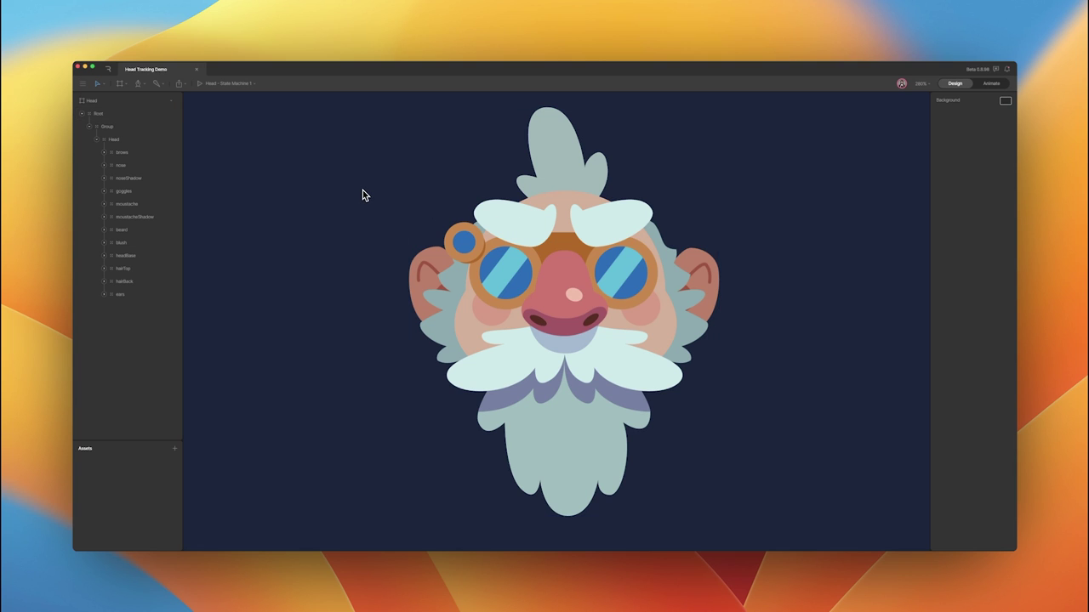
Create a new empty group at the centre of the face and name it controlFront
click(120, 83)
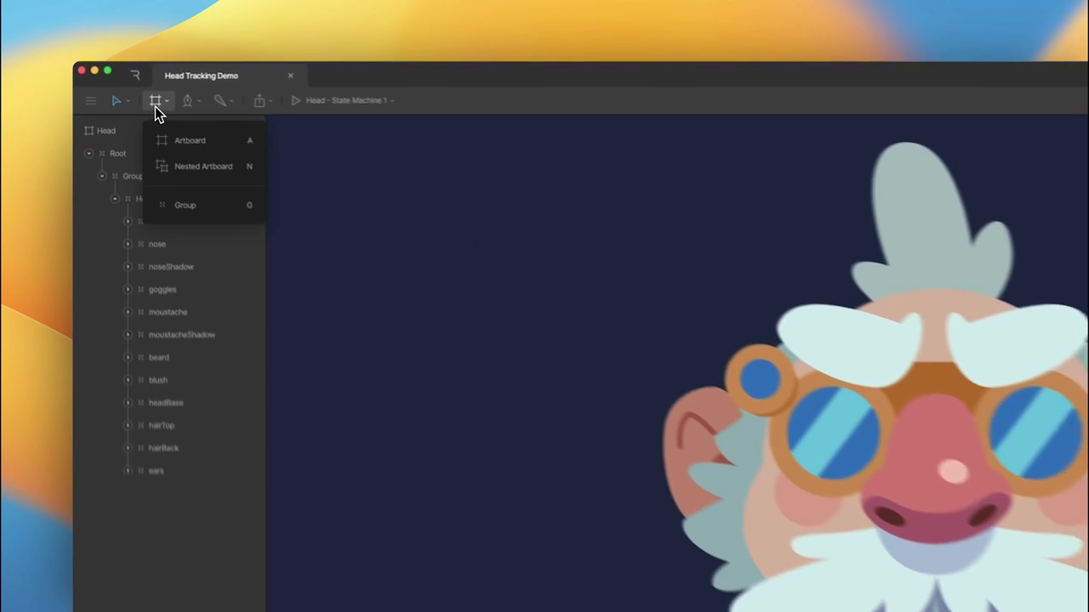
click(184, 203)
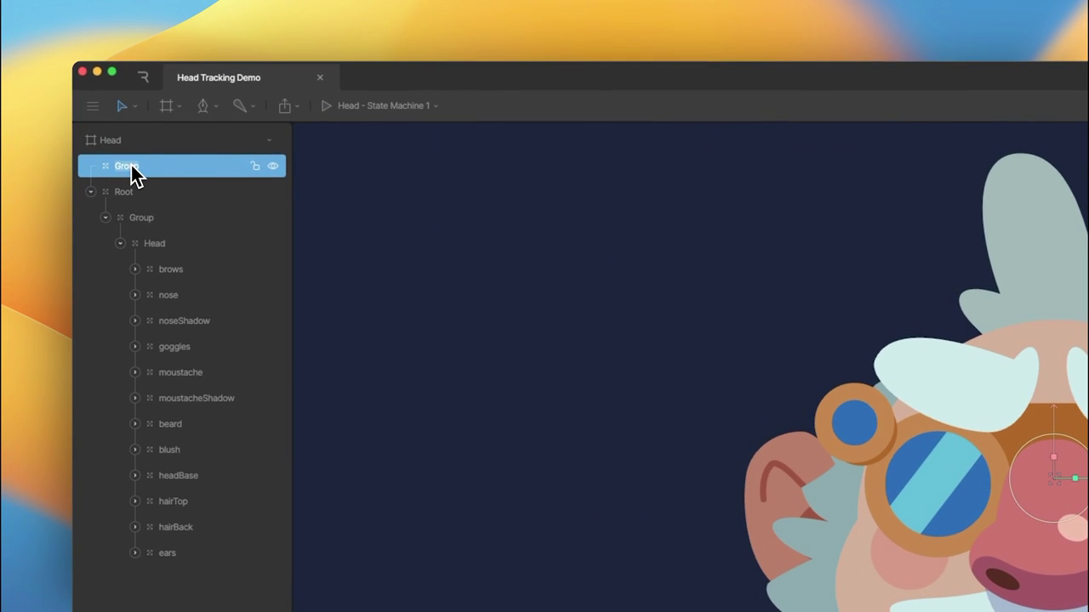
text(controlFront)
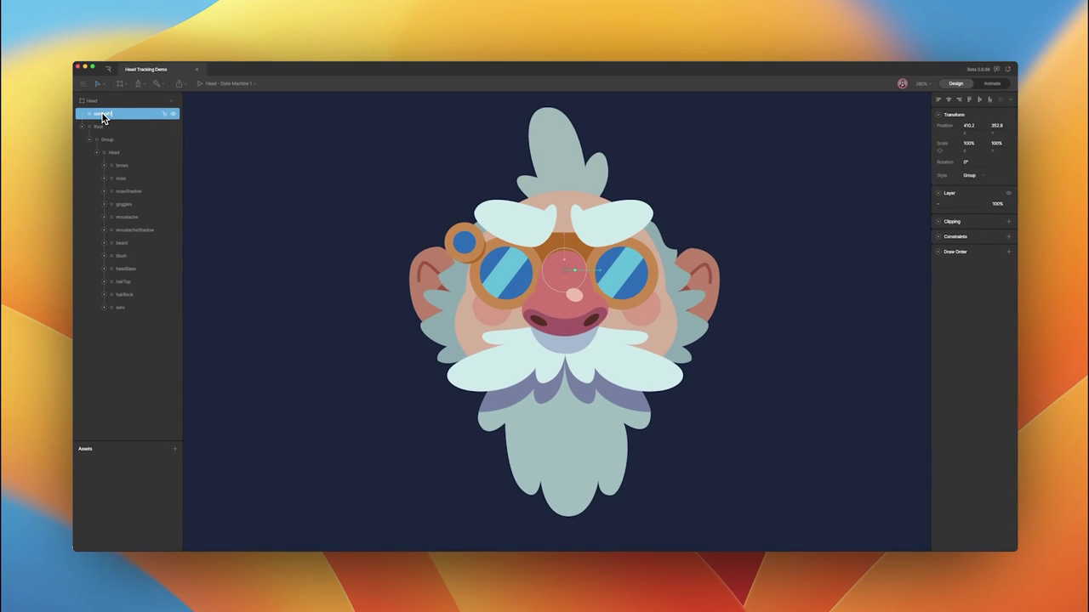
Nest controlFront inside Group, directly above Head, and set its style to Target
drag(102, 119, 127, 158)
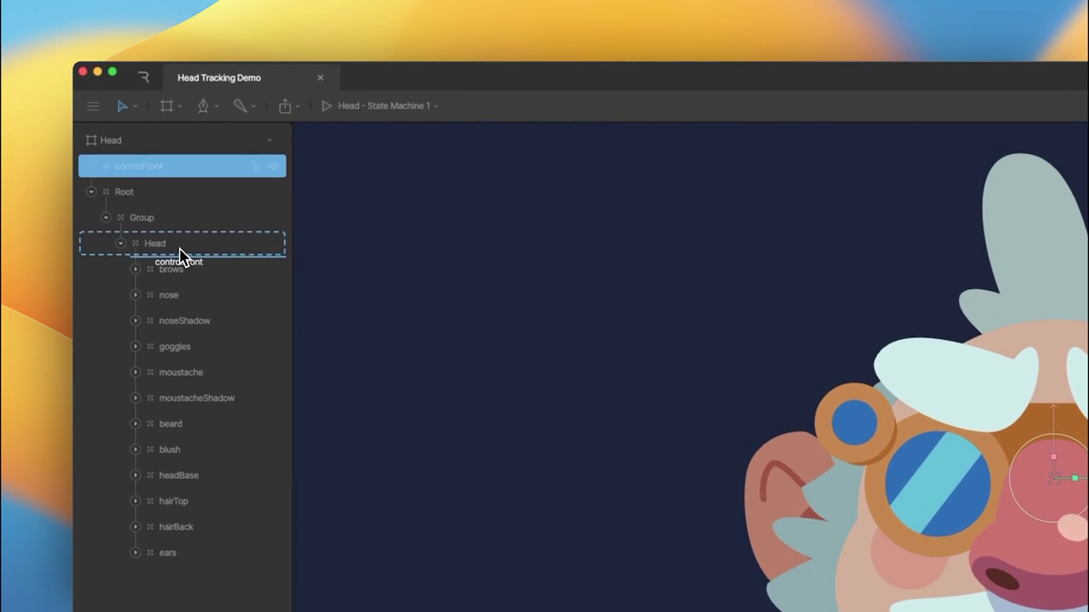
drag(180, 254, 179, 251)
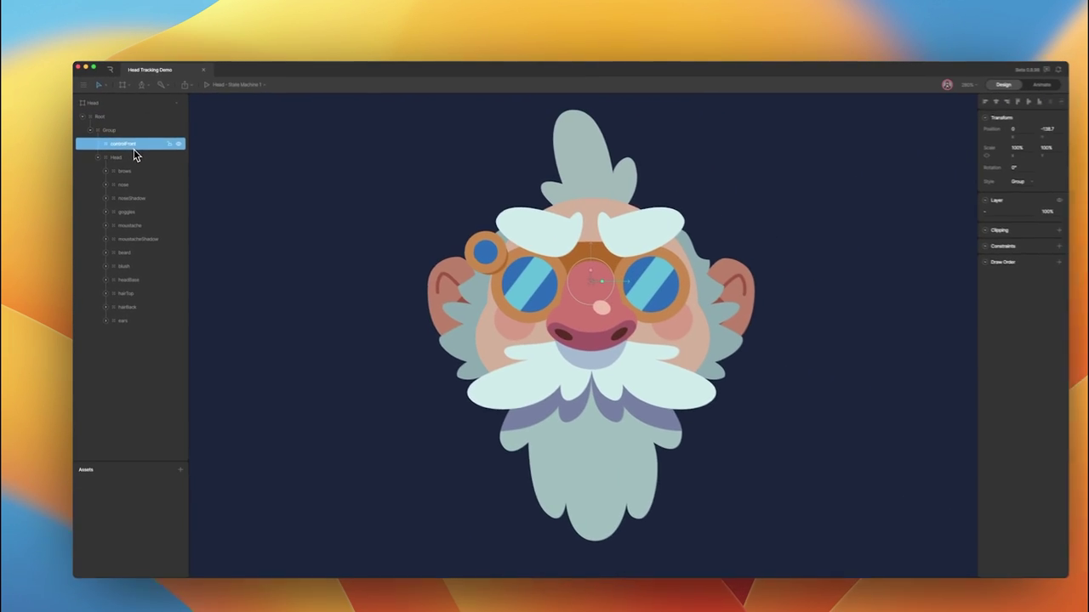
click(969, 178)
click(970, 187)
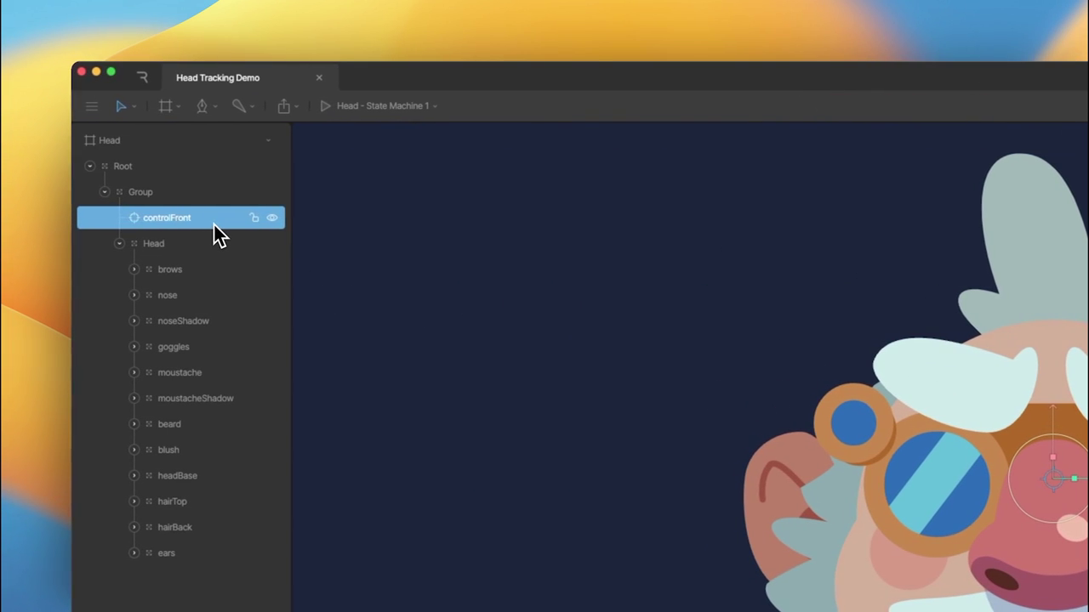
Duplicate the controlFront target and rename the copy controlBack
key(super+d)
double_click(196, 241)
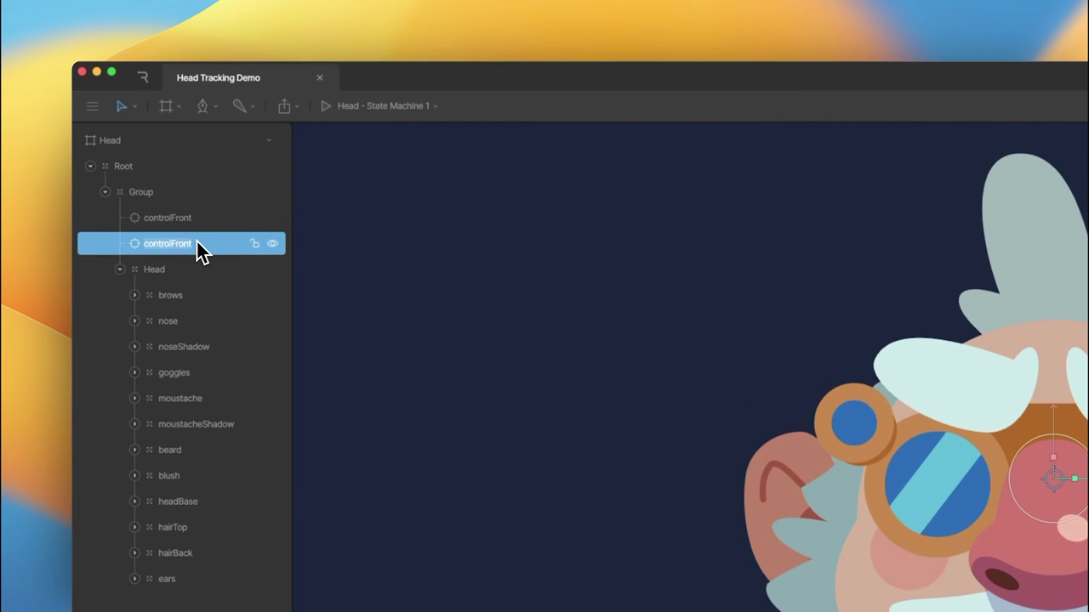
text(controlBack)
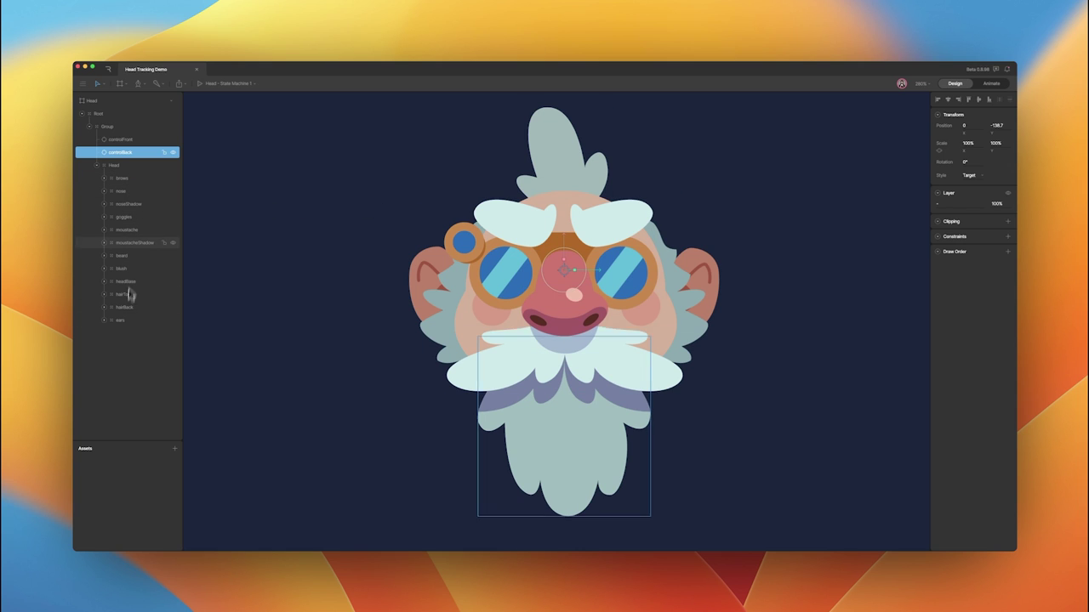
Add a Translation constraint to controlBack that targets controlFront with a negative strength
click(137, 141)
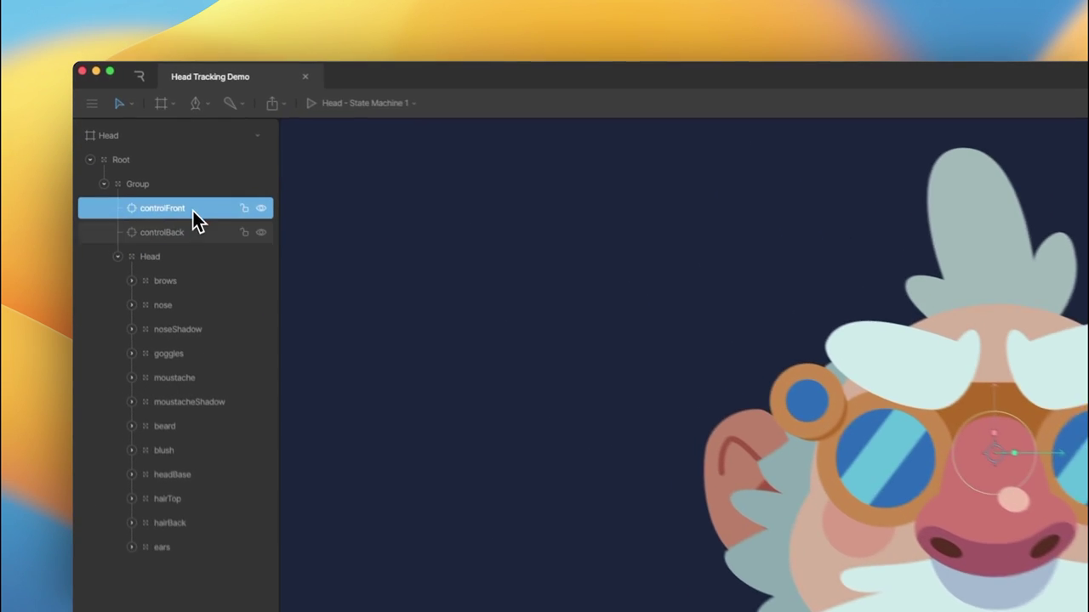
click(194, 233)
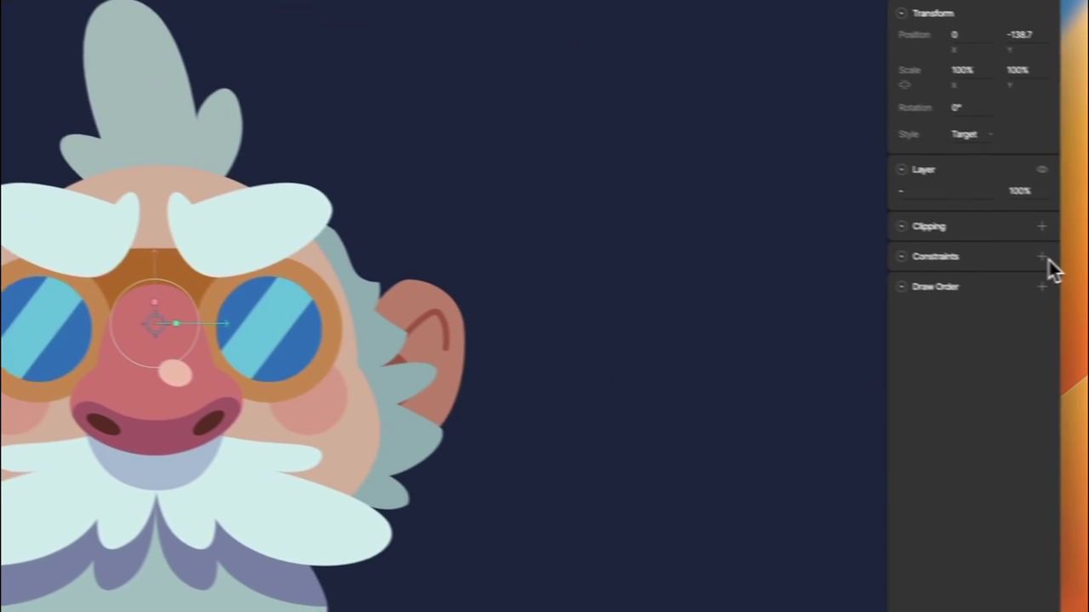
click(1000, 249)
click(944, 352)
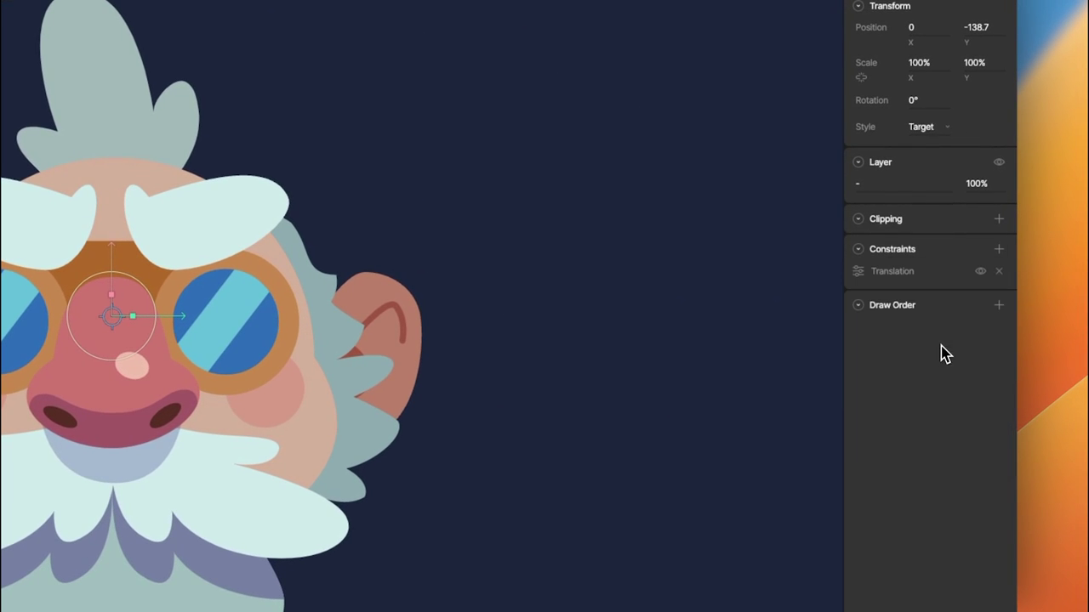
click(861, 274)
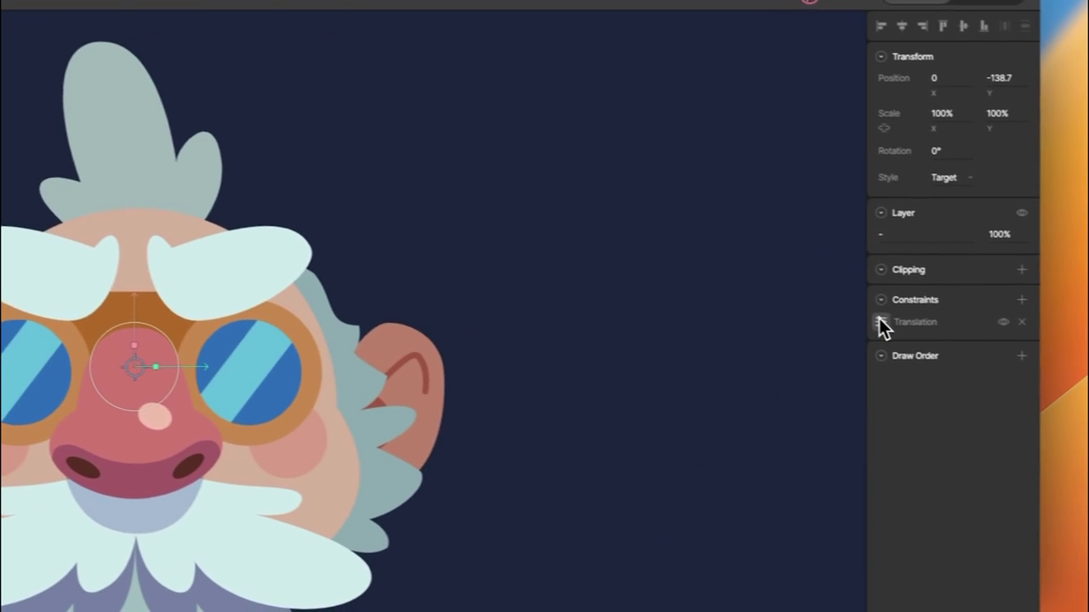
click(880, 321)
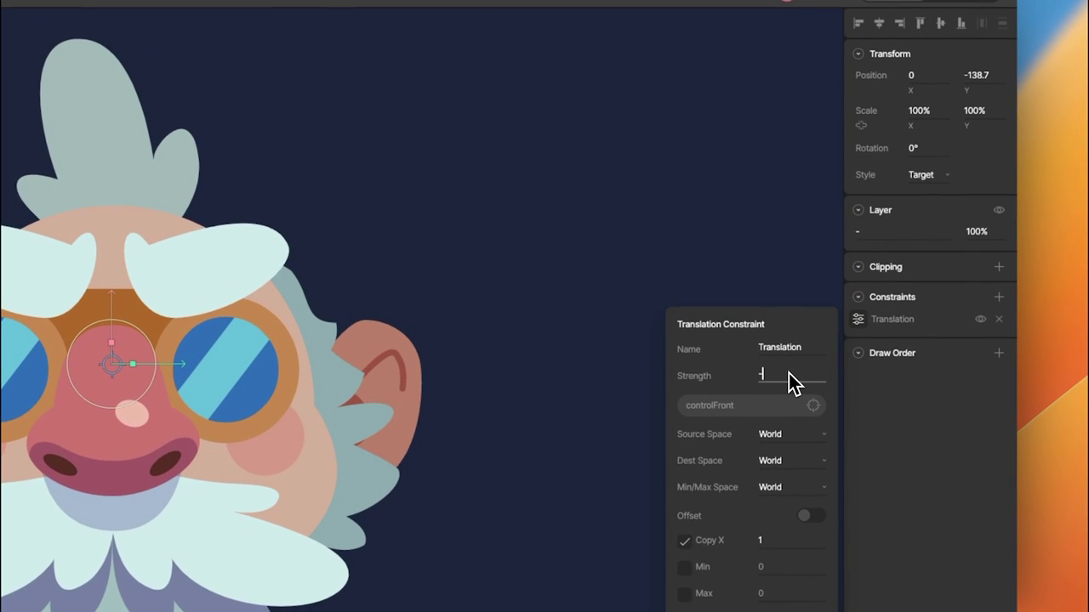
click(590, 246)
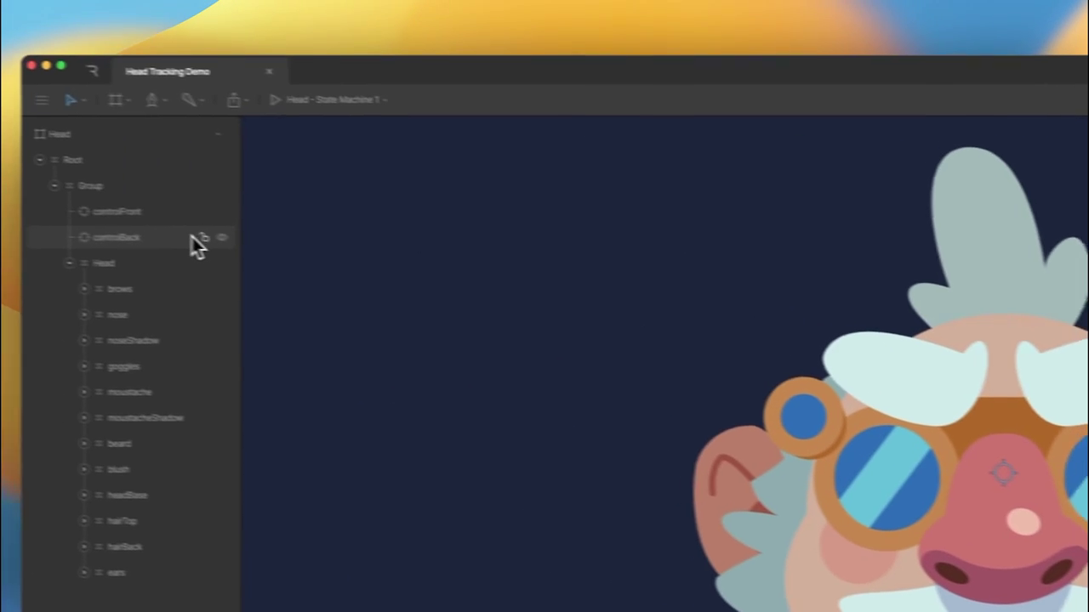
Move controlFront around on the nose to test how controlBack follows it
click(162, 218)
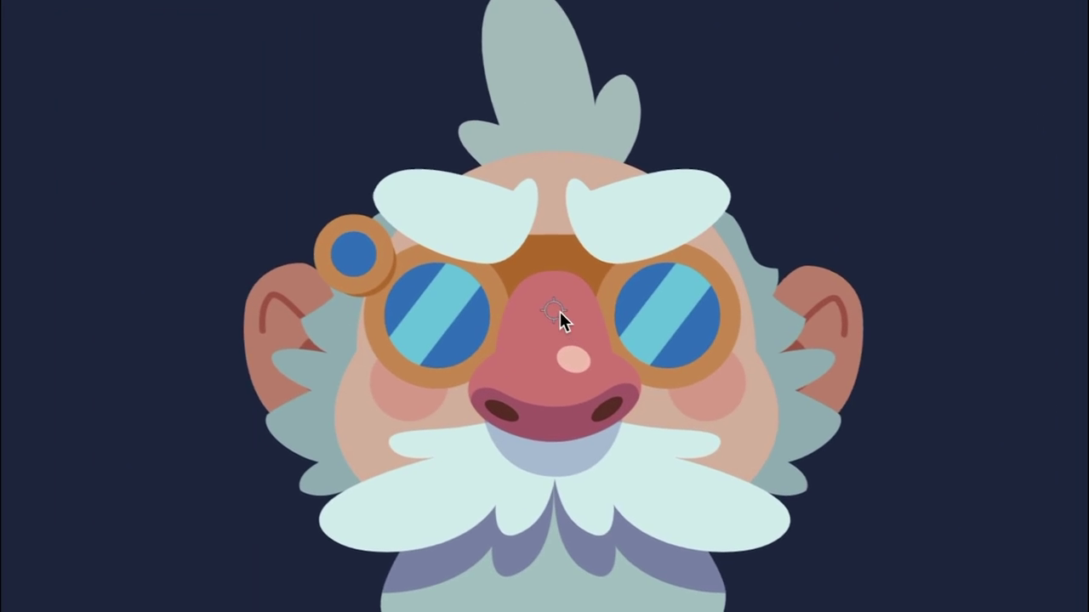
drag(534, 326, 462, 310)
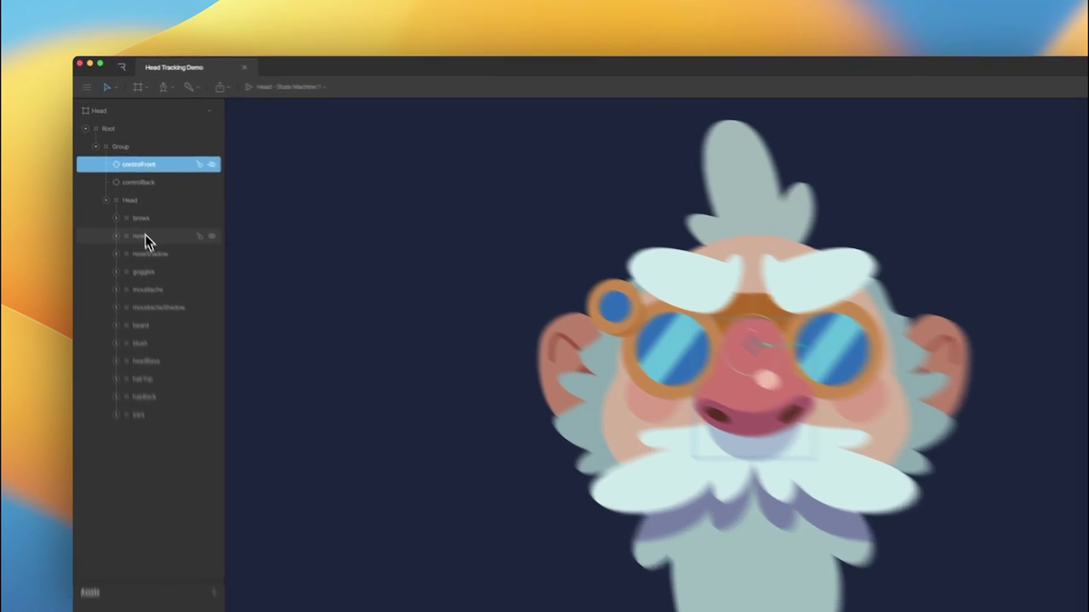
Compare the origins of the nose, noseShadow and goggles groups with the positions of controlFront and controlBack
click(125, 190)
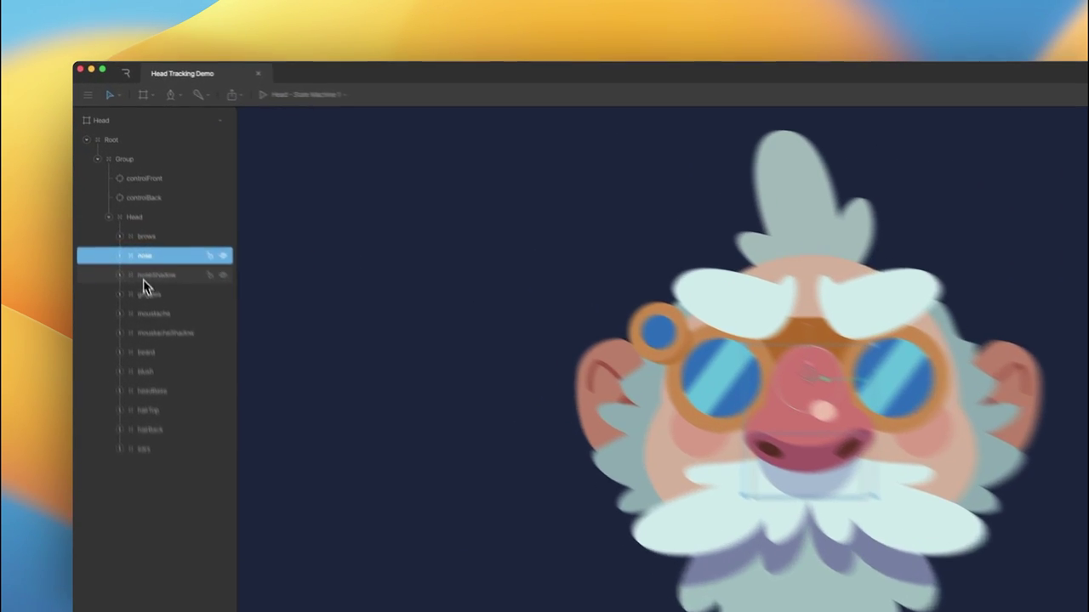
click(127, 204)
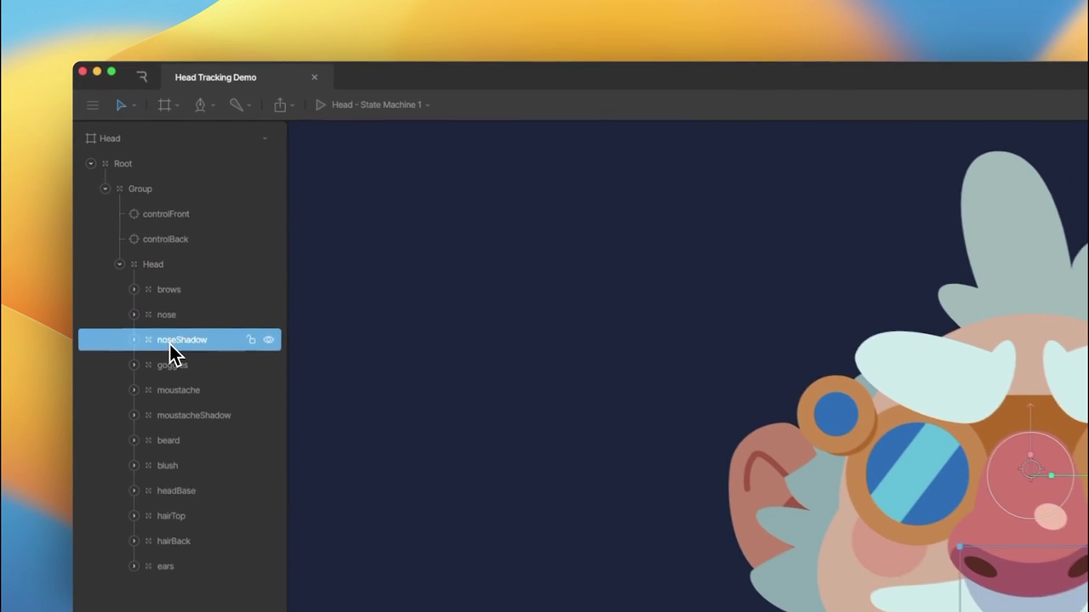
click(171, 380)
click(174, 347)
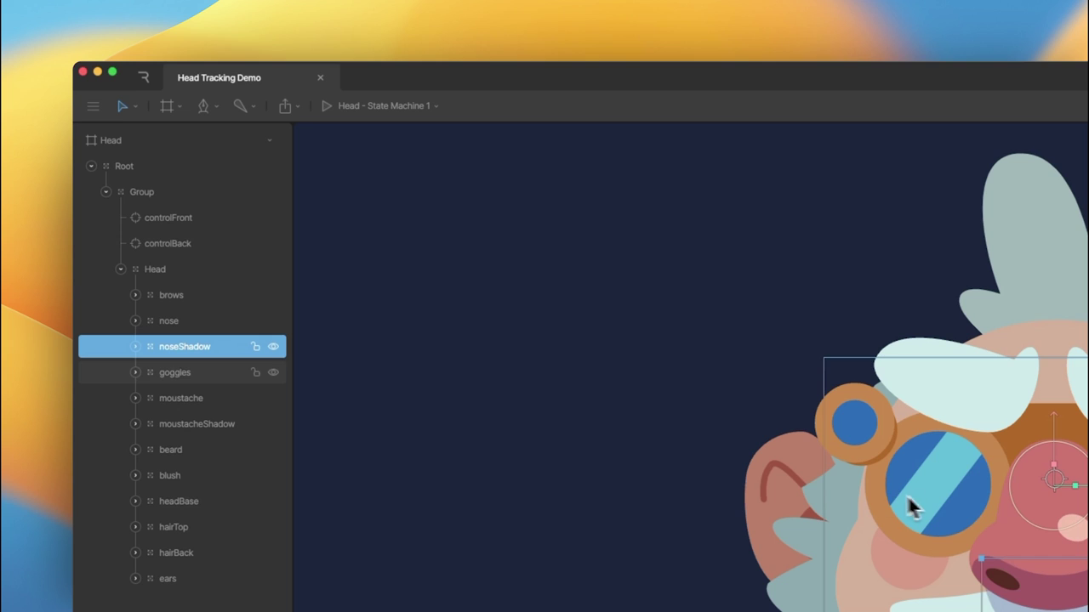
click(181, 221)
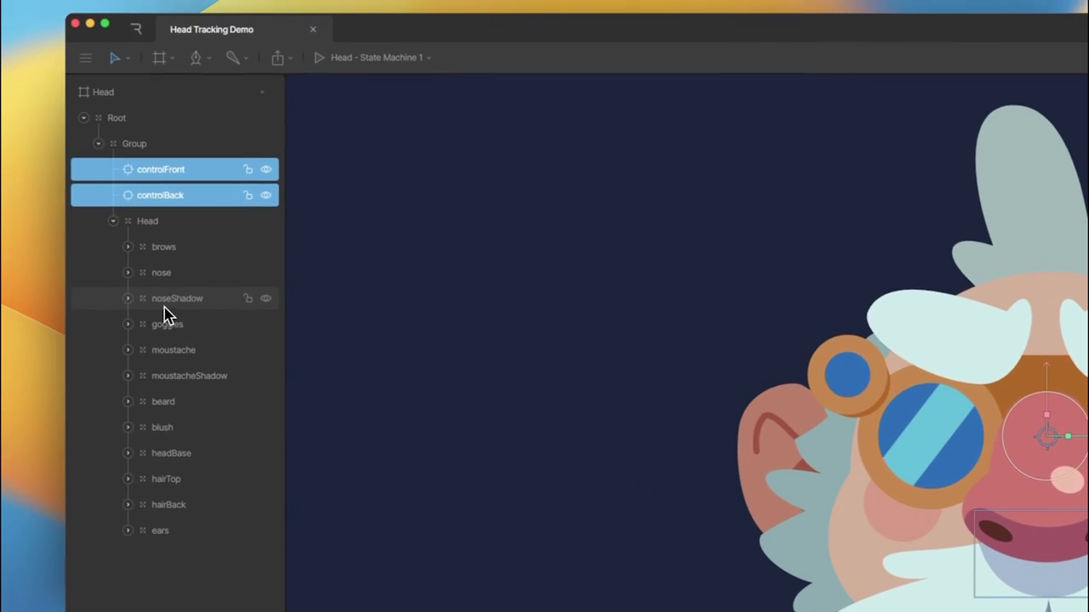
click(173, 306)
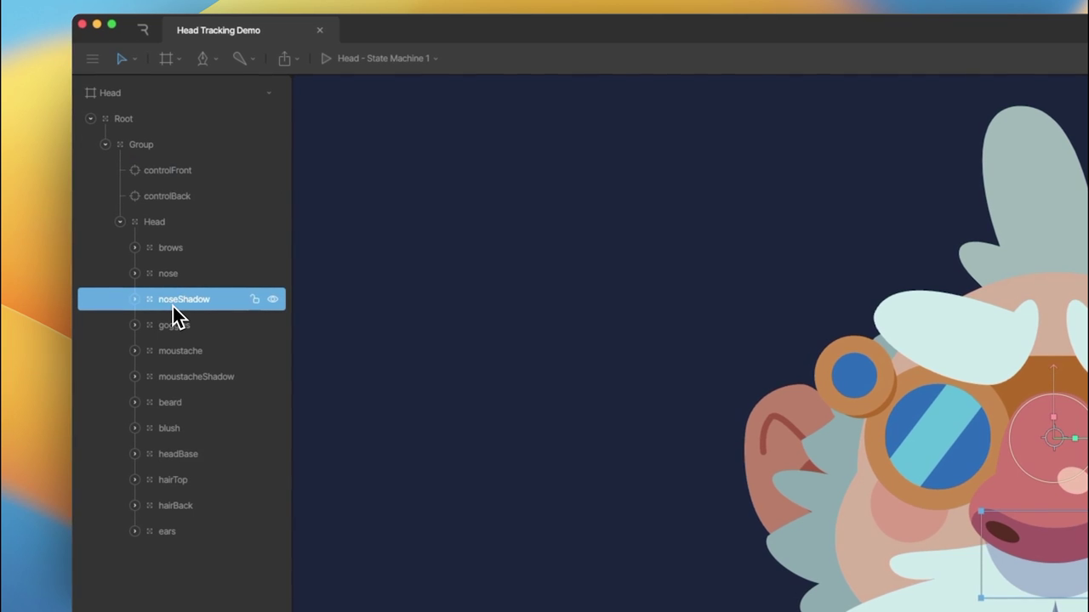
key(super+plus)
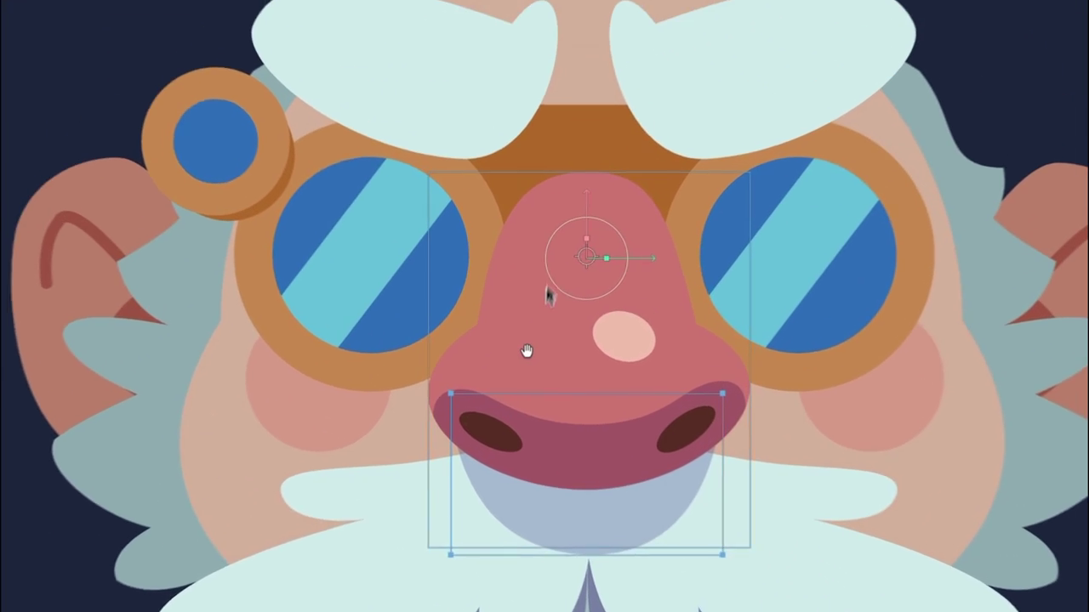
drag(541, 278, 520, 336)
click(876, 162)
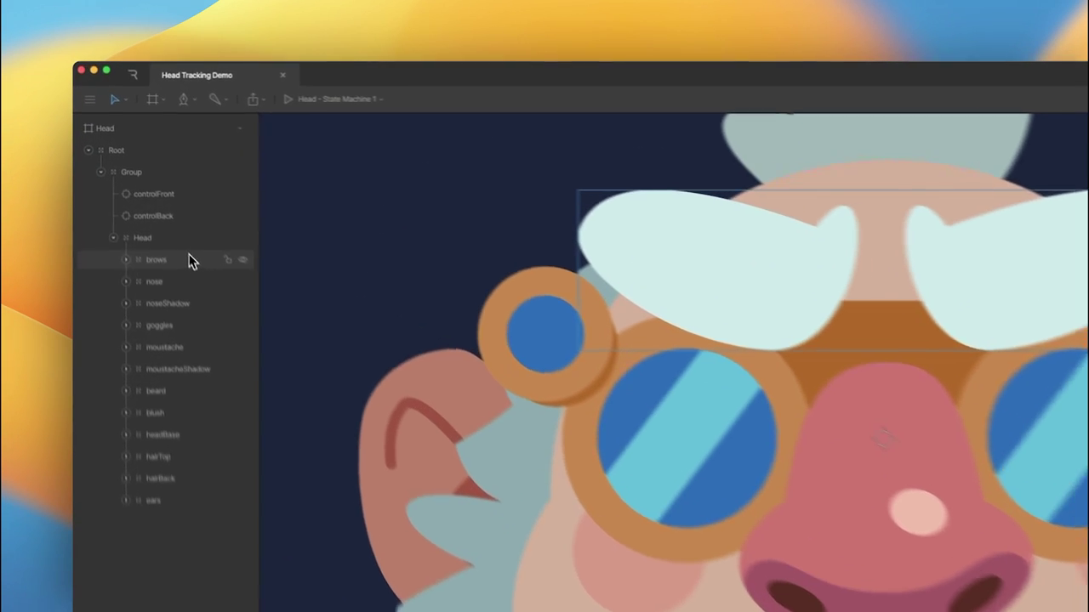
With Freeze active, move the brows group's origin to the control targets at Y -31.3, and undo the test rotation
click(149, 178)
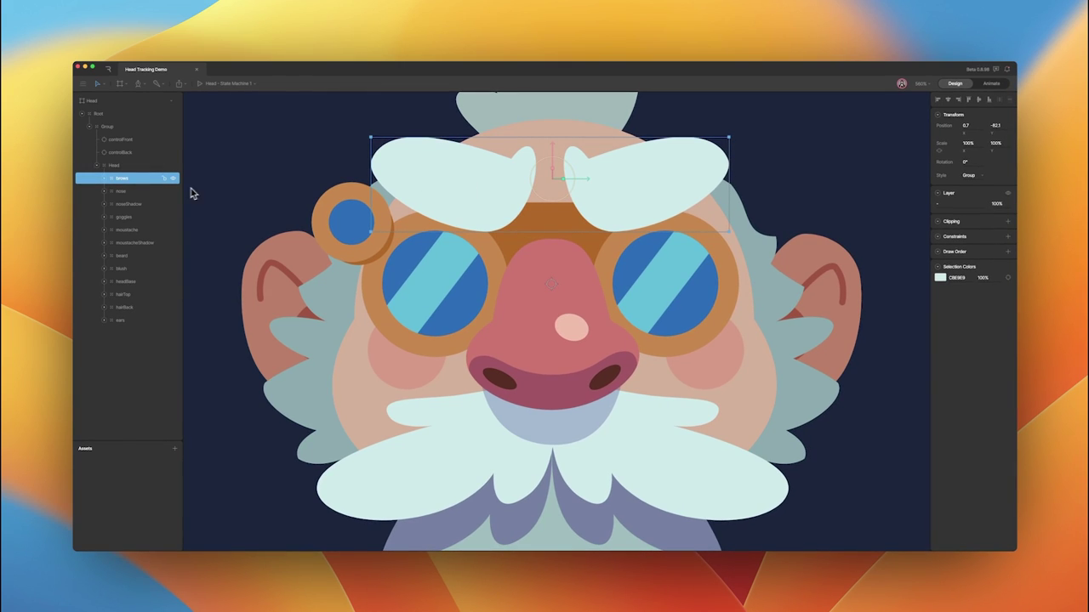
key(y)
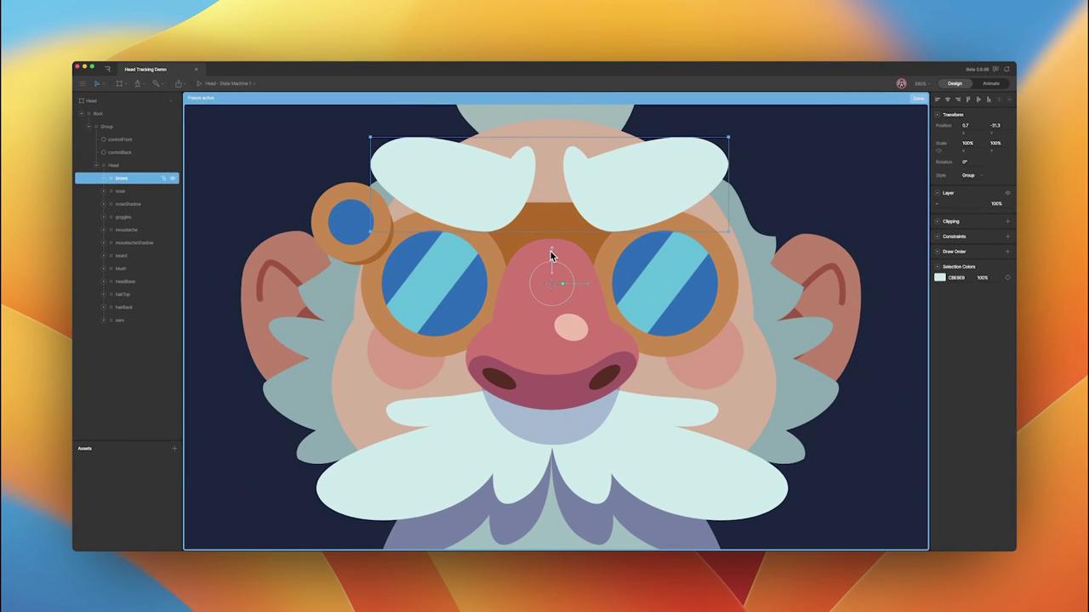
key(y)
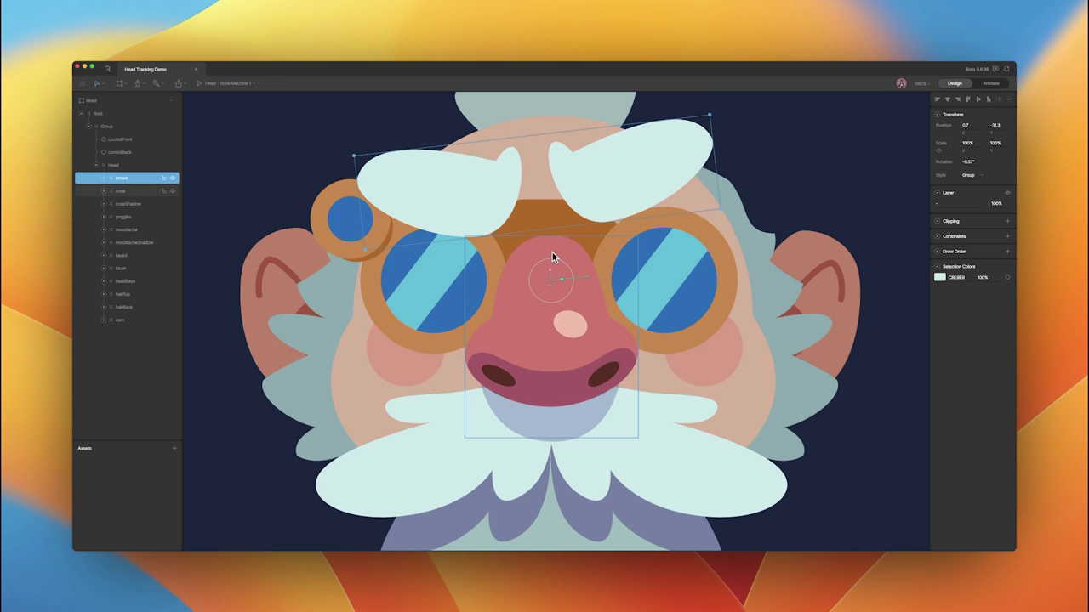
key(super+z)
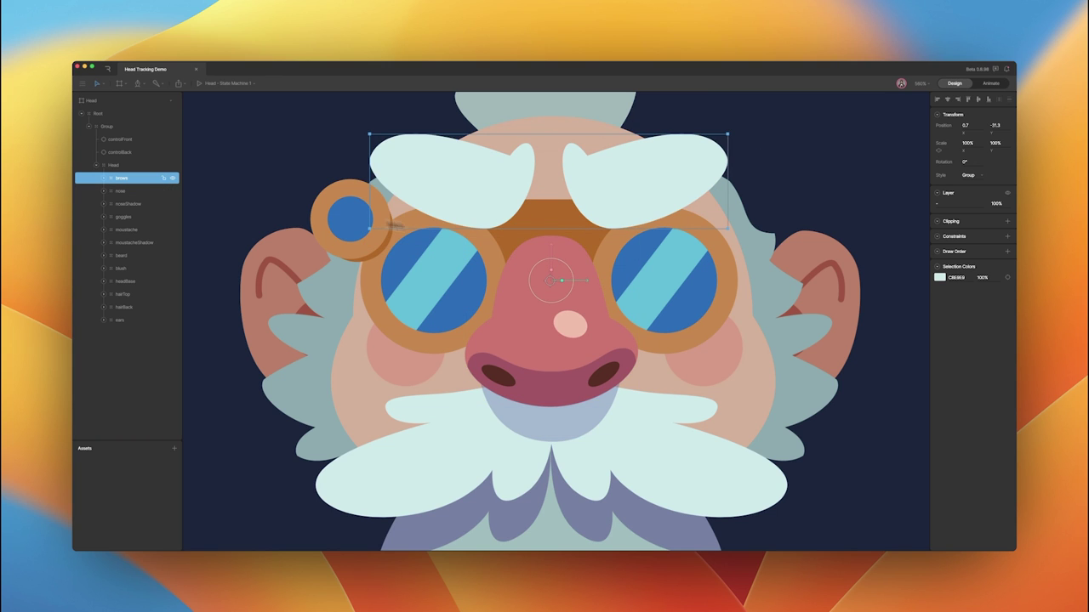
Add a Translation constraint to the brows group
key(super+minus)
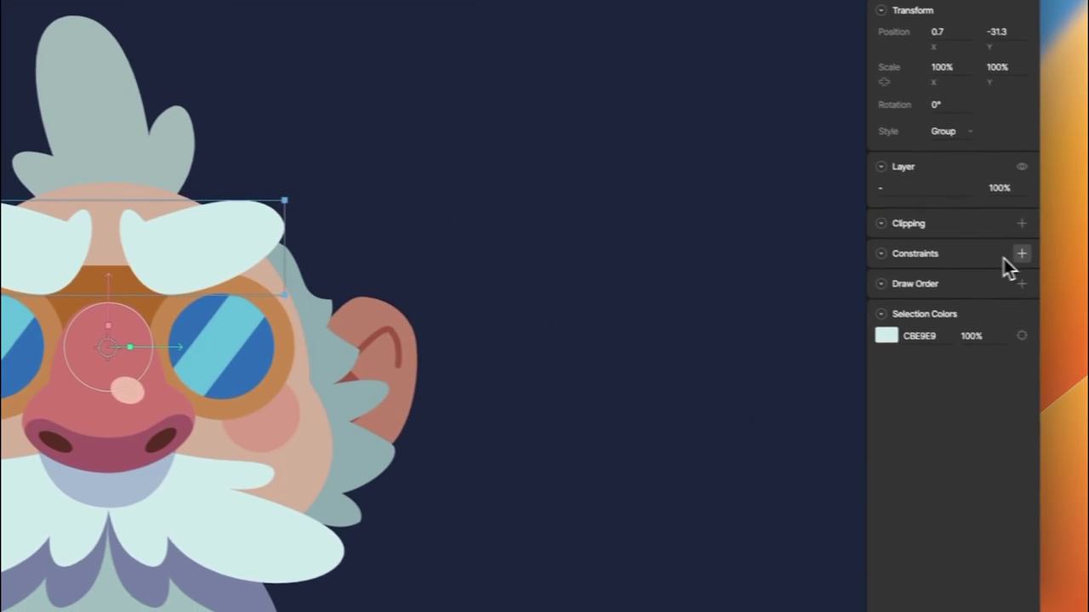
click(1022, 254)
click(953, 352)
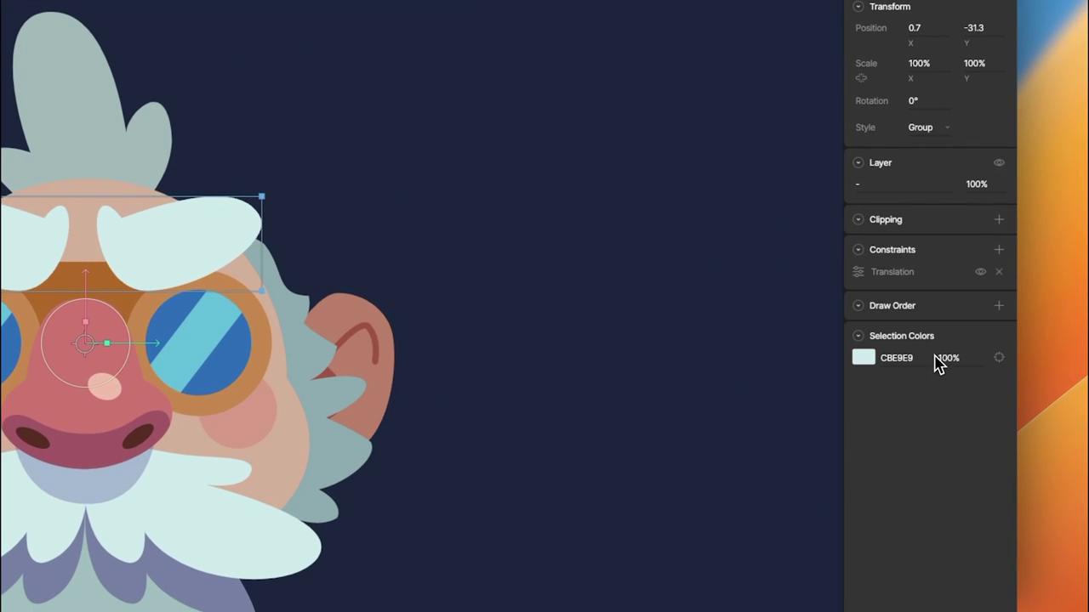
Target the brows group's Translation constraint at controlFront and set its strength to 30%
click(858, 272)
click(813, 358)
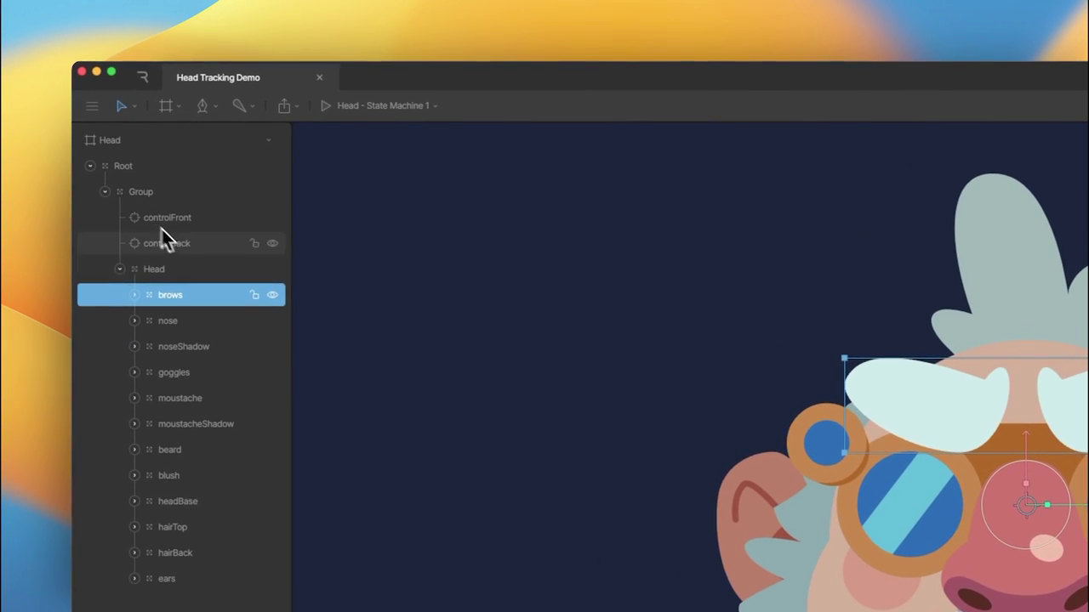
click(166, 217)
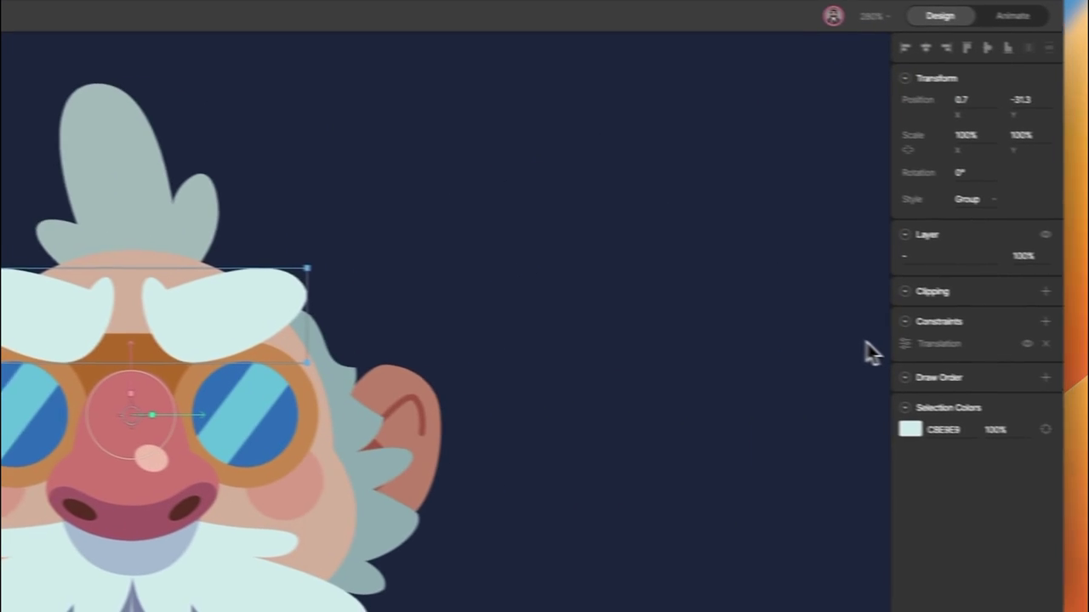
text(30)
key(Return)
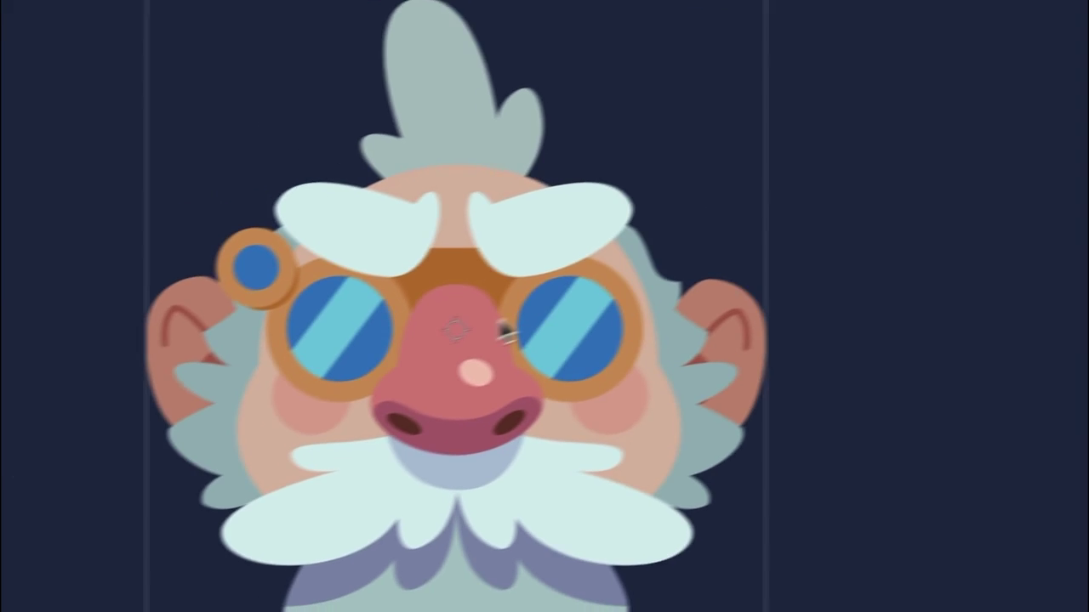
Move controlFront around the nose to test how the brows follow, and return it to the nose
mouse_move(450, 333)
mouse_down()
mouse_move(563, 293)
mouse_move(417, 346)
mouse_move(452, 335)
mouse_up()
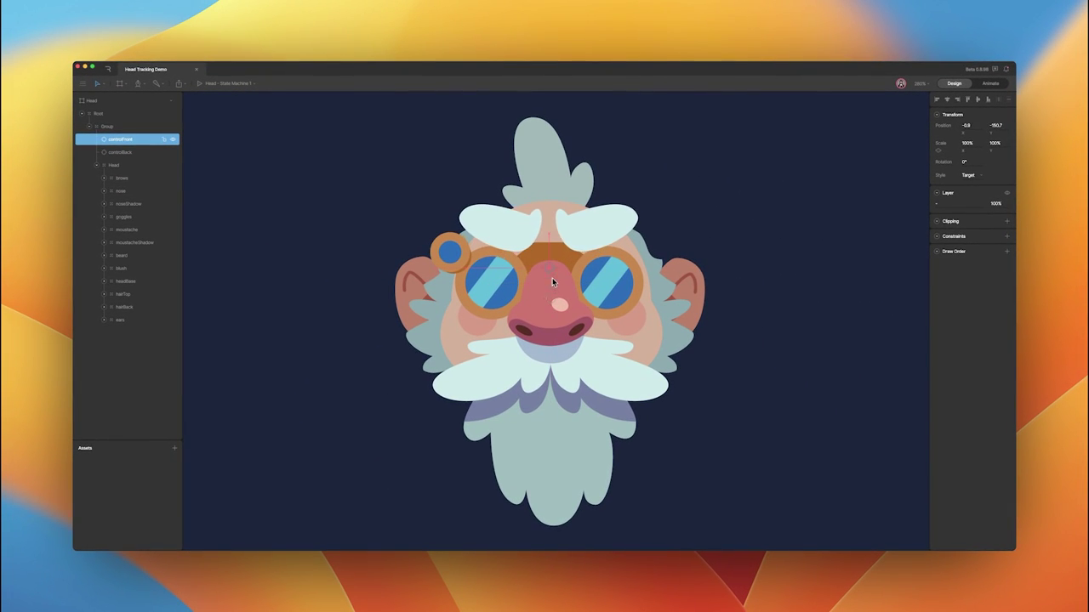
drag(552, 278, 538, 299)
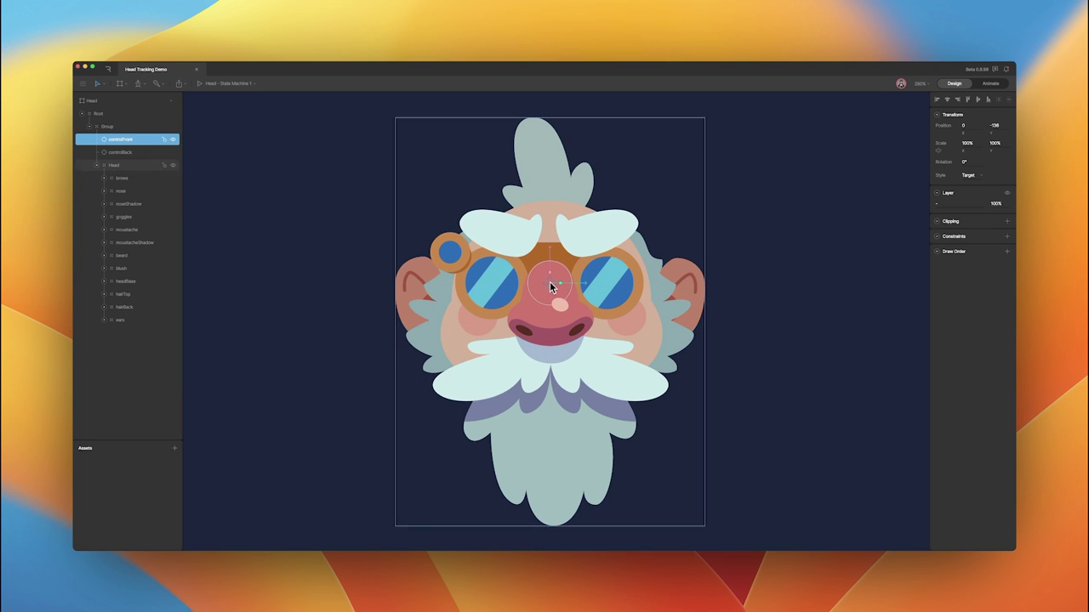
Add a Translation constraint to the nose group, targeting controlFront with a strength of 35%
click(122, 190)
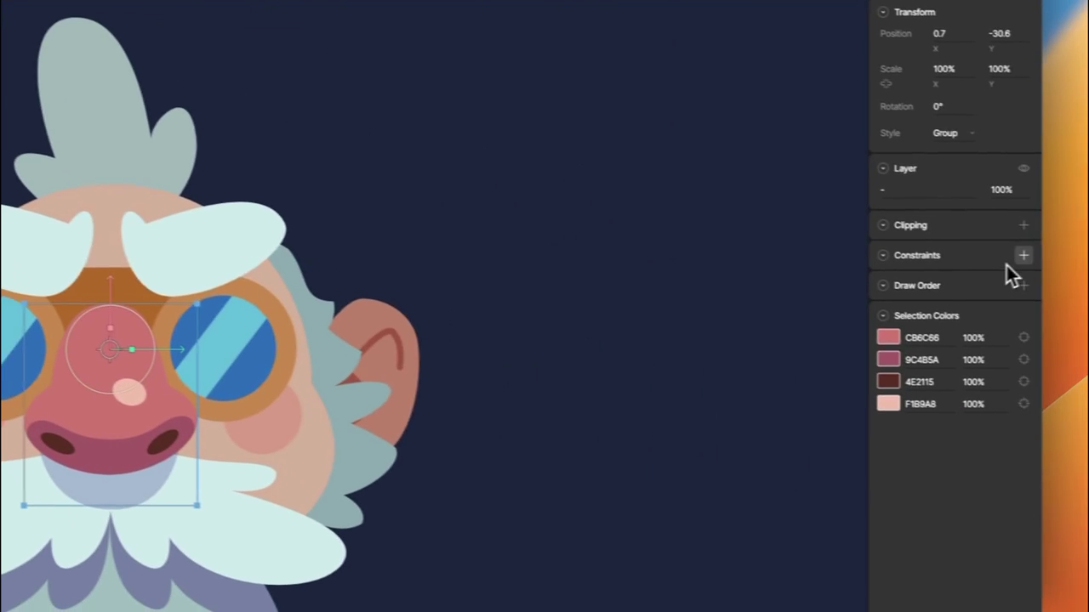
click(1023, 255)
click(909, 354)
click(857, 273)
click(812, 361)
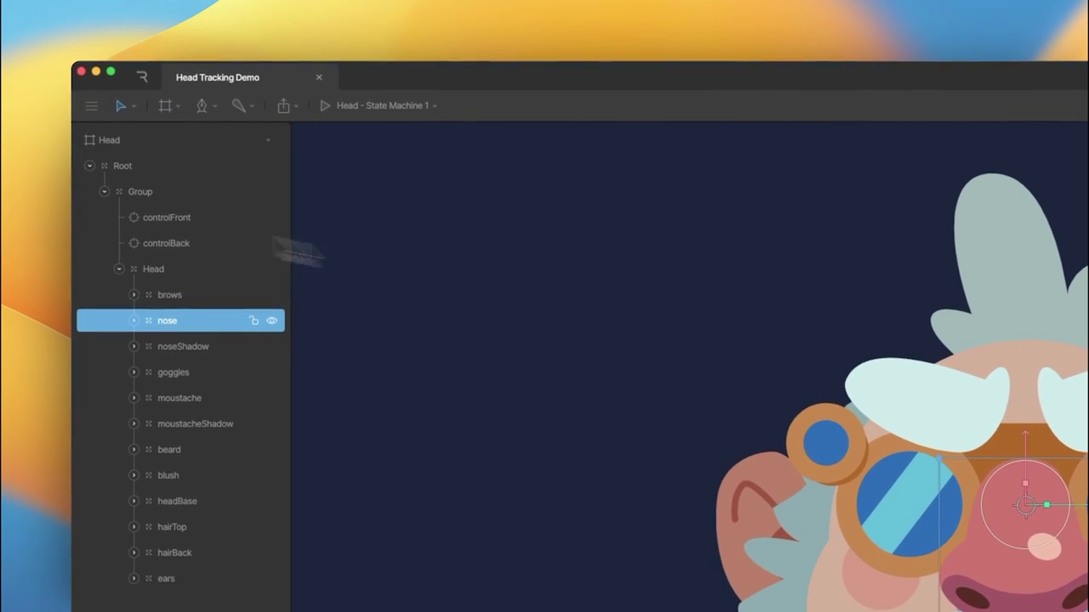
click(167, 218)
click(884, 280)
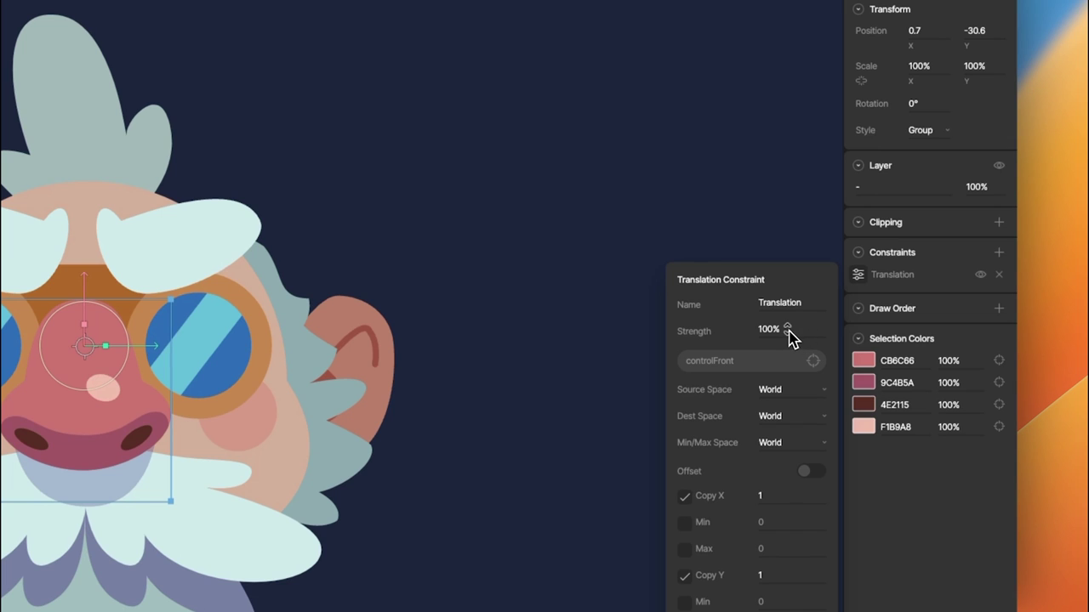
key(Return)
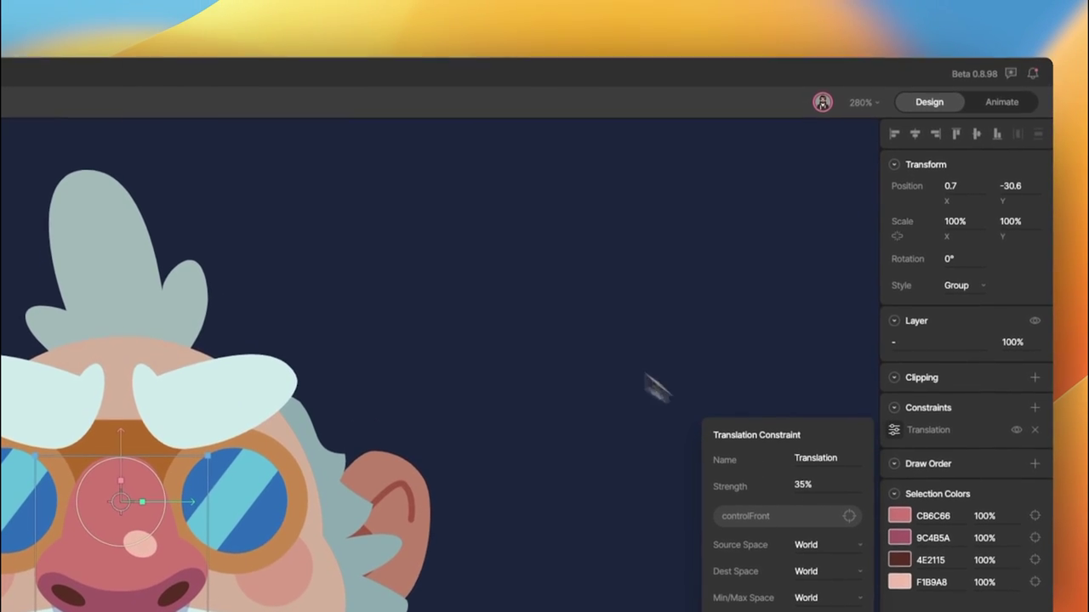
Move controlFront across the goggles to test how the nose and brows follow, and undo the move
click(615, 245)
drag(461, 329, 602, 295)
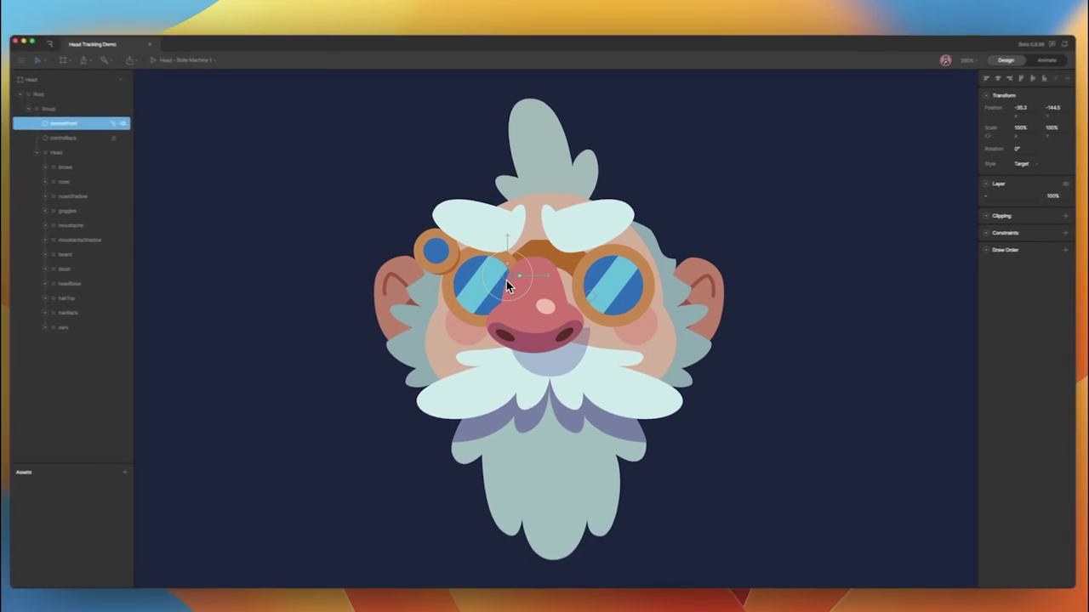
key(super+z)
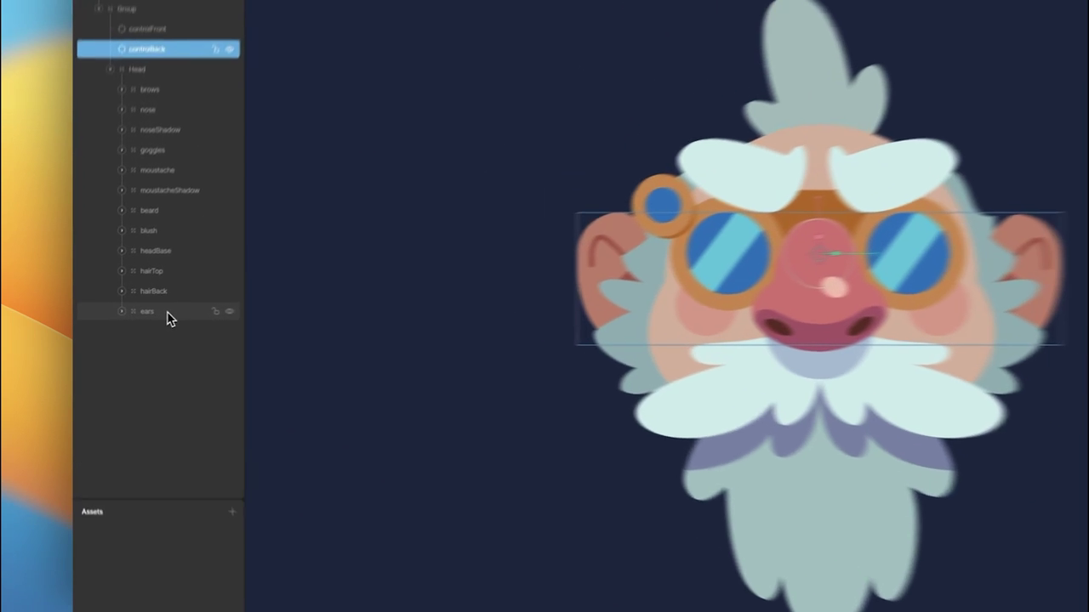
Add a Translation constraint to the ears group, targeting controlBack with a strength of 15%
click(168, 313)
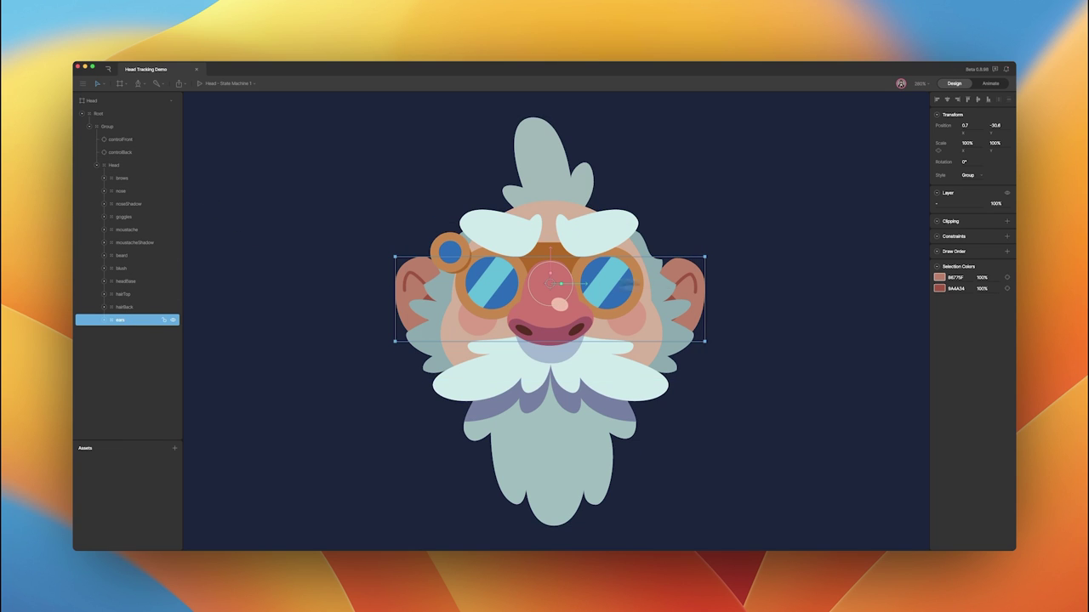
click(1006, 236)
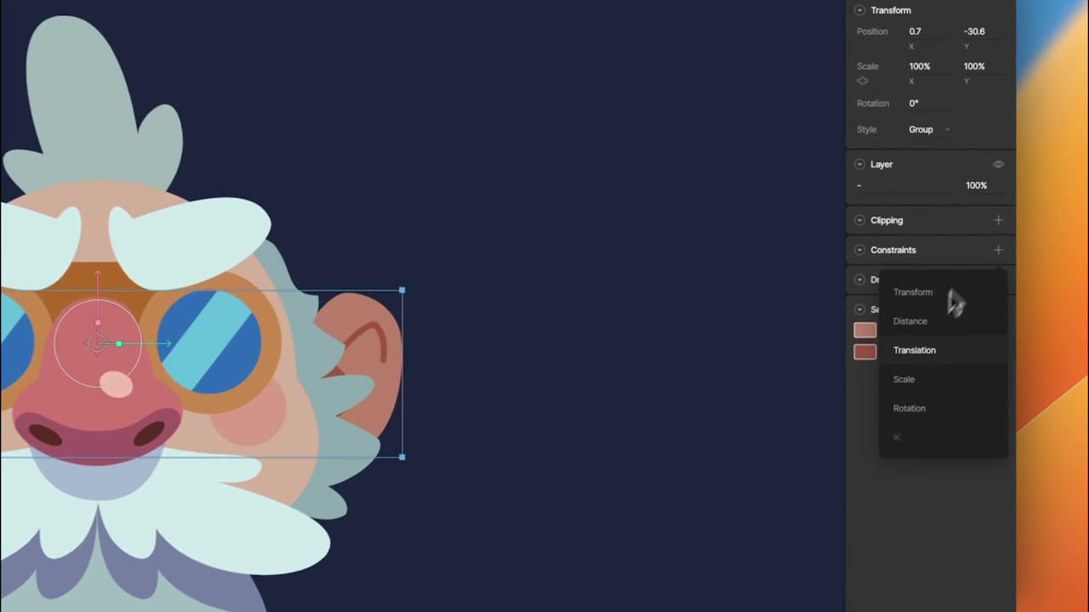
click(965, 284)
click(940, 250)
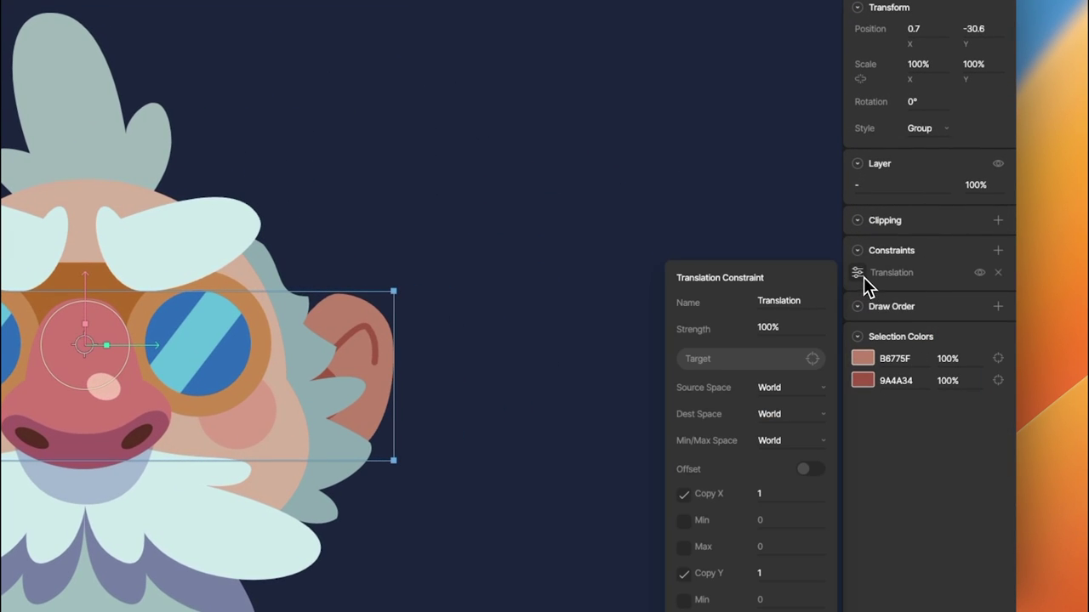
click(812, 359)
click(164, 245)
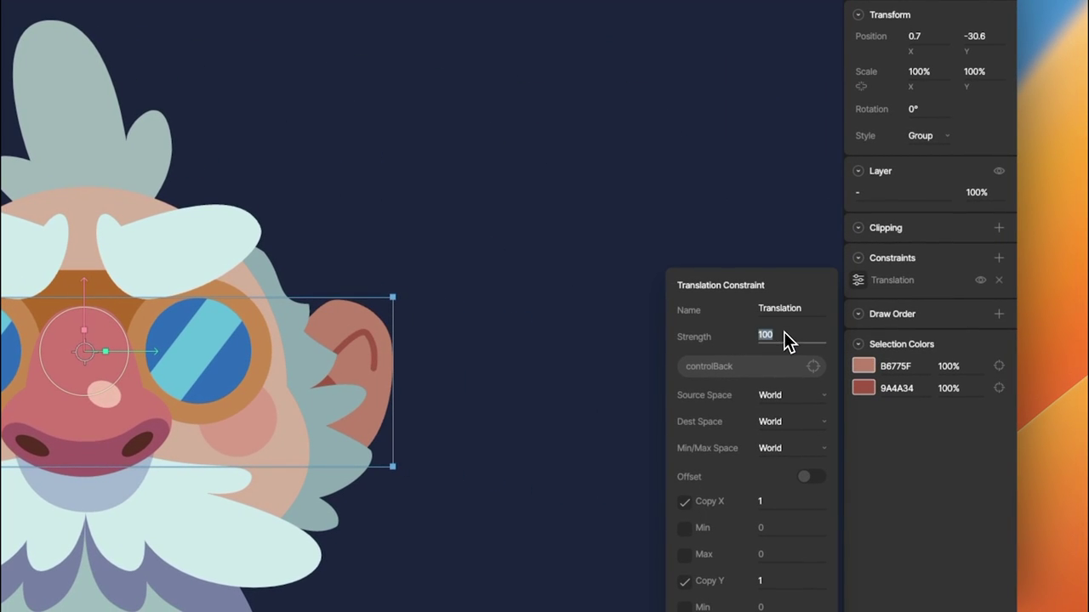
text(15)
key(Return)
click(612, 247)
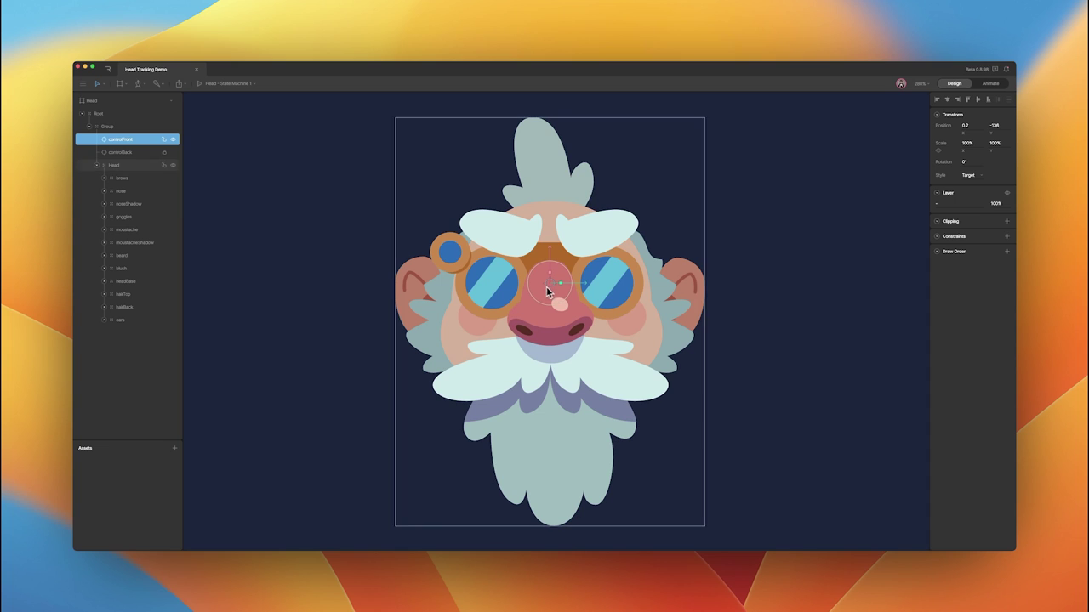
Add a Translation constraint to the hairBack group, targeting controlBack with a strength of 5%
click(141, 309)
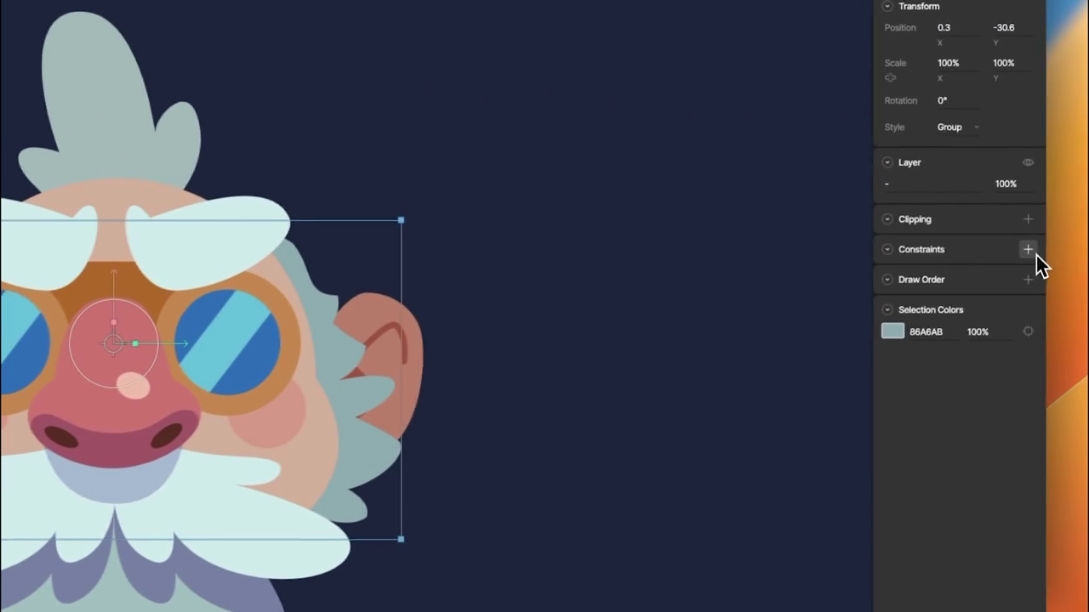
click(1028, 249)
click(972, 352)
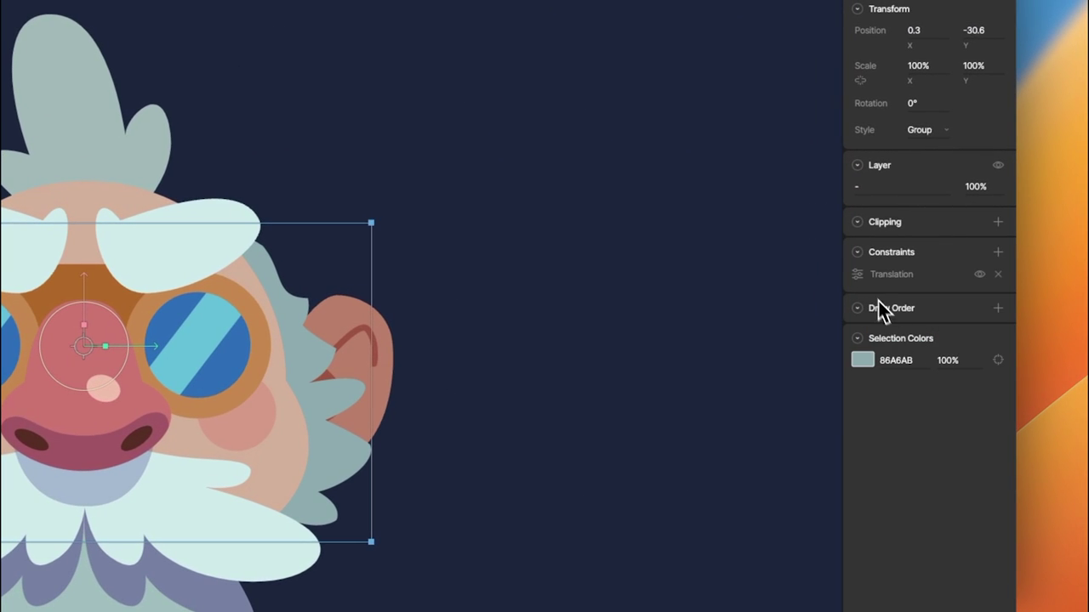
click(858, 275)
click(814, 361)
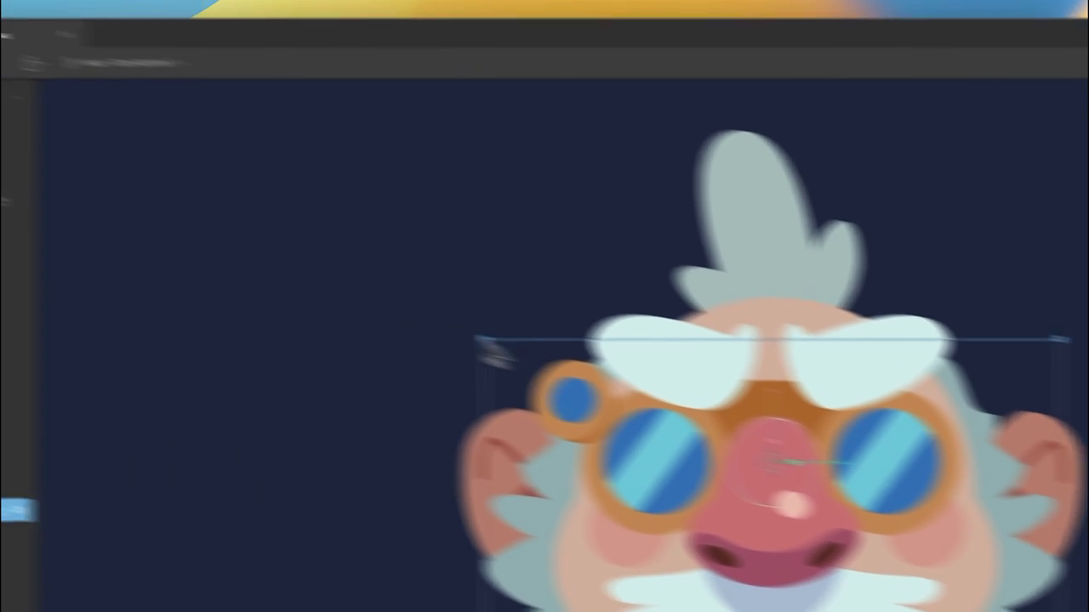
click(165, 237)
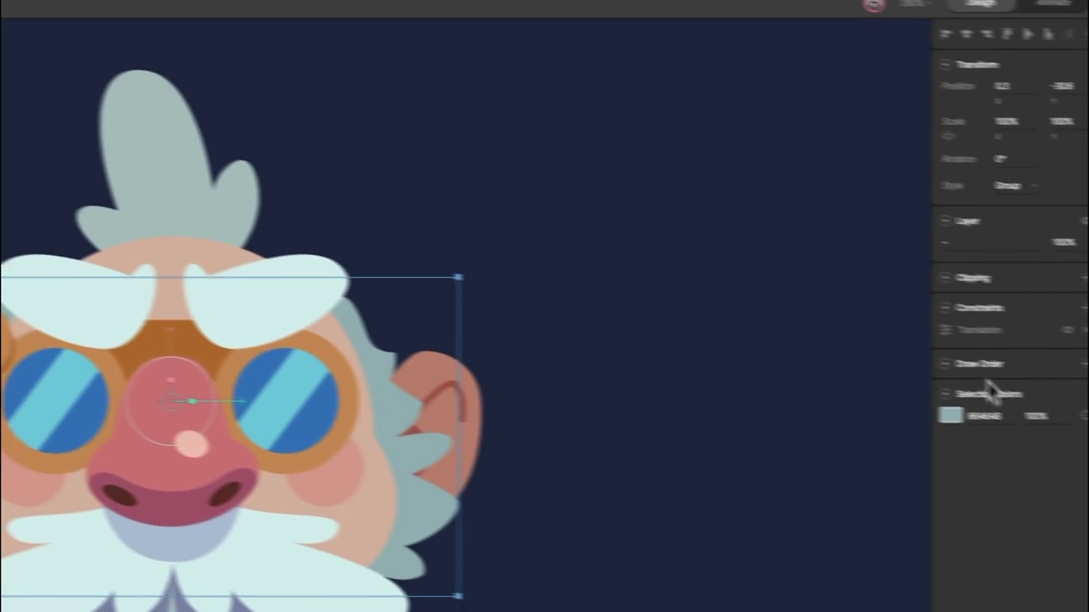
click(869, 321)
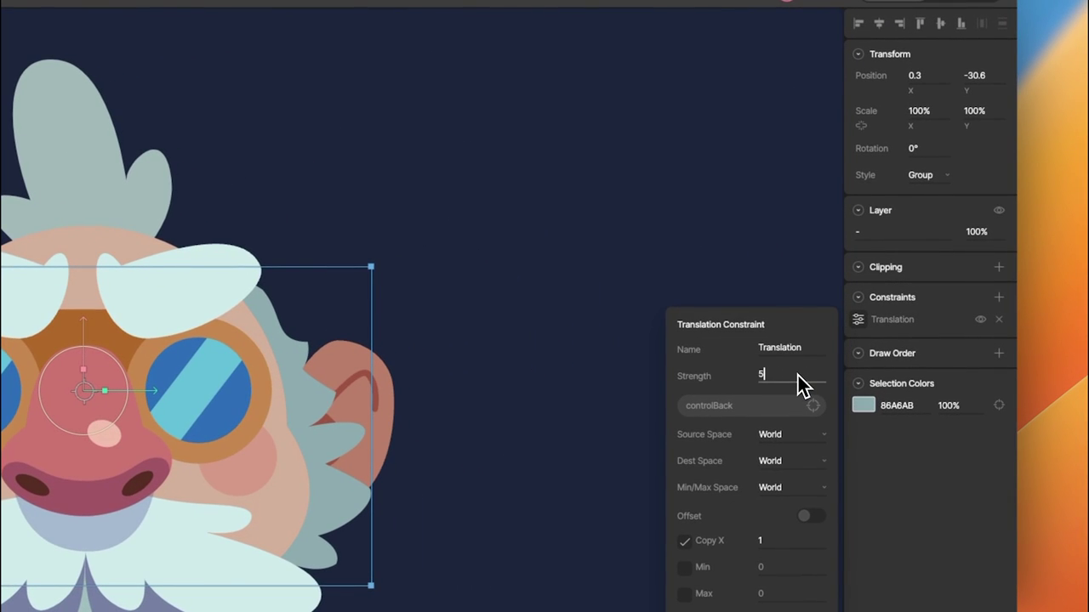
click(659, 267)
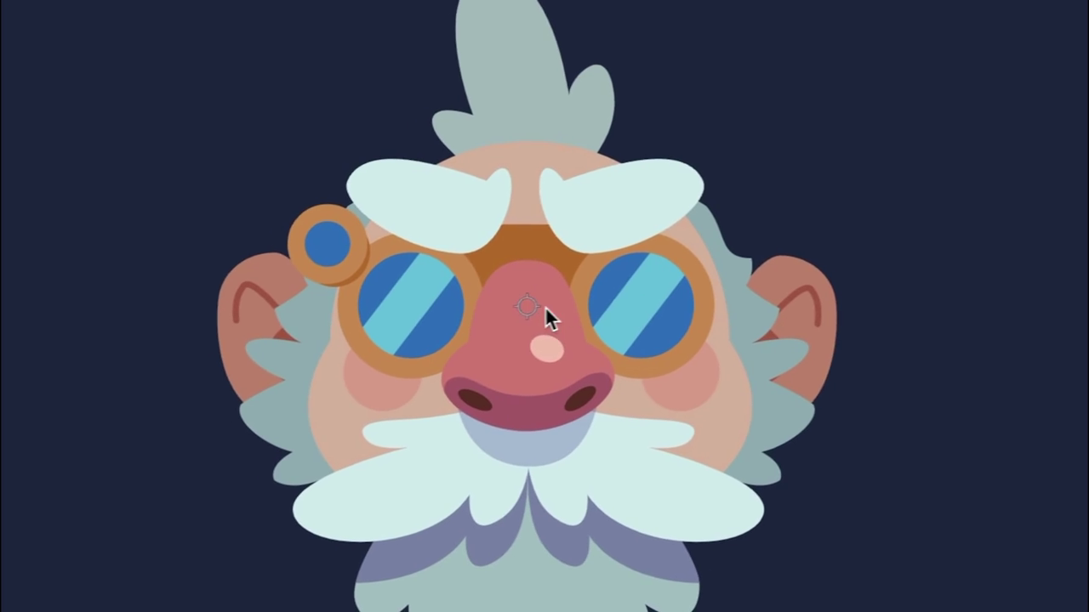
Move controlFront around to test how the ears and back hair react, and undo the move
drag(545, 306, 553, 329)
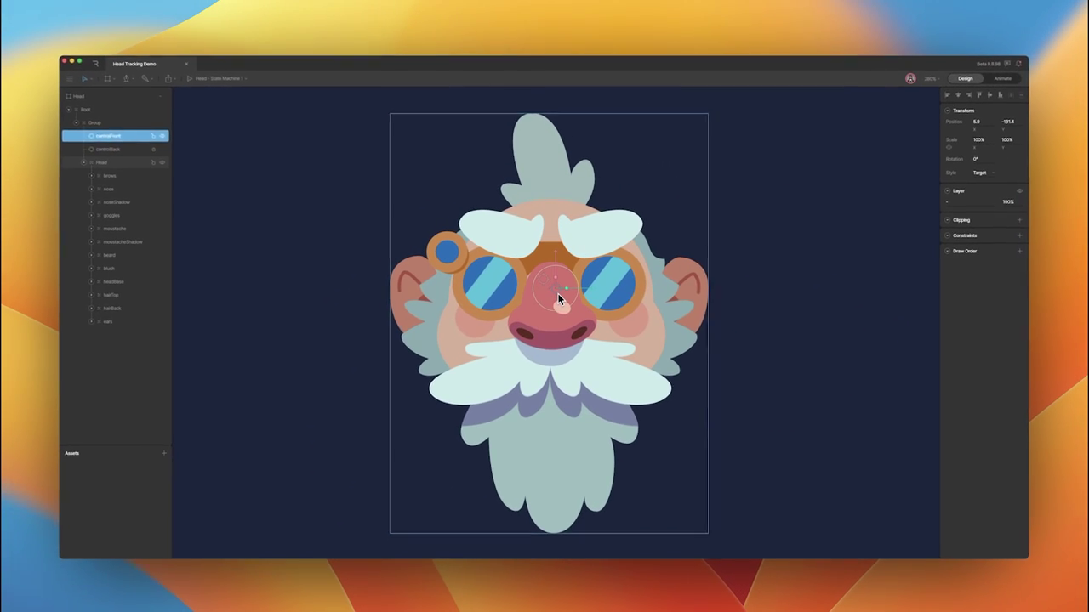
key(super+z)
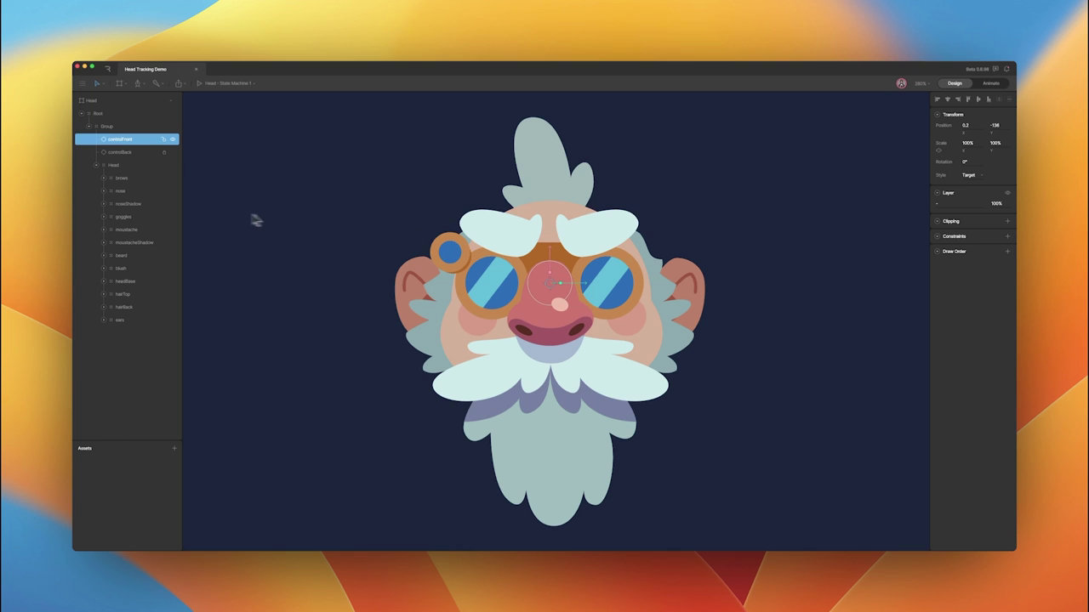
Add a Translation constraint to the noseShadow group, targeting the nose group with a strength of 90%
click(134, 204)
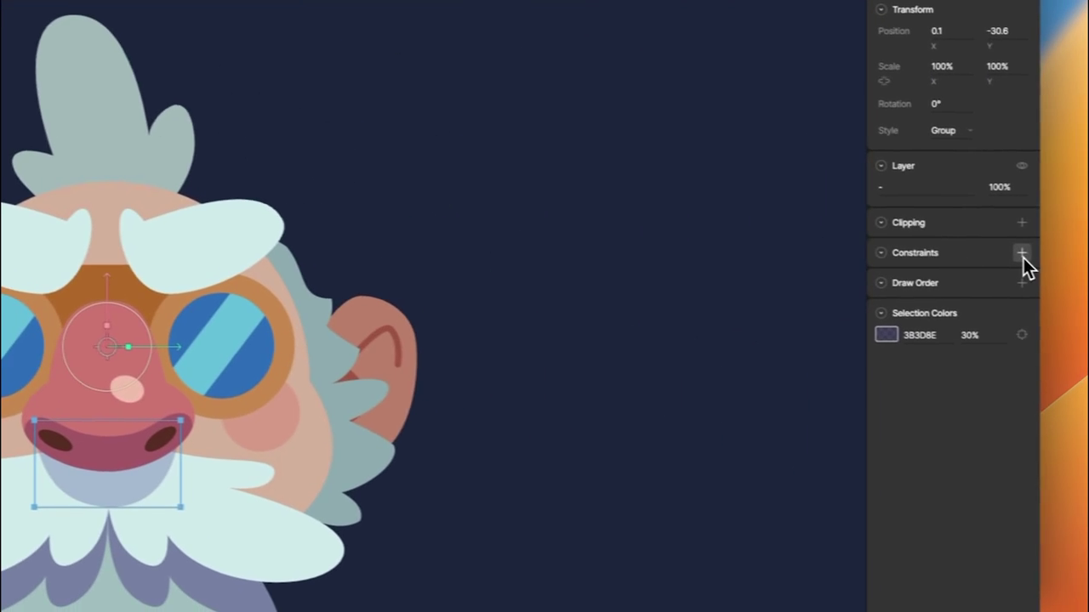
click(1088, 365)
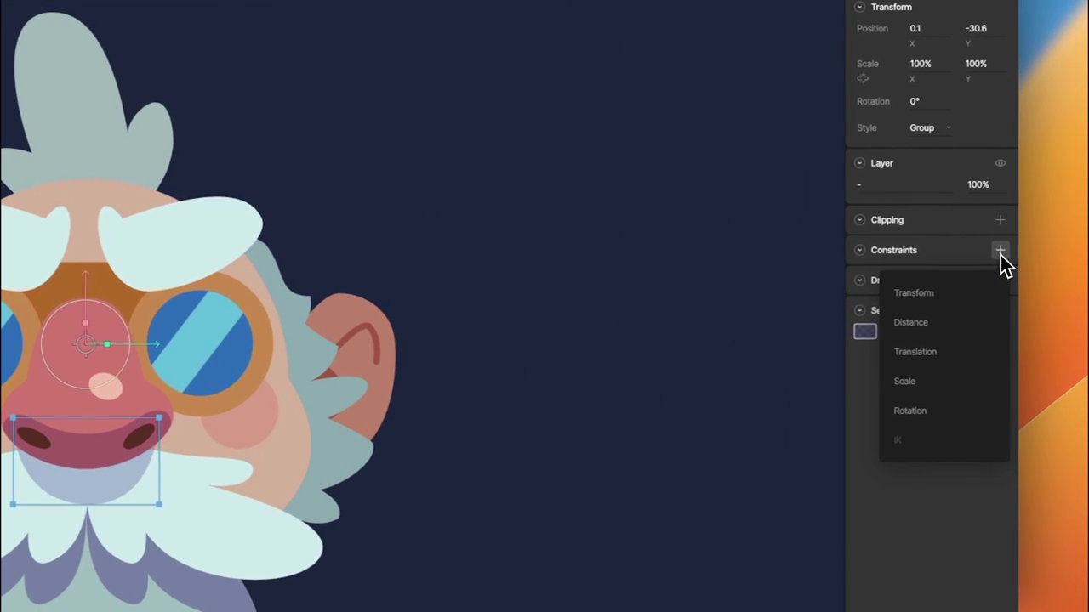
click(930, 355)
click(857, 273)
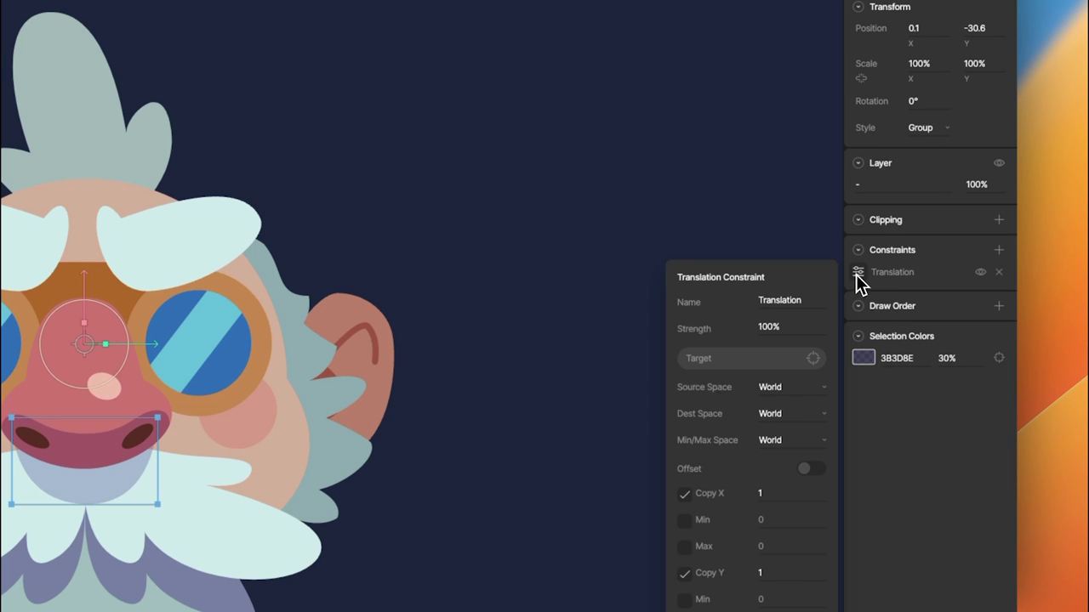
click(813, 358)
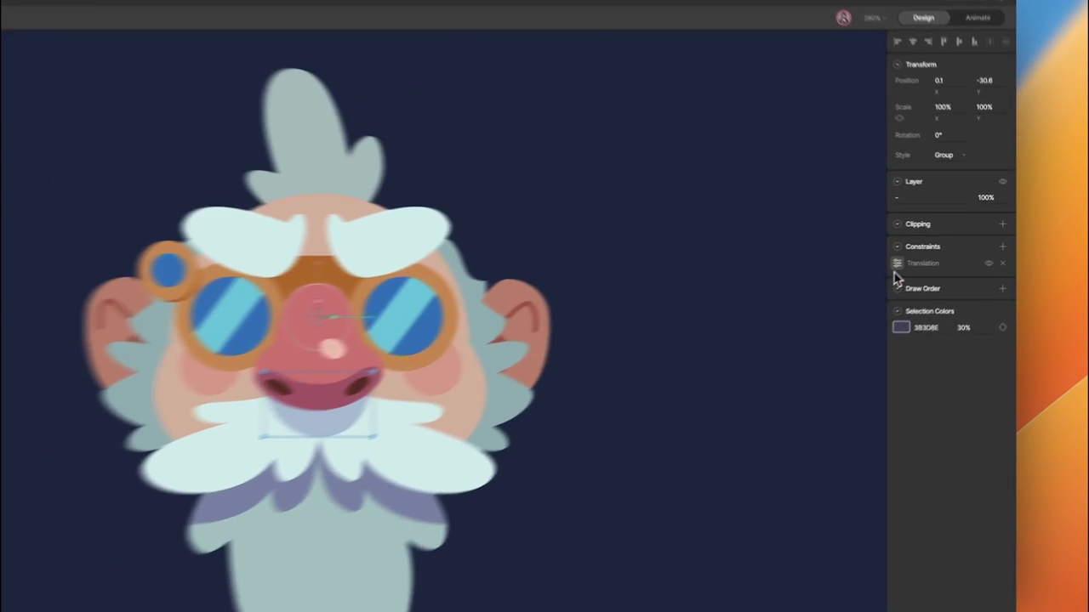
click(936, 247)
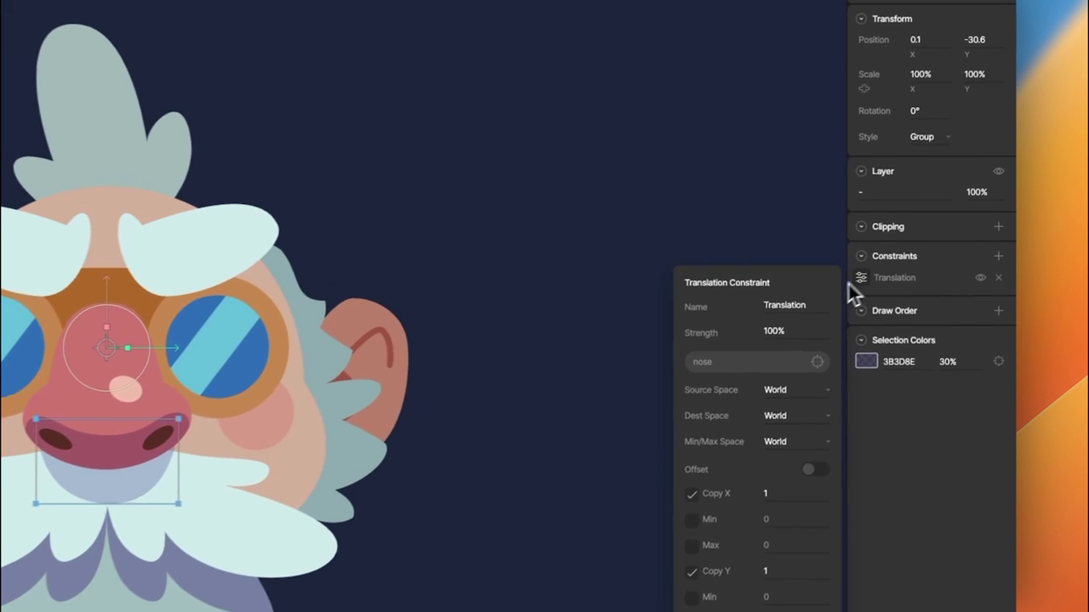
click(791, 334)
text(90)
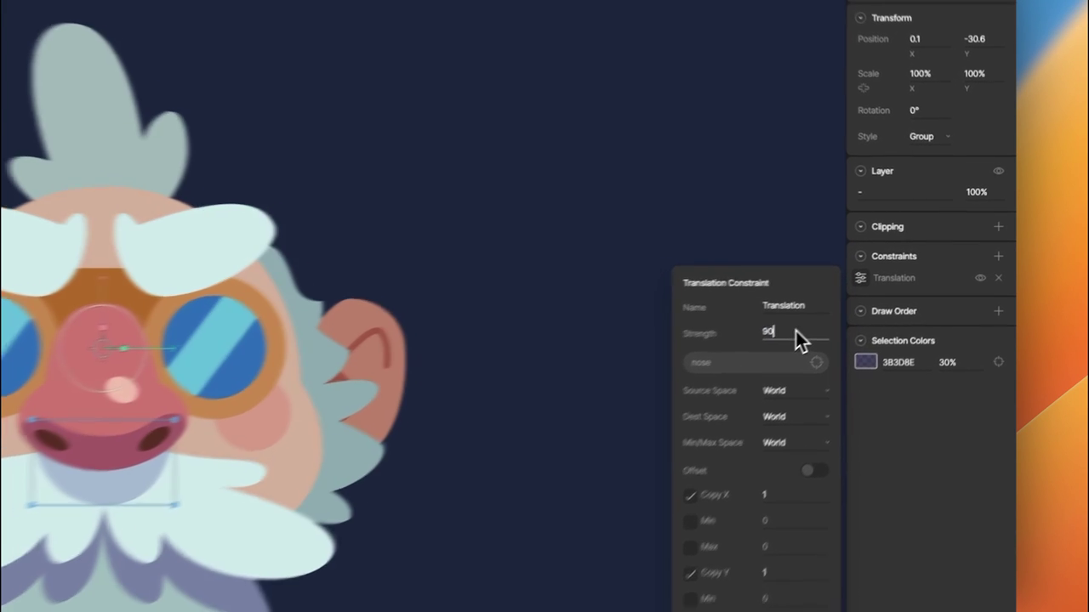
key(Return)
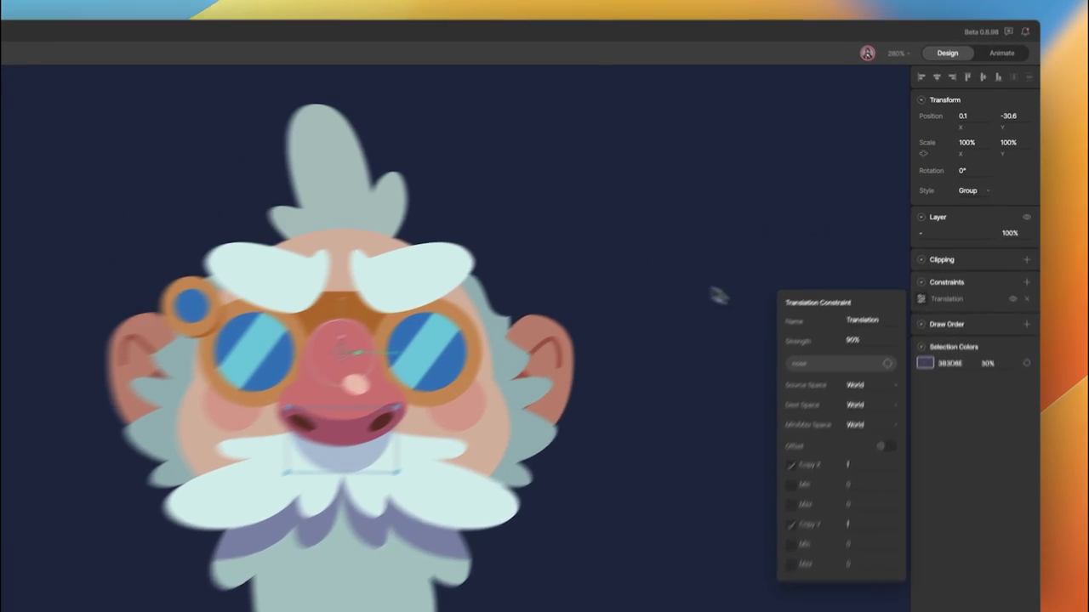
Move controlFront sideways to test how the nose shadow follows the nose, and bring it back to the nose's centre
click(713, 291)
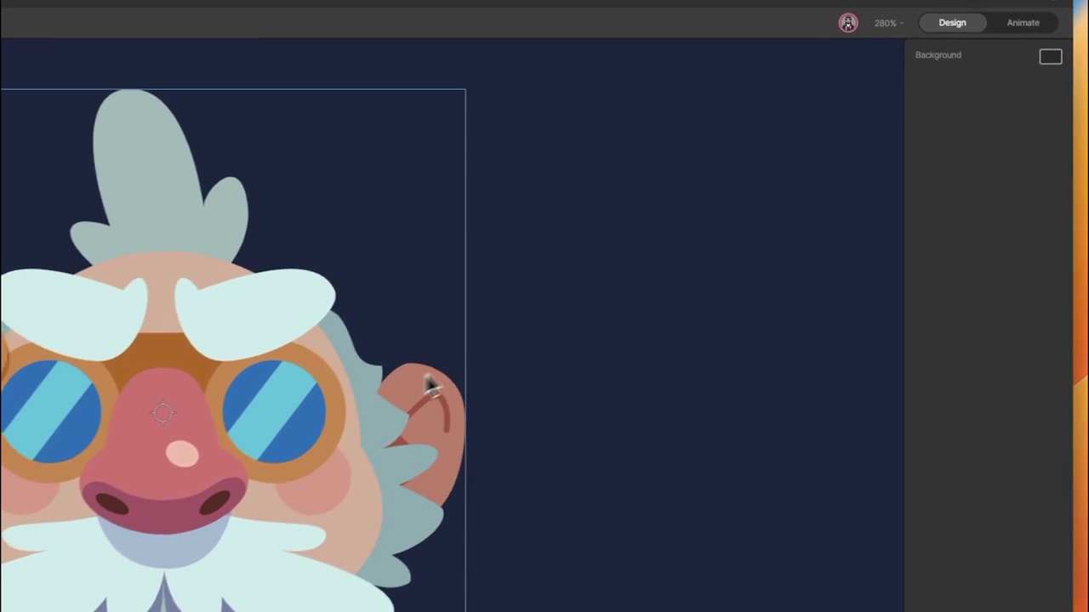
drag(341, 354, 404, 369)
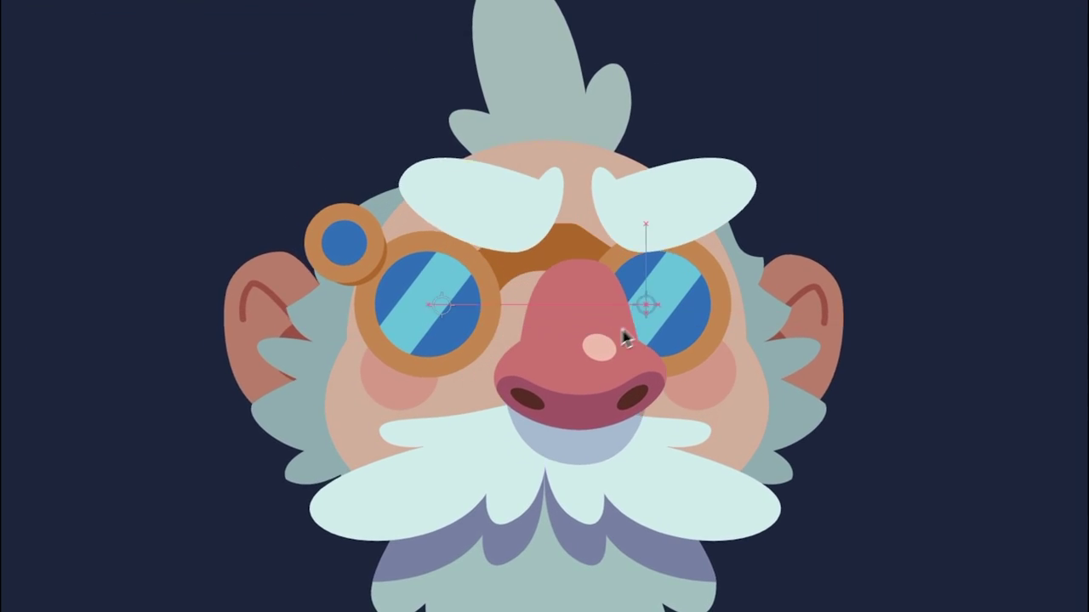
drag(624, 330, 549, 287)
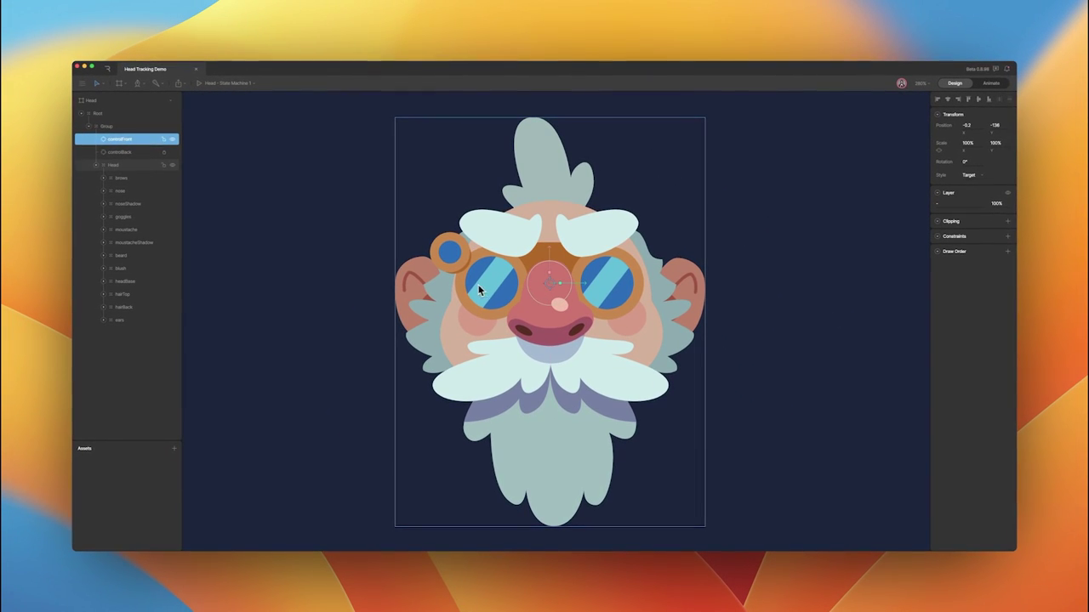
Add a Translation constraint to the goggles group, assign its target and set the strength to 30%
click(131, 218)
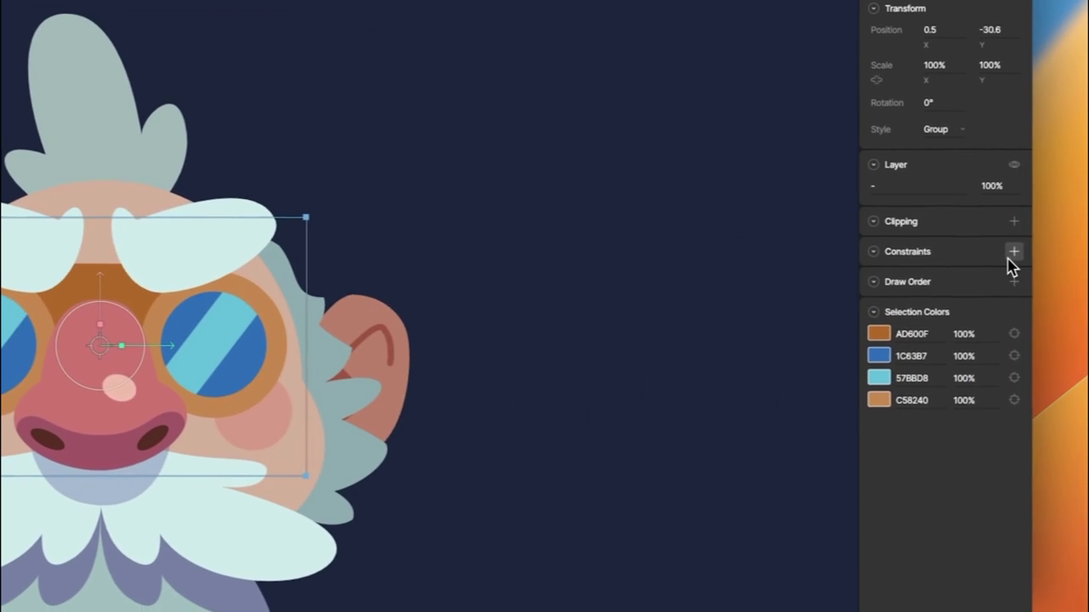
click(1014, 252)
click(930, 349)
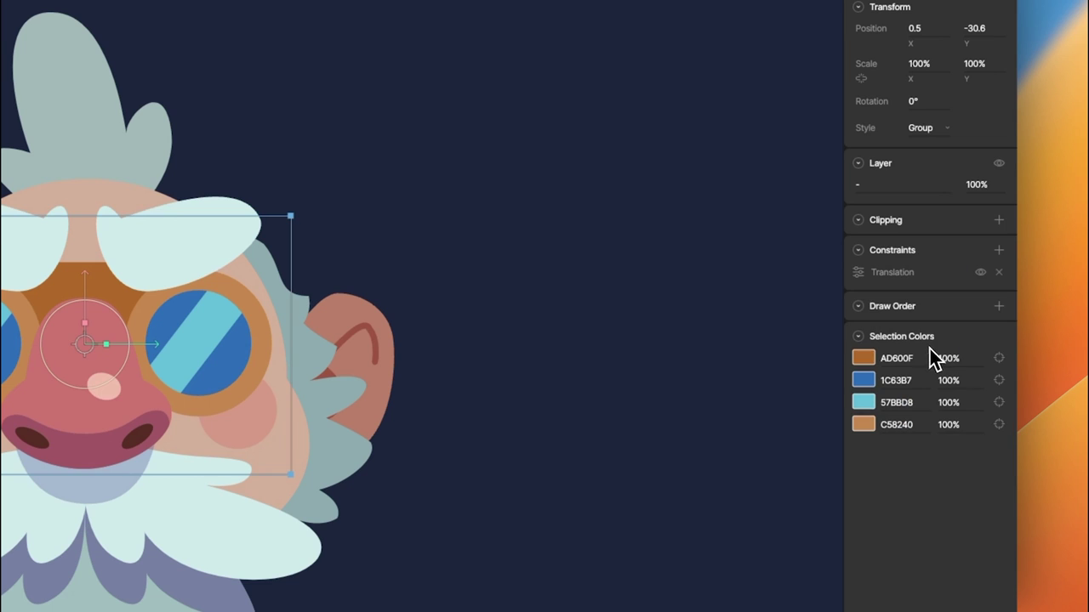
click(860, 274)
click(813, 359)
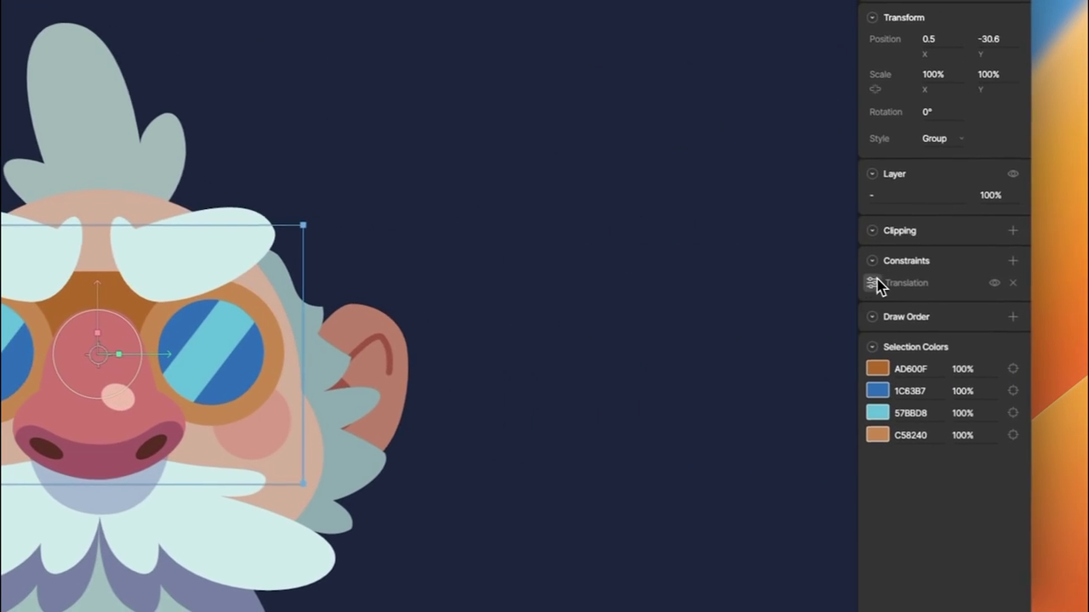
click(1019, 308)
click(791, 335)
text(30)
key(Return)
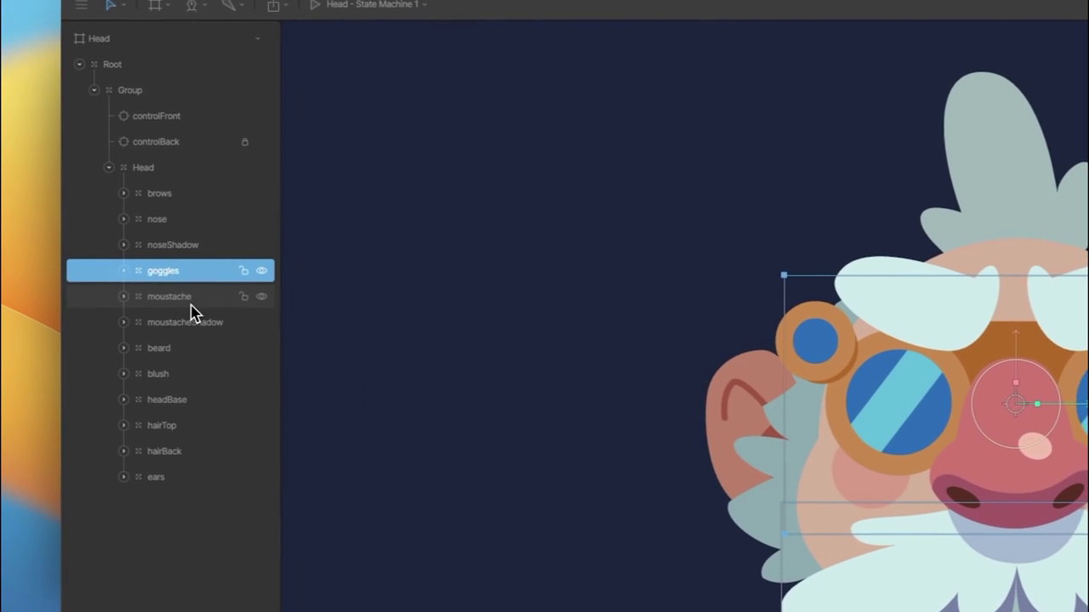
Add a Translation constraint to the moustache group, targeting controlFront, and open its settings for the strength
click(191, 306)
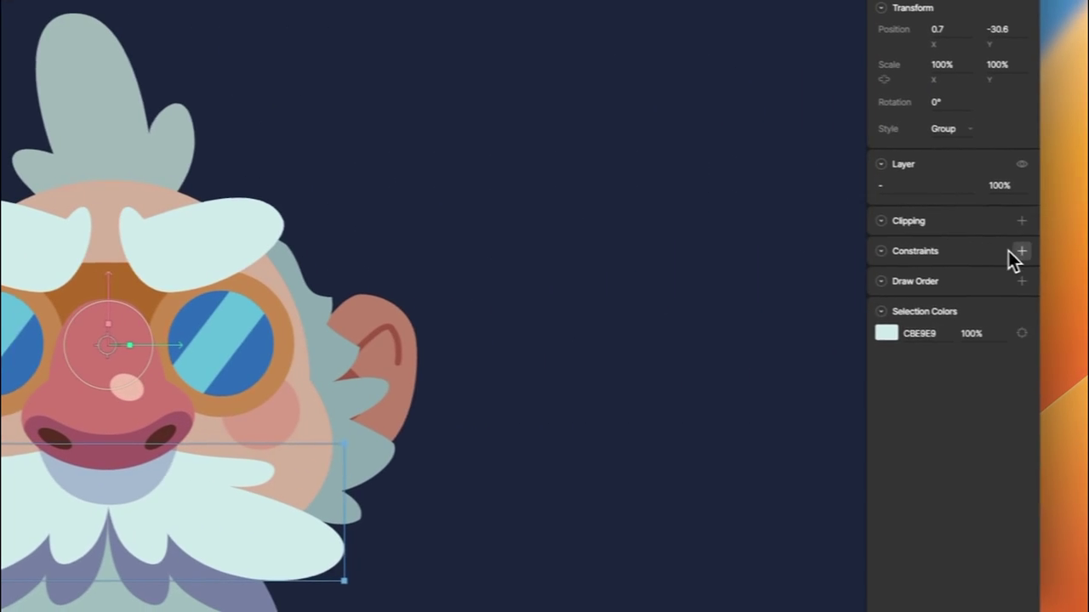
click(1016, 250)
click(927, 352)
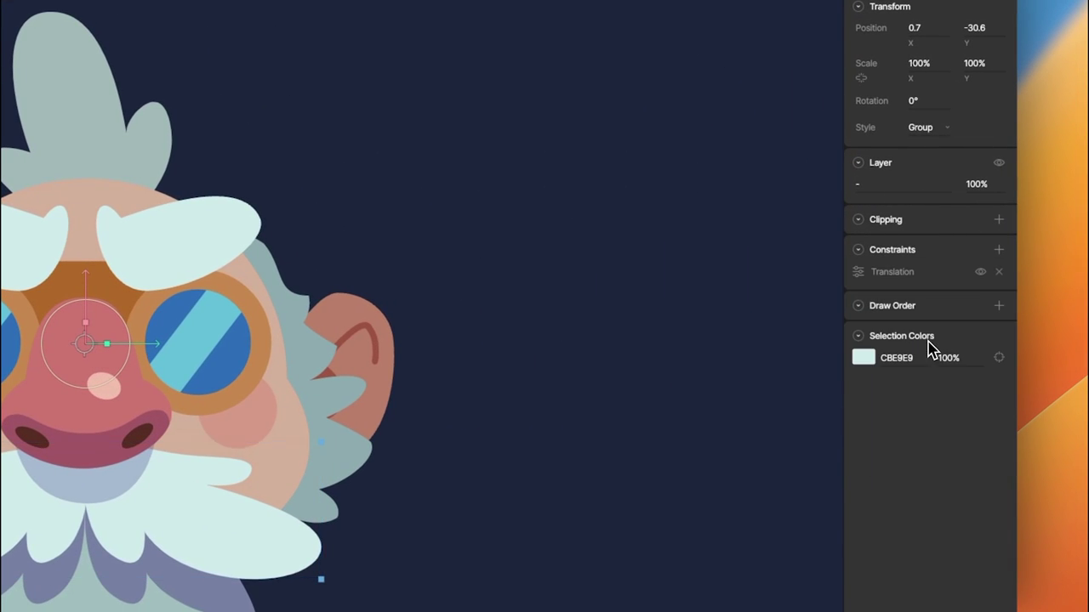
click(860, 275)
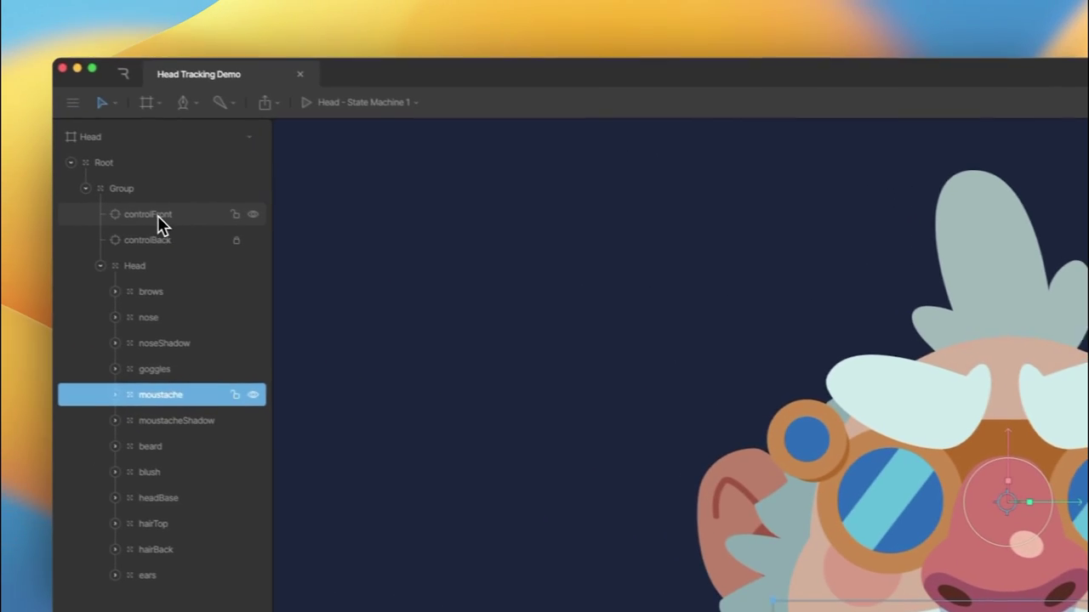
click(158, 218)
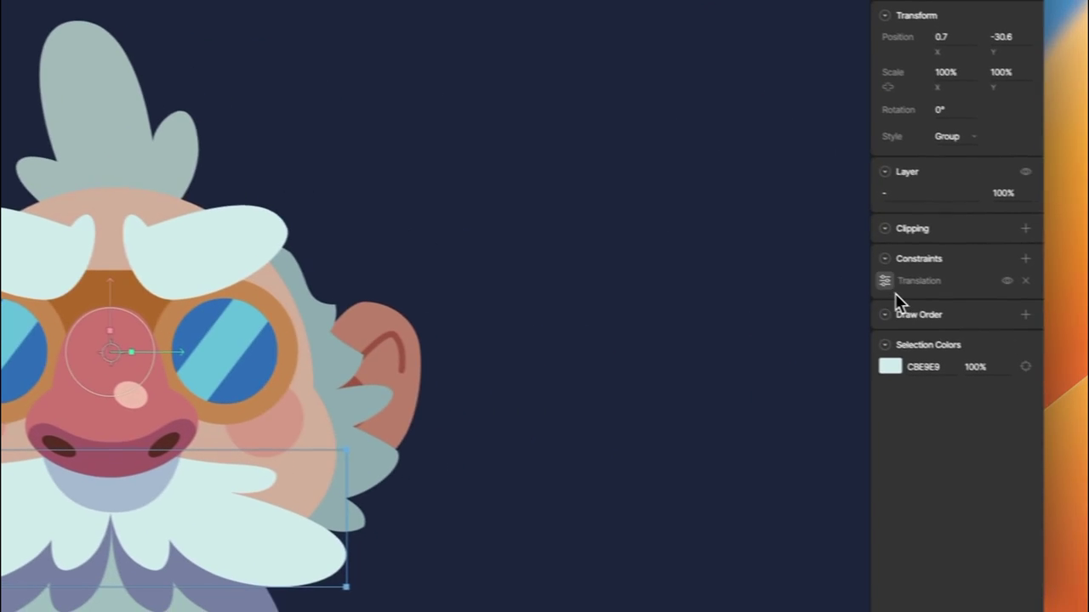
click(894, 284)
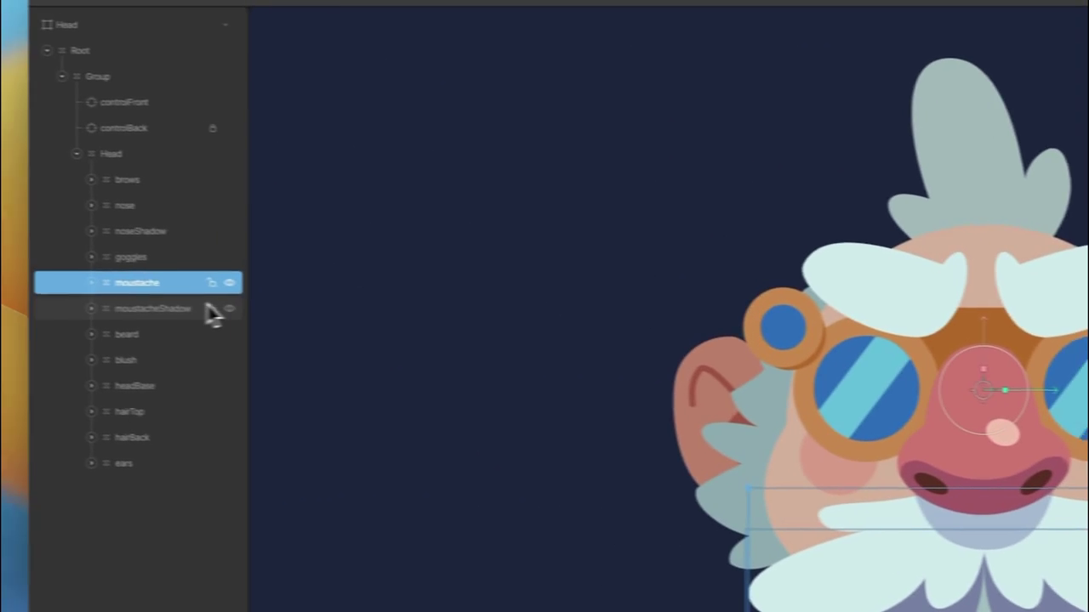
Add a Translation constraint to the moustacheShadow group, targeting the moustache group with a strength of 80%
click(211, 311)
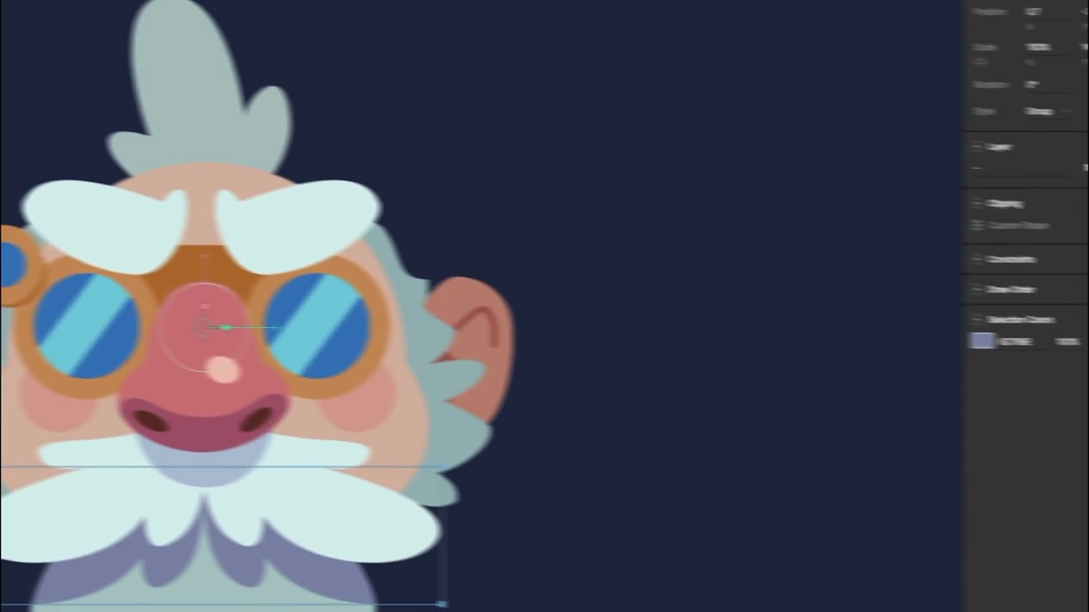
click(1006, 252)
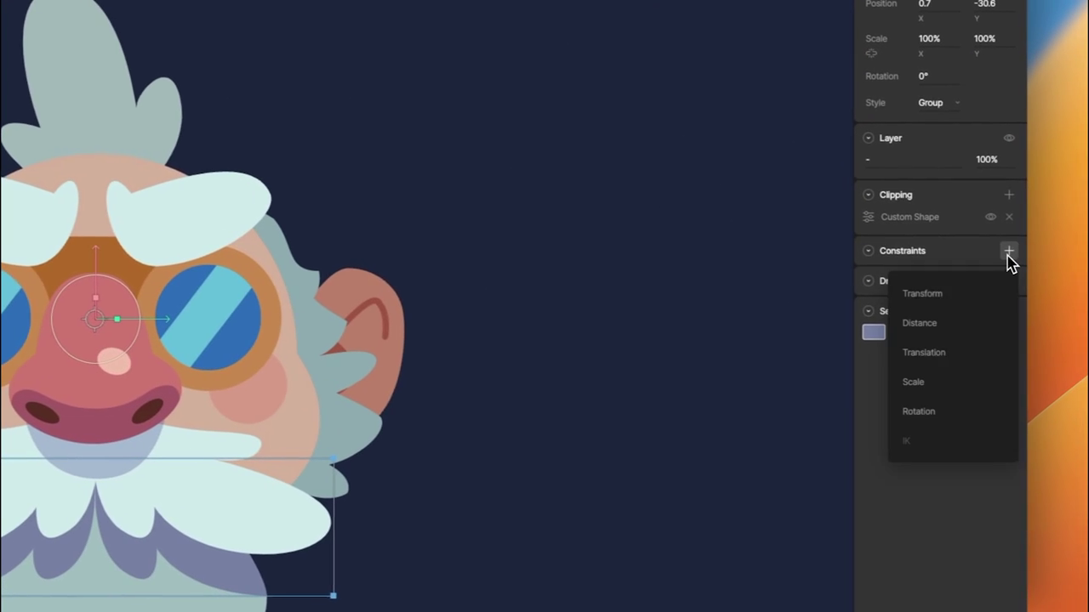
click(859, 273)
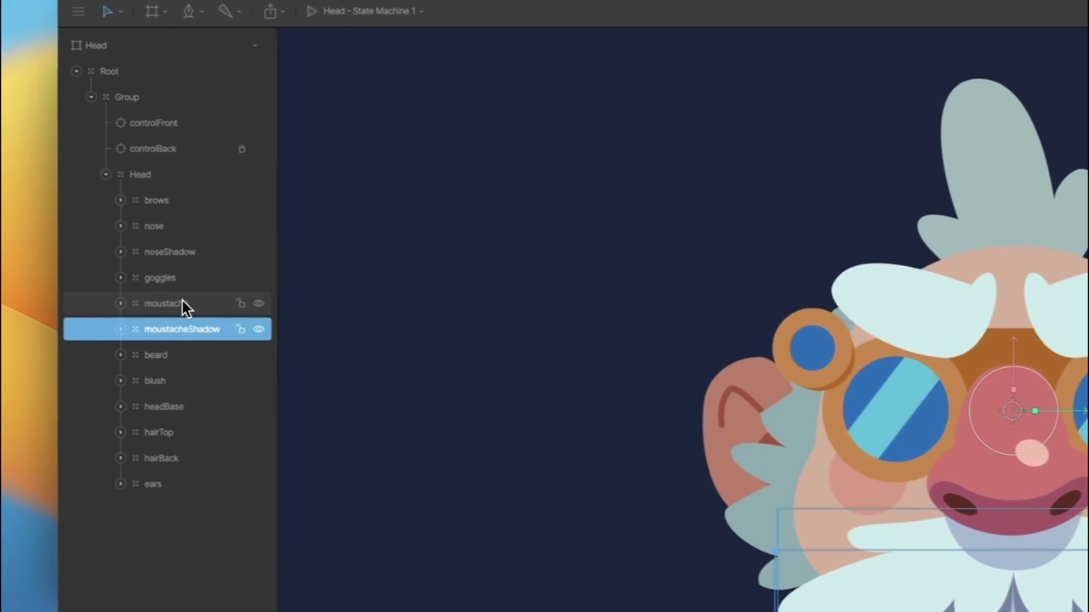
click(182, 302)
click(907, 286)
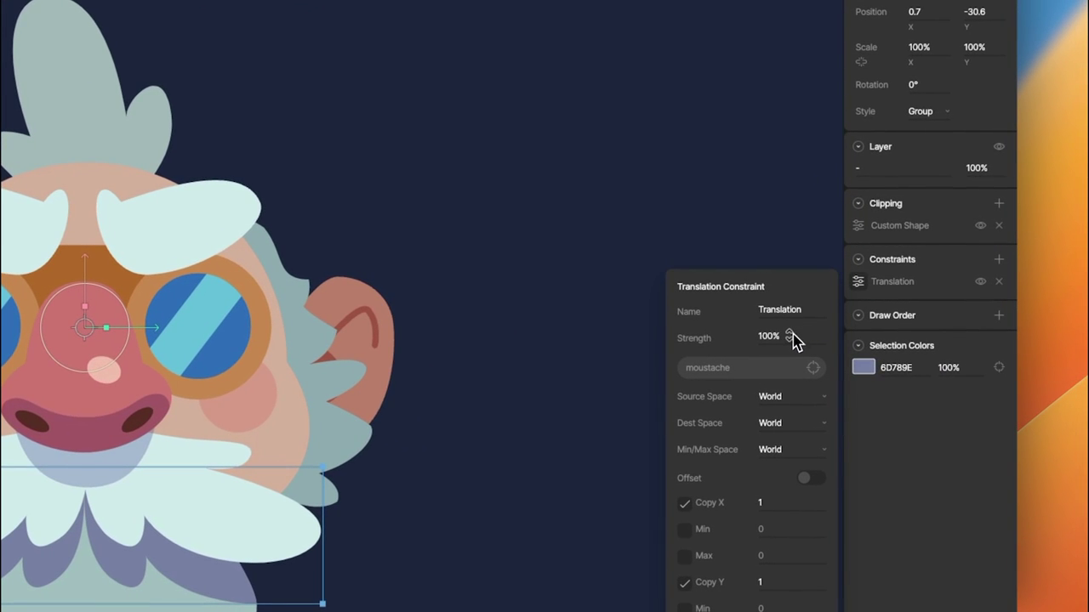
text(80)
key(Return)
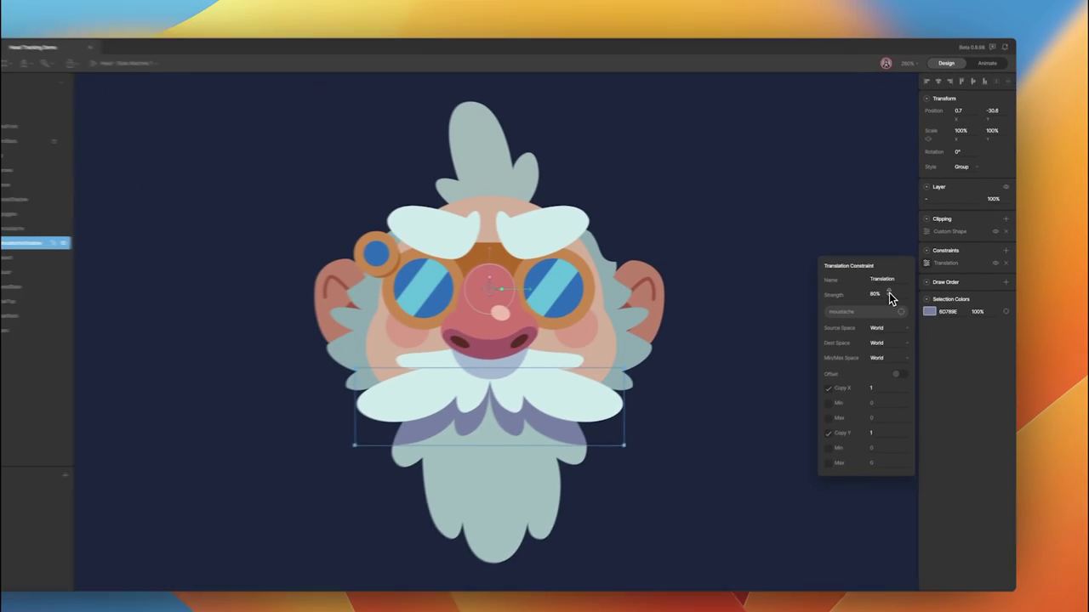
Move controlFront around to test how the goggles, moustache and moustache shadow follow
click(518, 227)
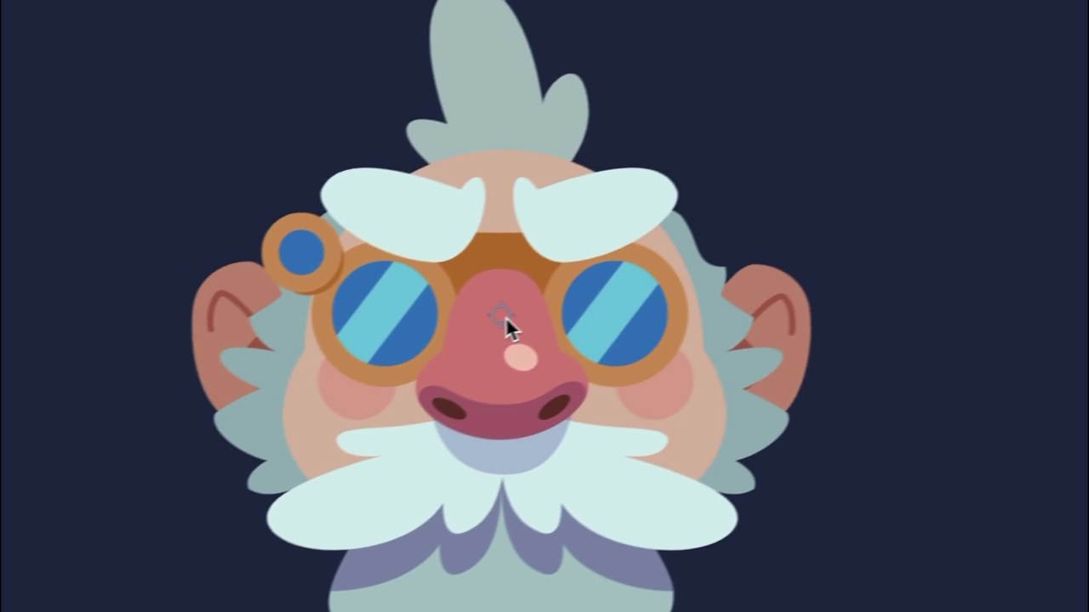
drag(676, 320, 632, 286)
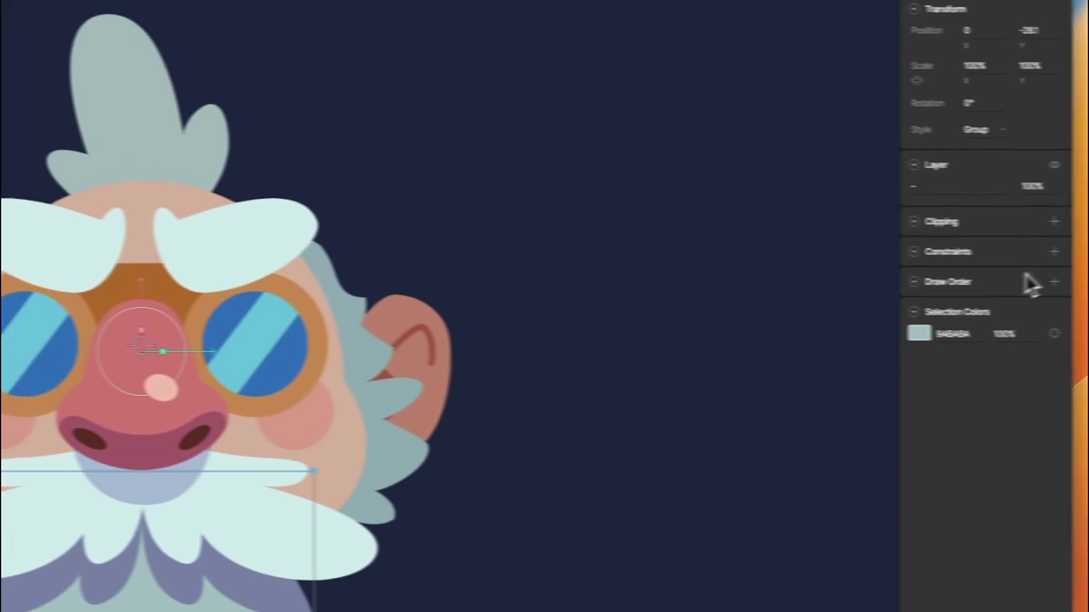
Add a Translation constraint to the beard group, targeting controlFront, and open its settings for the strength
click(998, 252)
click(923, 354)
click(868, 277)
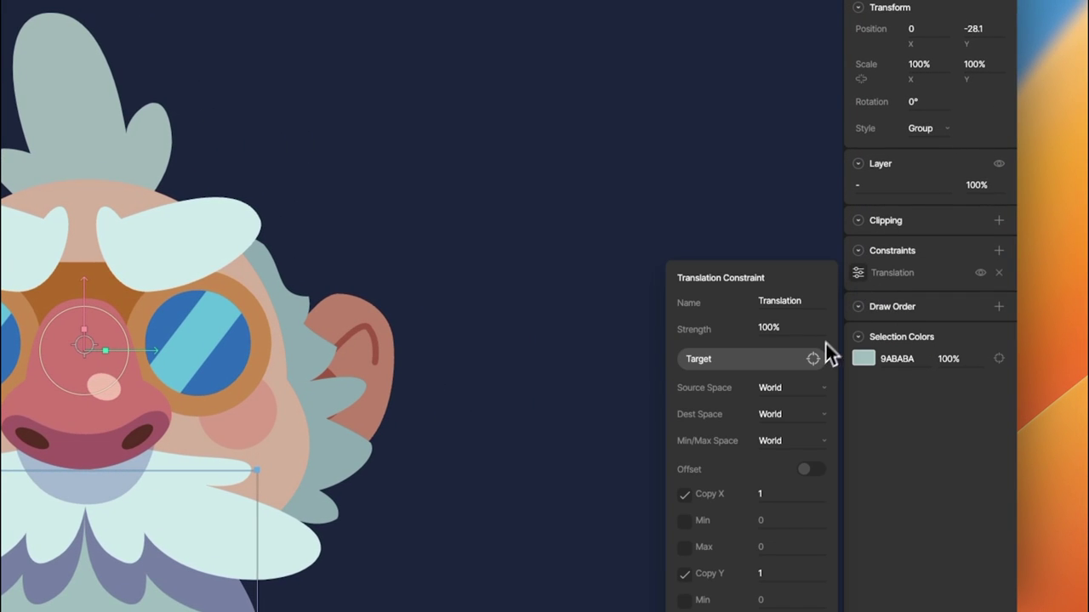
click(811, 359)
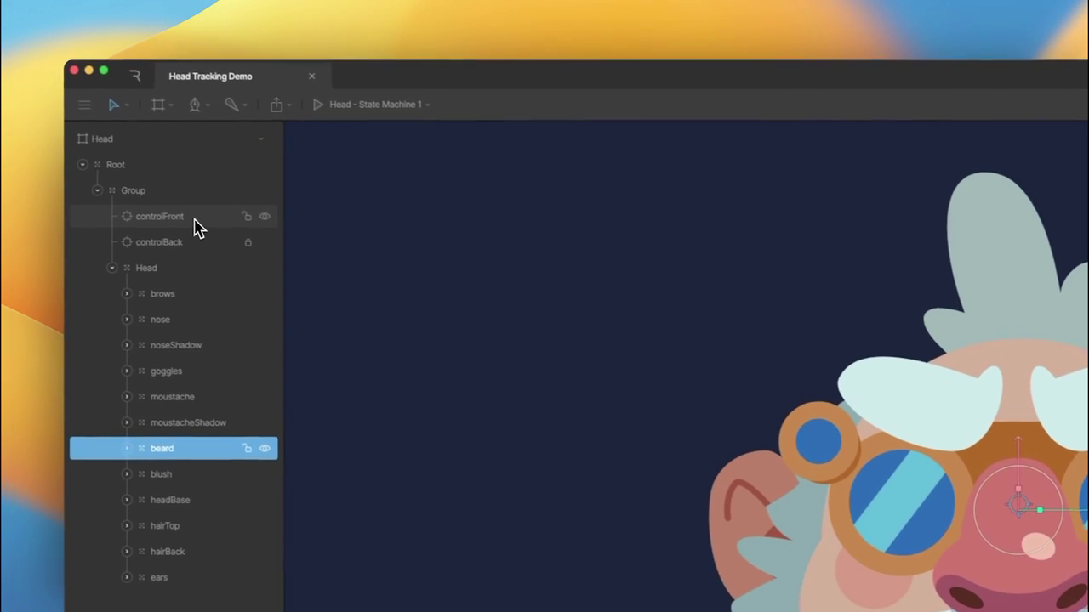
click(194, 220)
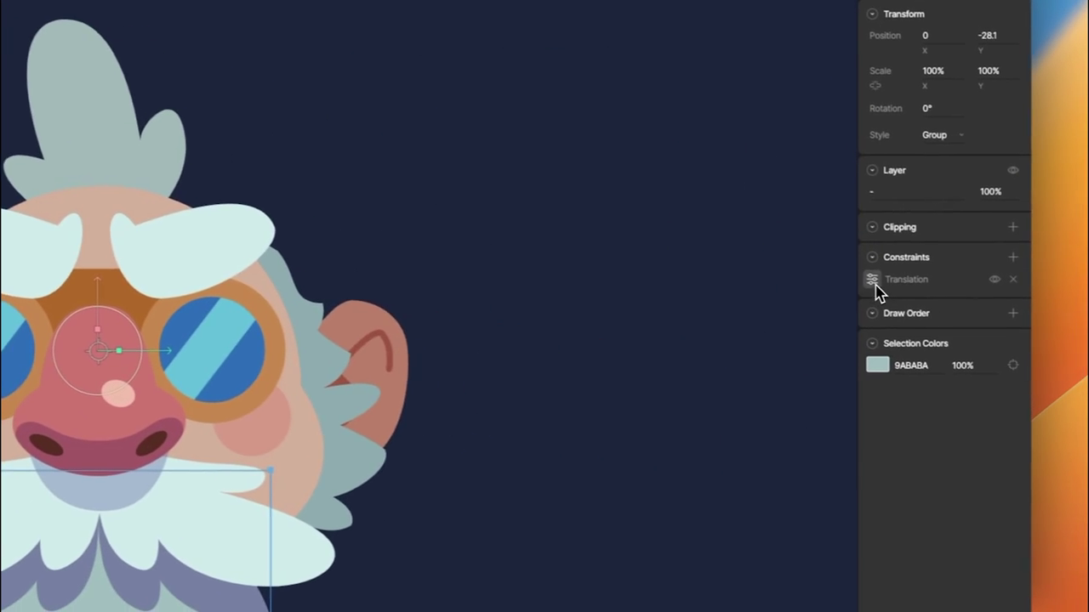
click(859, 278)
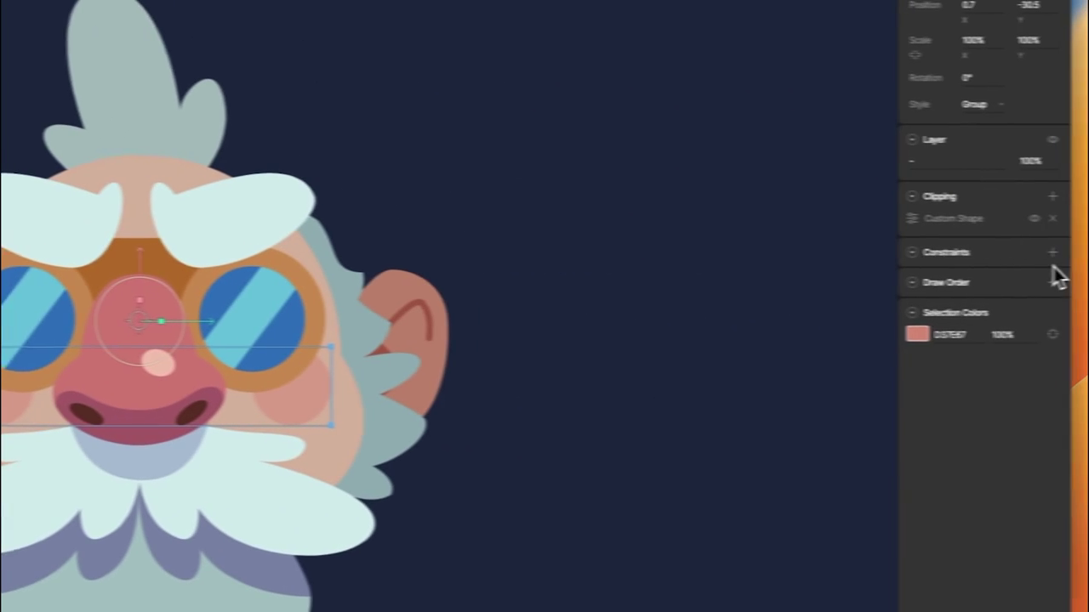
Add a Translation constraint to the blush group and open its strength for editing
click(999, 253)
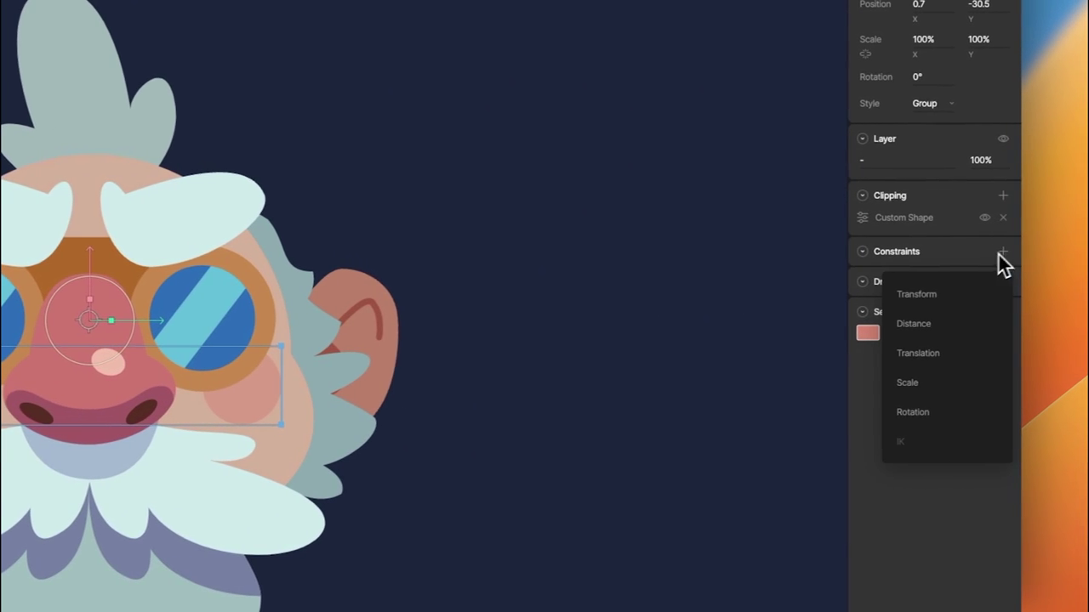
click(938, 350)
click(858, 273)
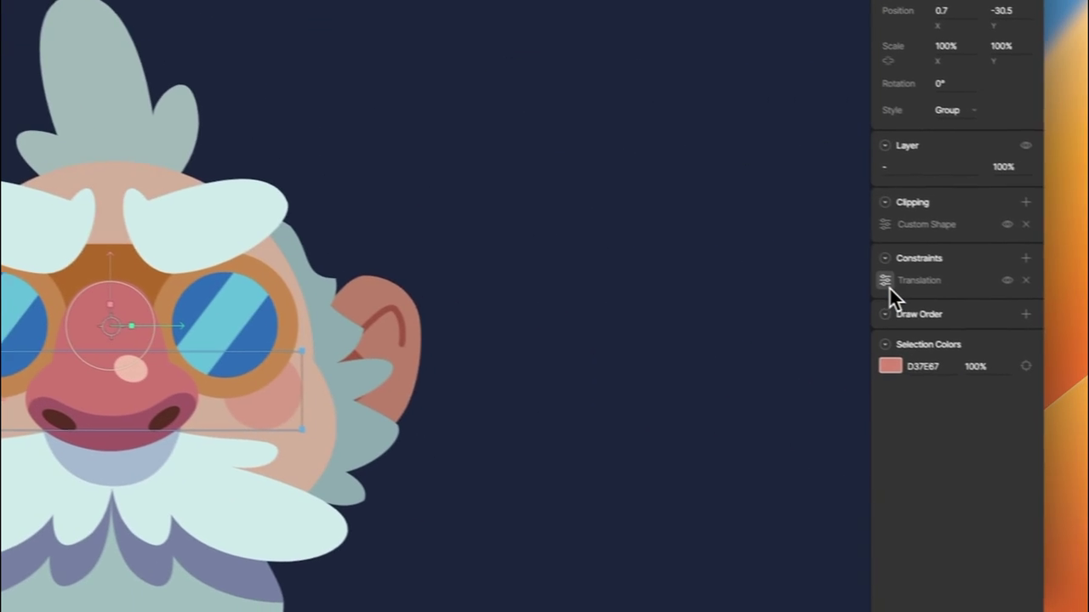
click(887, 284)
click(791, 330)
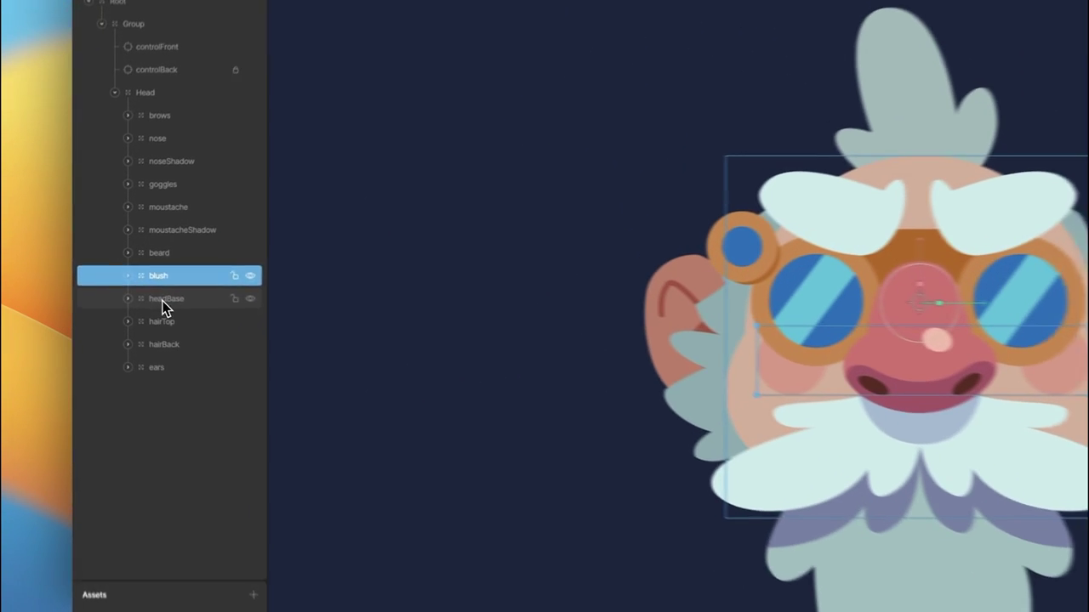
Rotate the hairTop group about 6° around its origin to test the hair's pivot, and undo the rotation
click(162, 299)
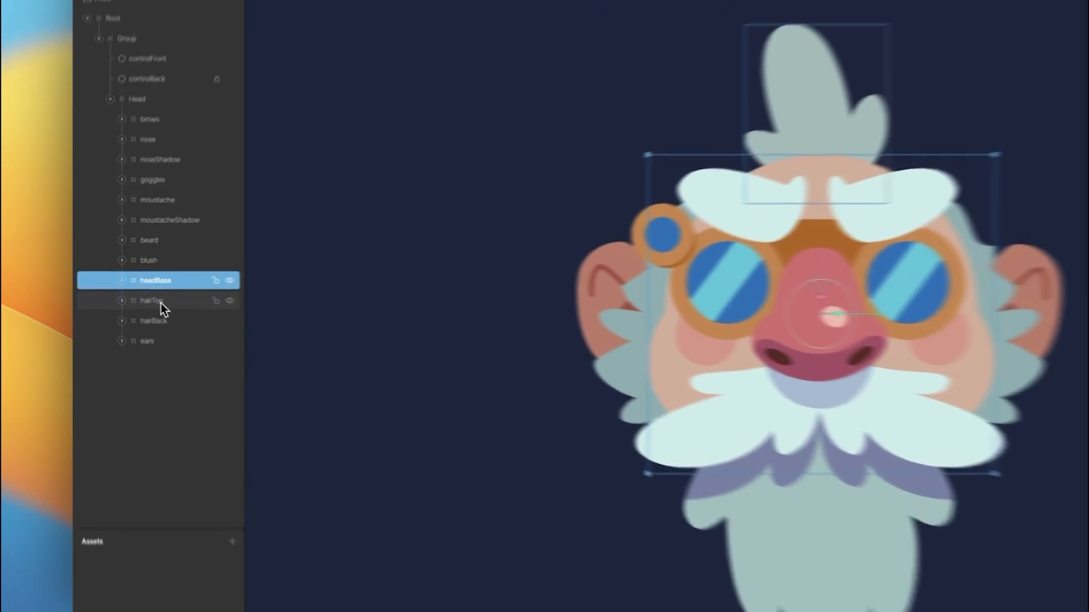
click(134, 294)
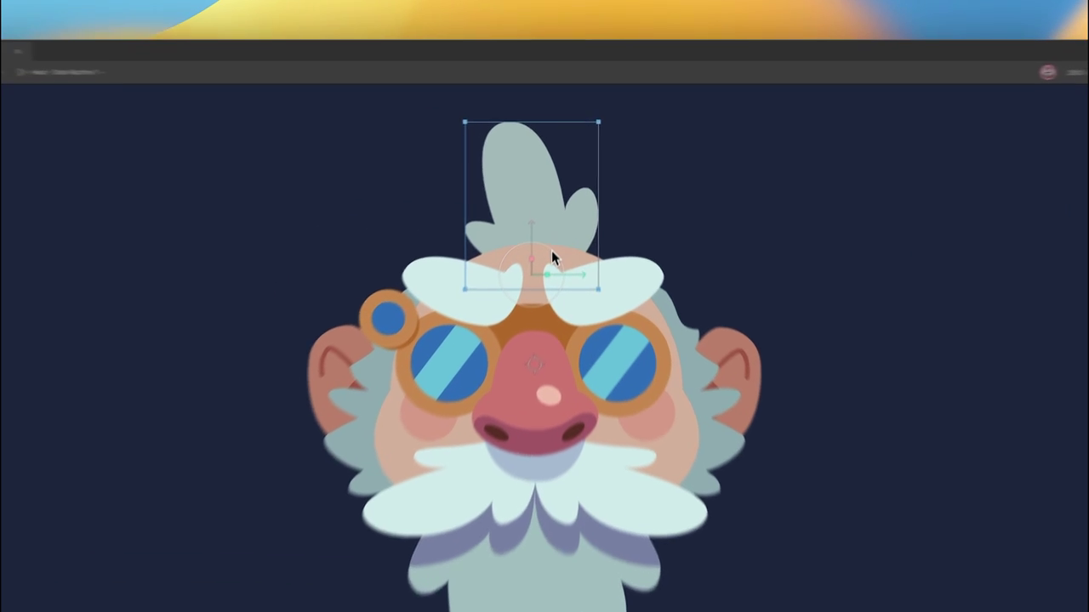
drag(563, 205, 566, 213)
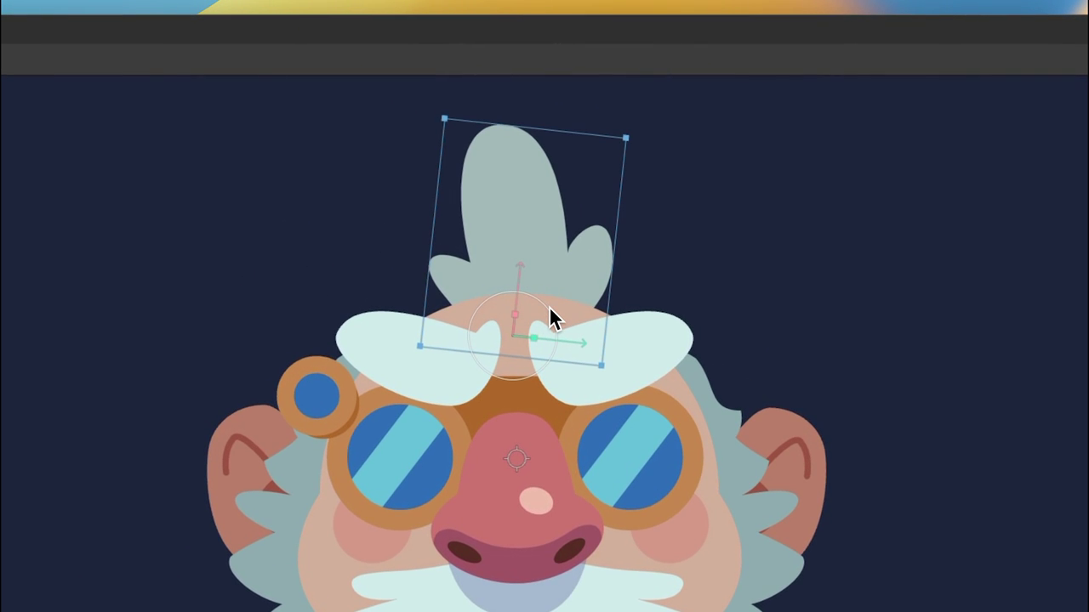
mouse_move(548, 308)
mouse_down()
mouse_move(548, 322)
mouse_move(543, 306)
mouse_up()
key(space)
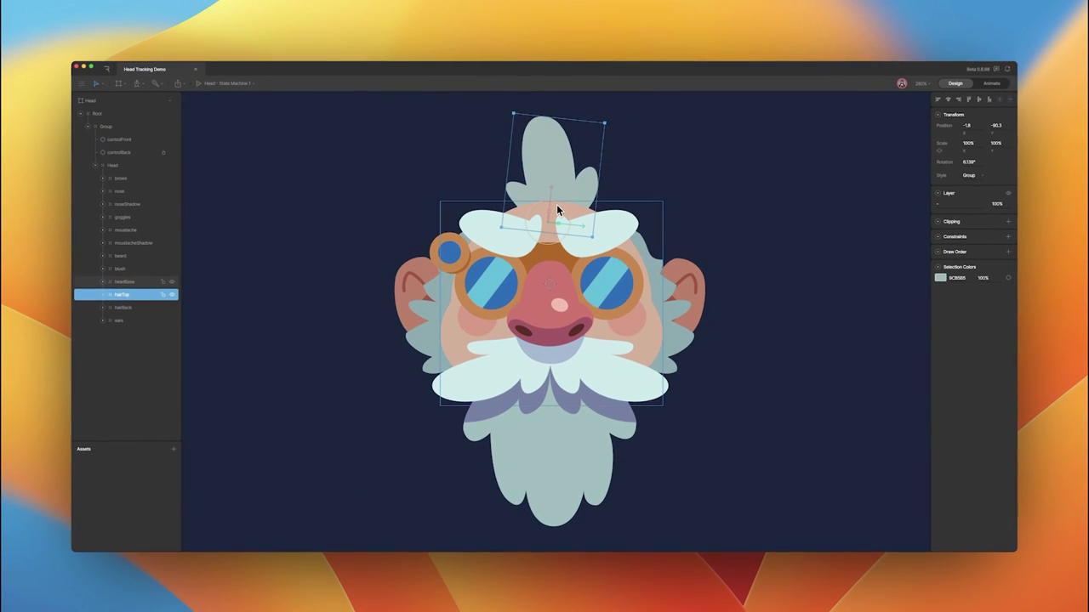
key(super+z)
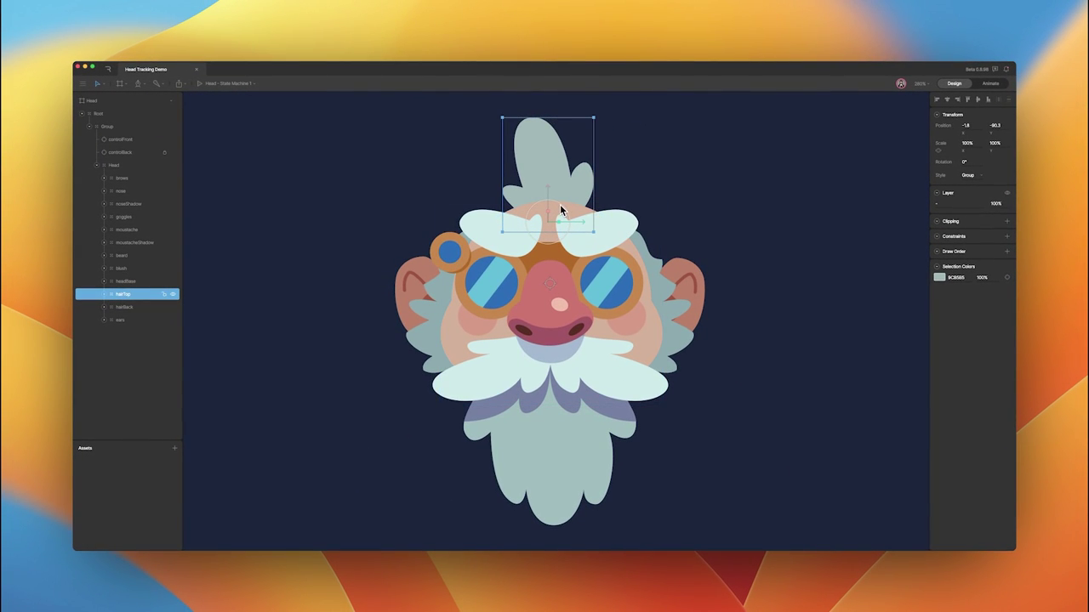
Add a Translation constraint to the hairTop group with a strength of 15% and Offset enabled, and start picking its target
click(1007, 236)
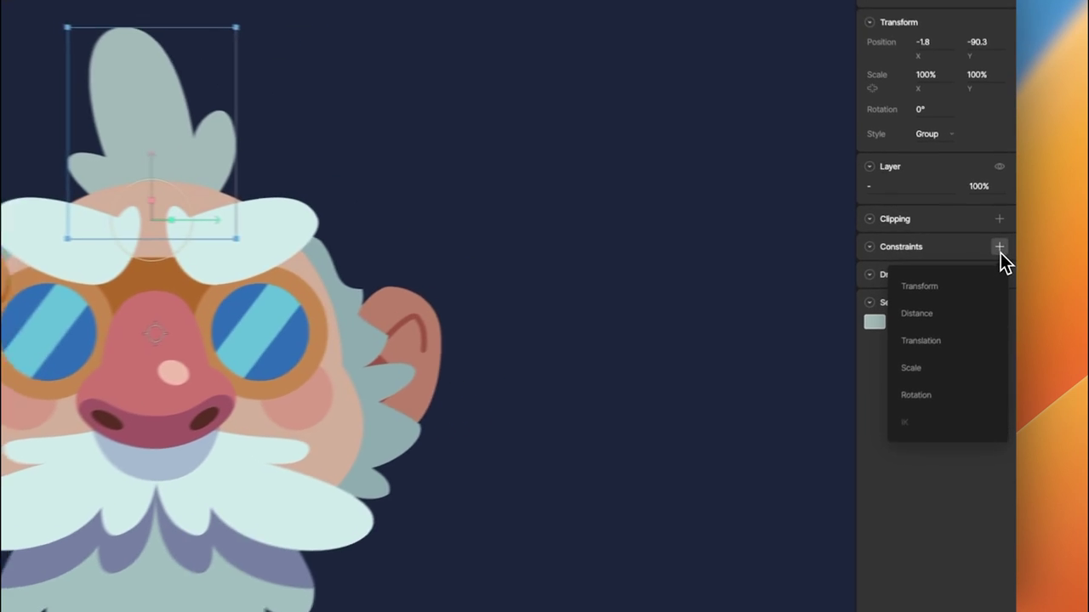
click(975, 283)
click(936, 248)
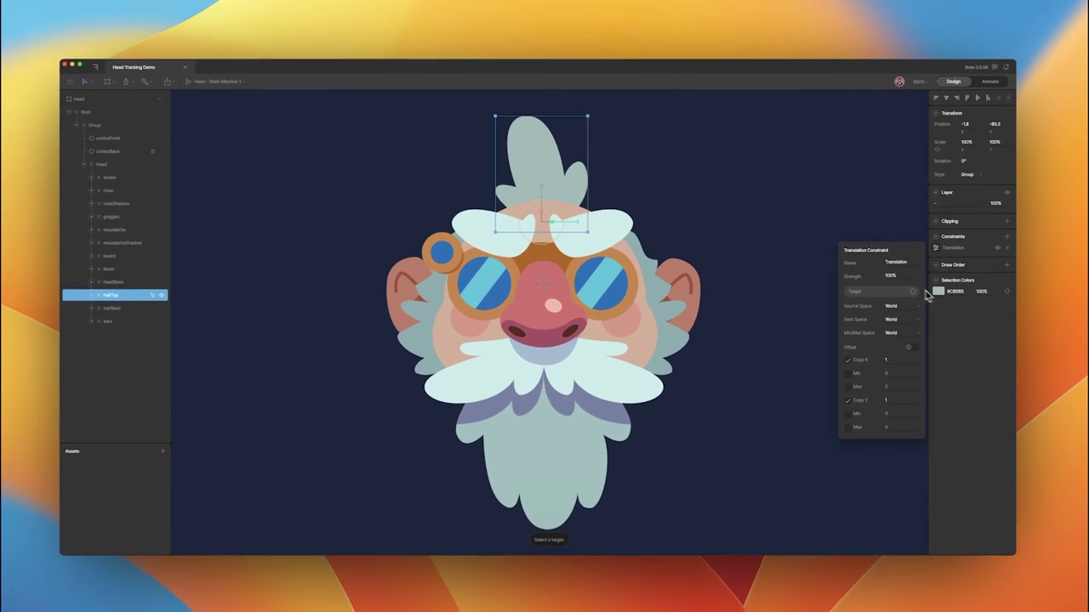
click(791, 327)
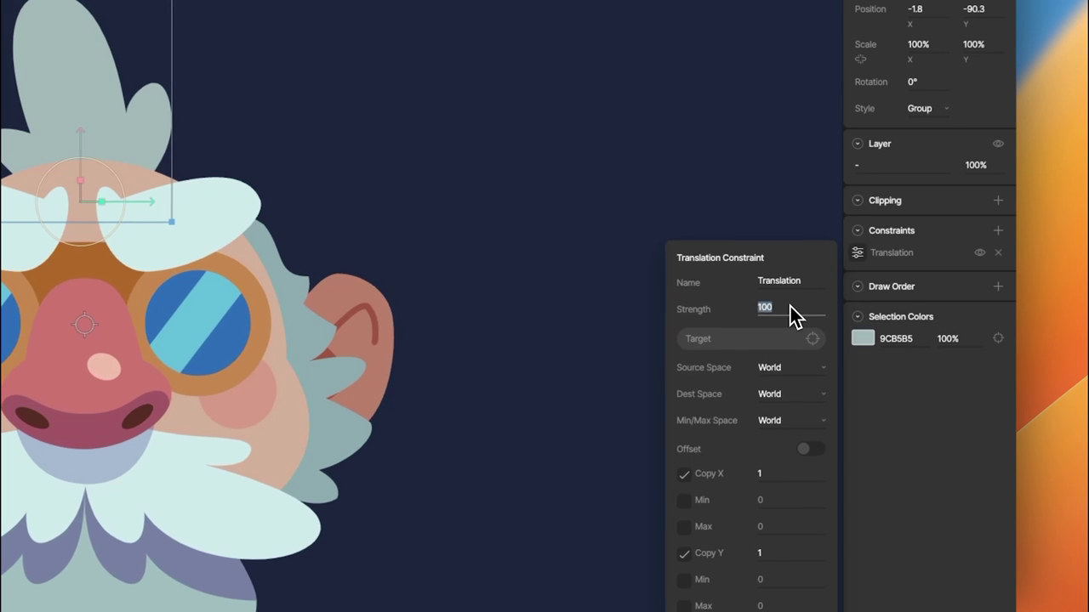
text(15)
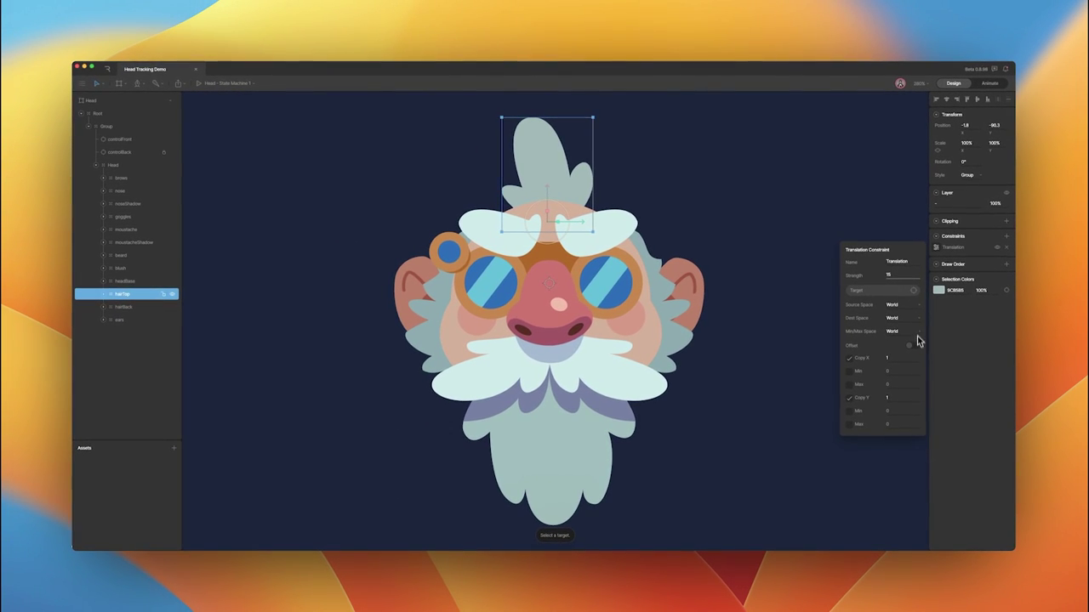
click(911, 347)
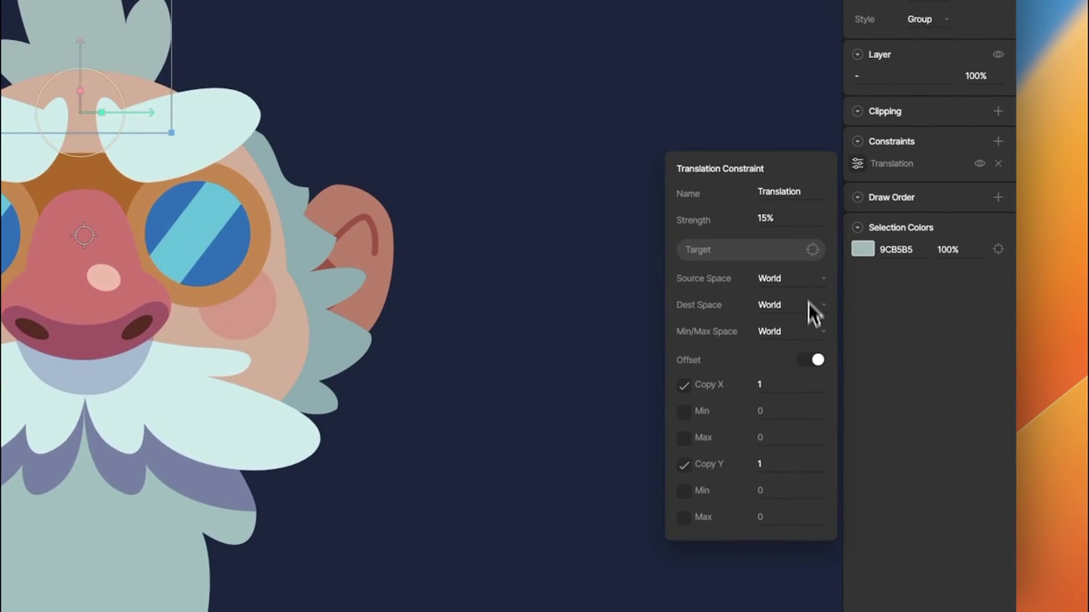
click(813, 250)
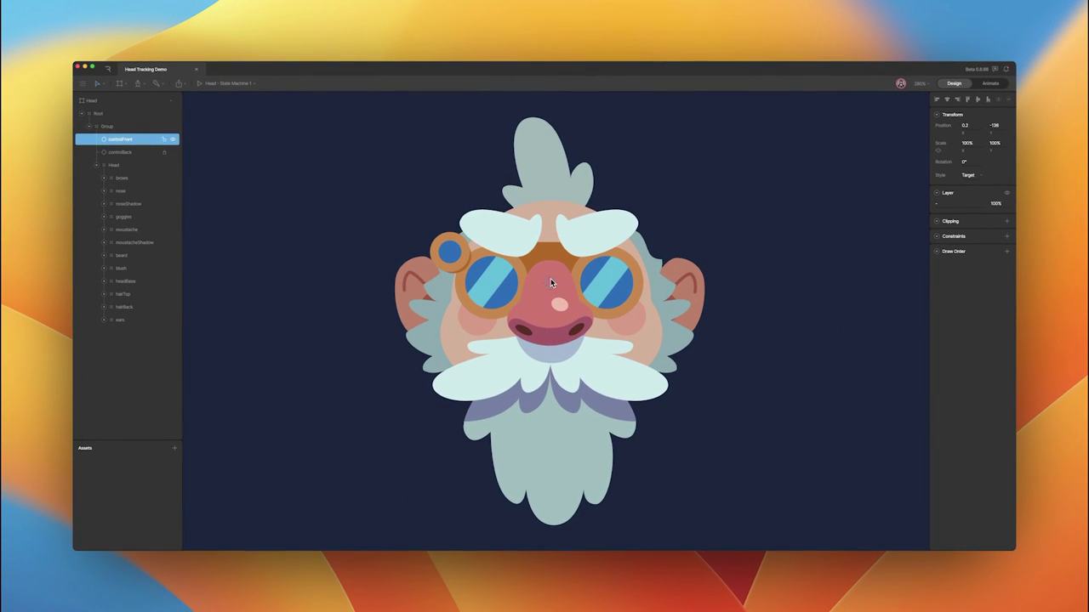
Try rotating the hairTop group around its origin, and nudge the controlFront target on the nose to test the rig
click(128, 295)
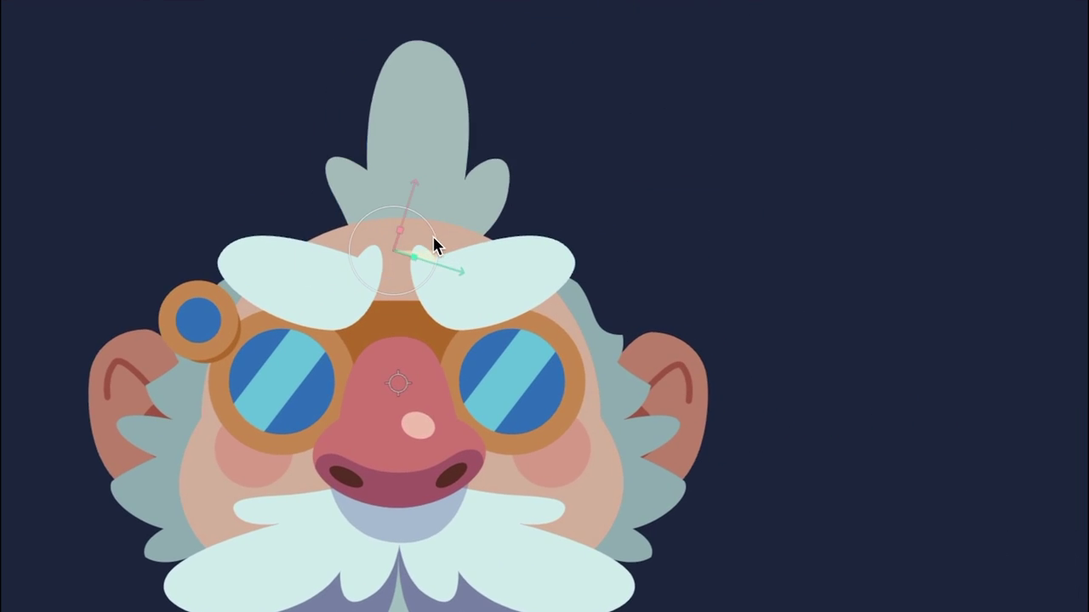
click(687, 243)
mouse_move(389, 387)
mouse_down()
mouse_move(270, 366)
mouse_move(396, 459)
mouse_move(386, 387)
mouse_up()
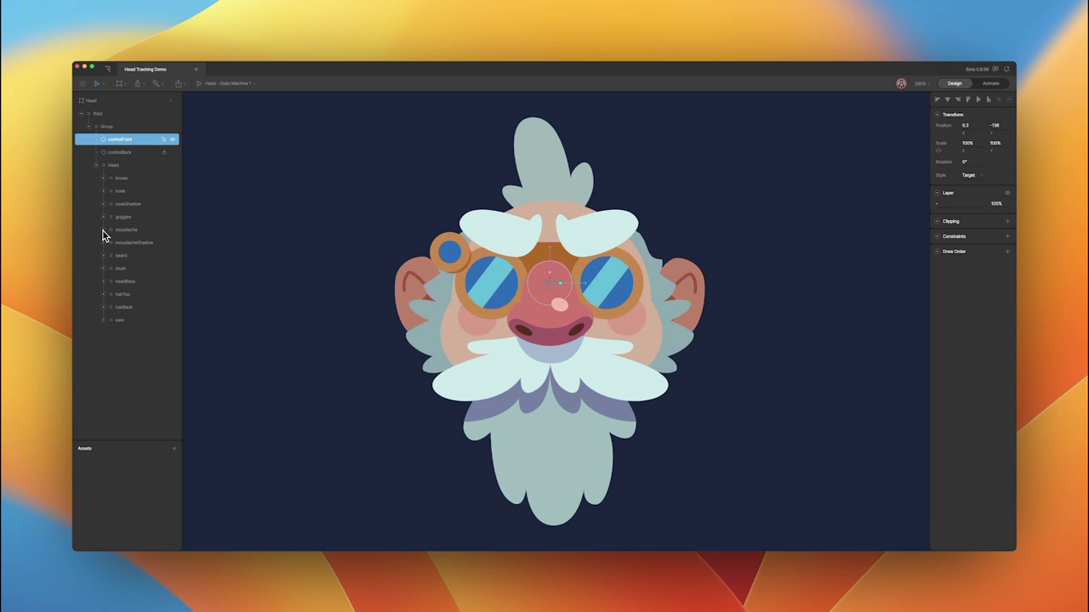
Expand the goggles group and its lensLeft and lensRight subgroups to show the lens parts
click(105, 218)
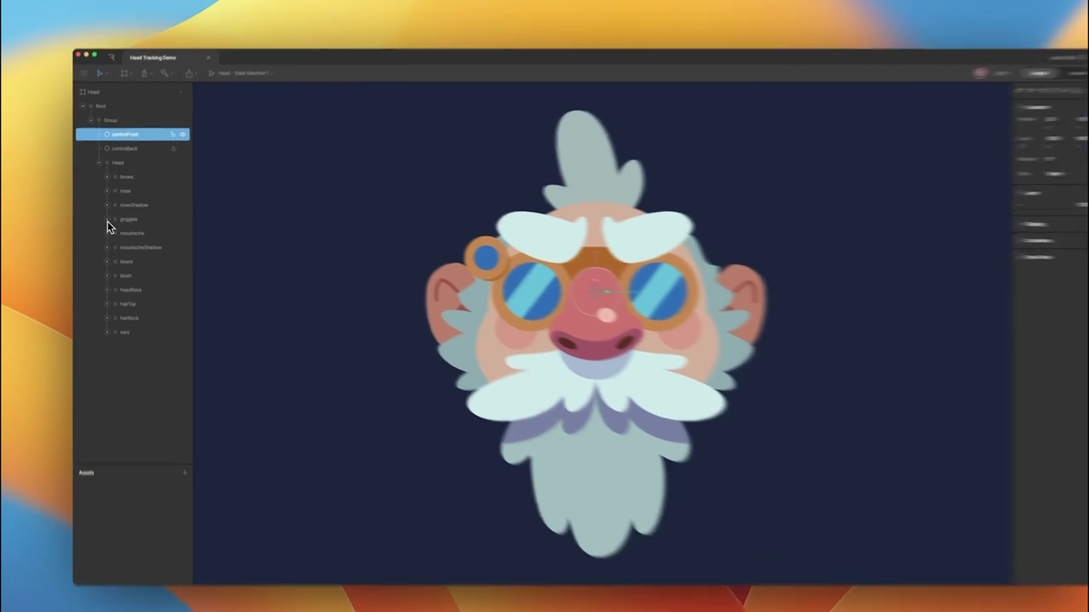
click(207, 370)
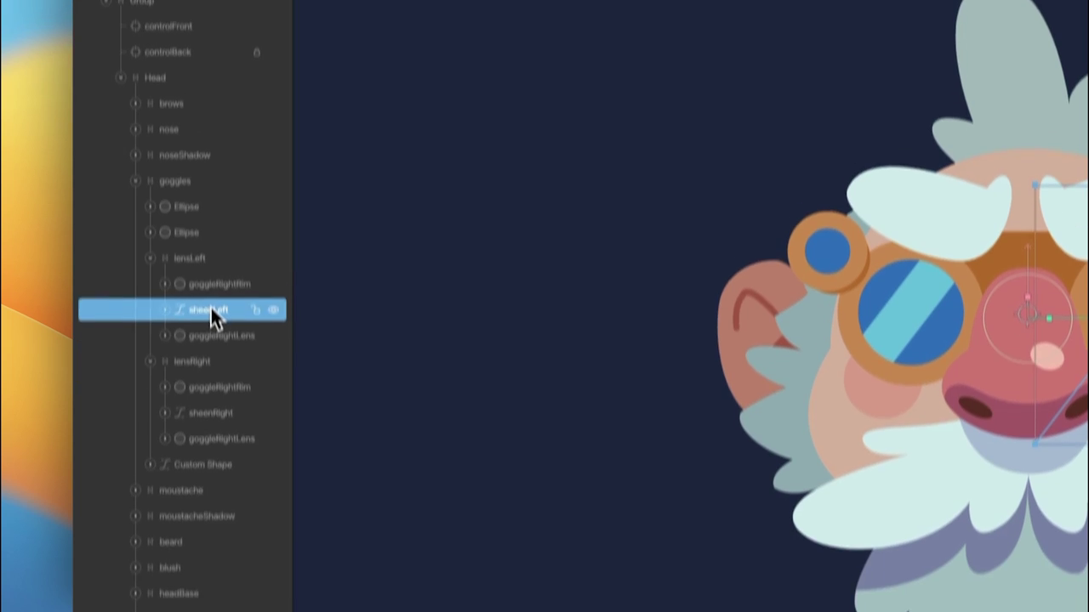
click(209, 472)
Add a Translation constraint to sheenLeft that targets controlBack with a strength of 5%
click(213, 255)
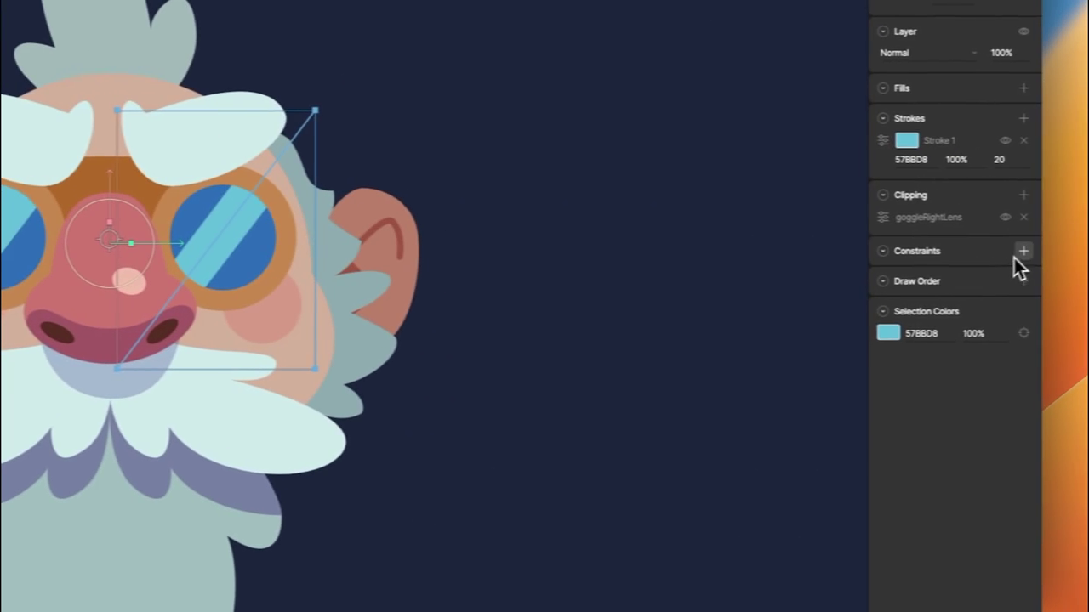
click(1019, 255)
click(924, 354)
click(861, 277)
click(814, 359)
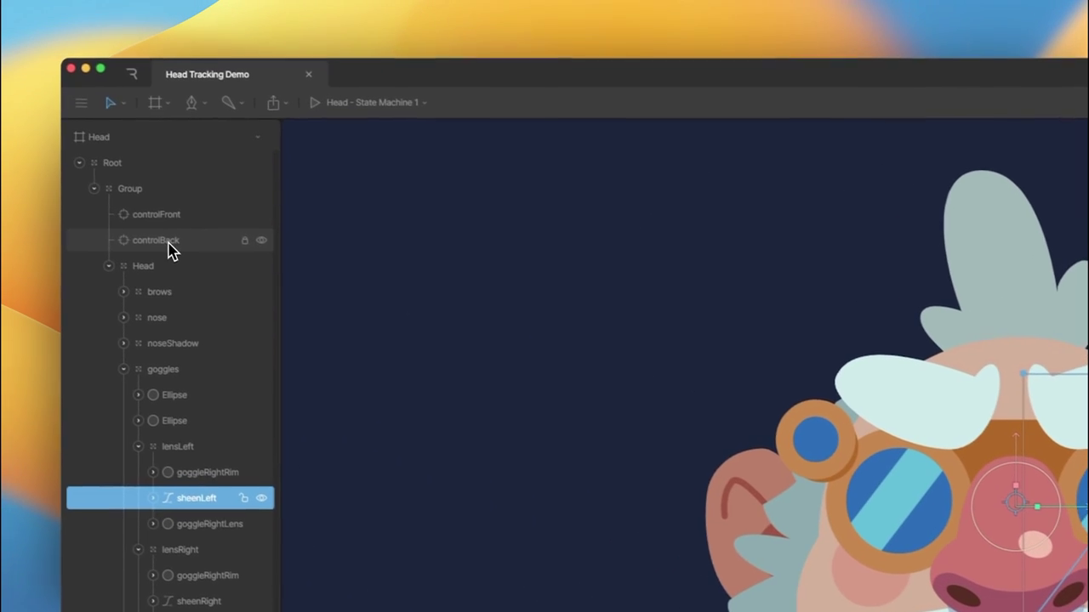
click(170, 247)
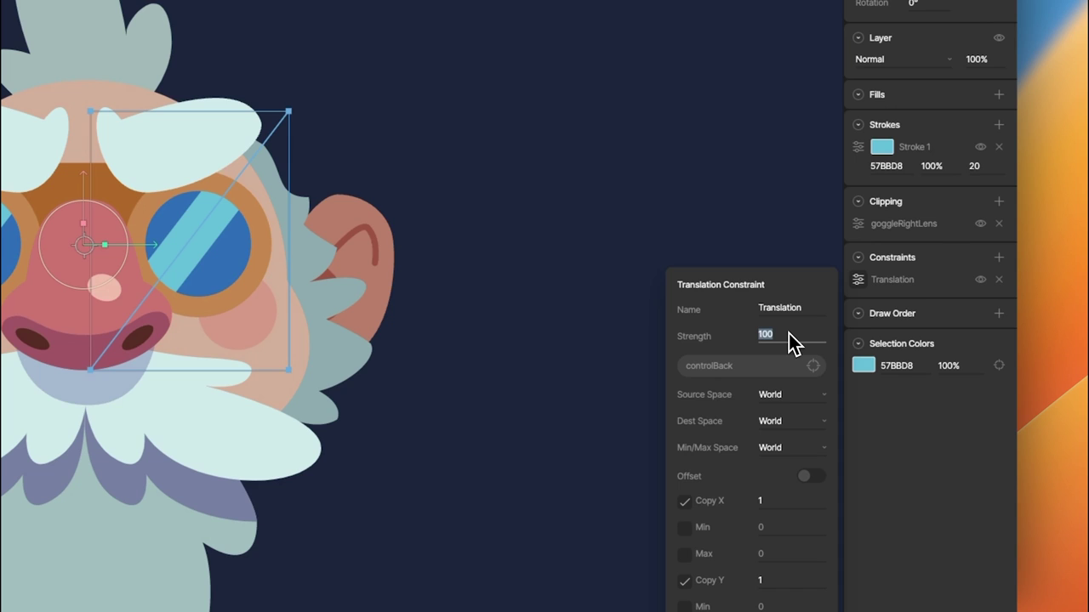
text(5)
key(Return)
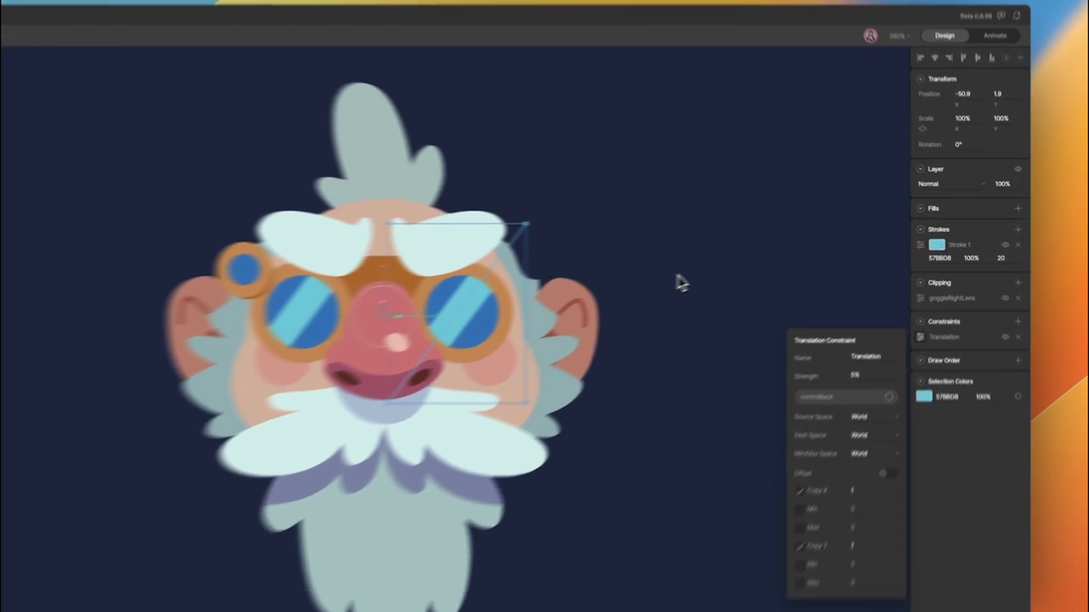
click(680, 284)
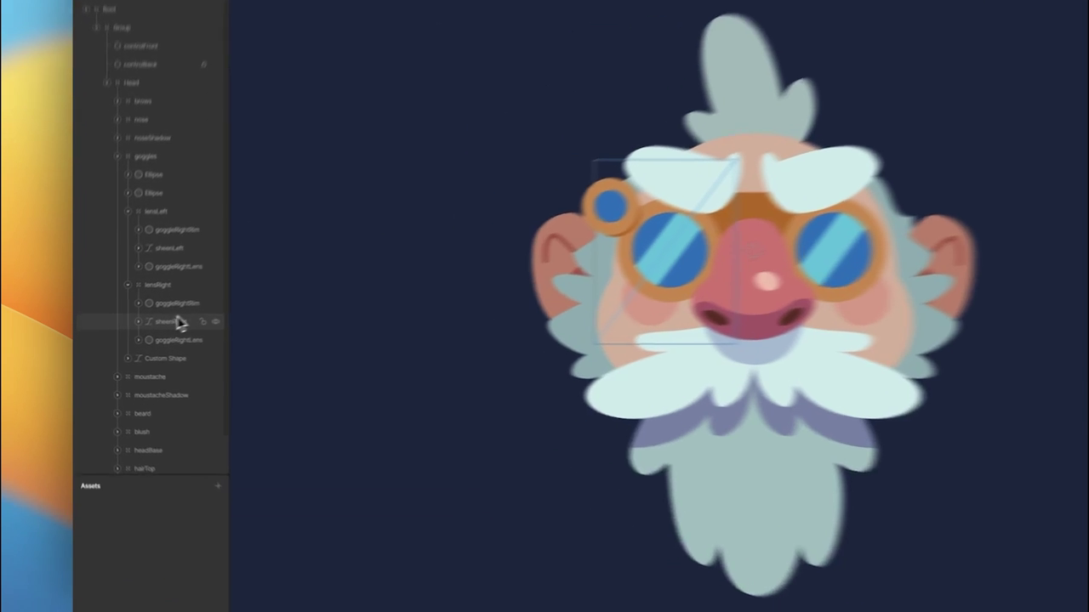
Add a Translation constraint to sheenRight that targets controlBack with a strength of 5%
click(143, 333)
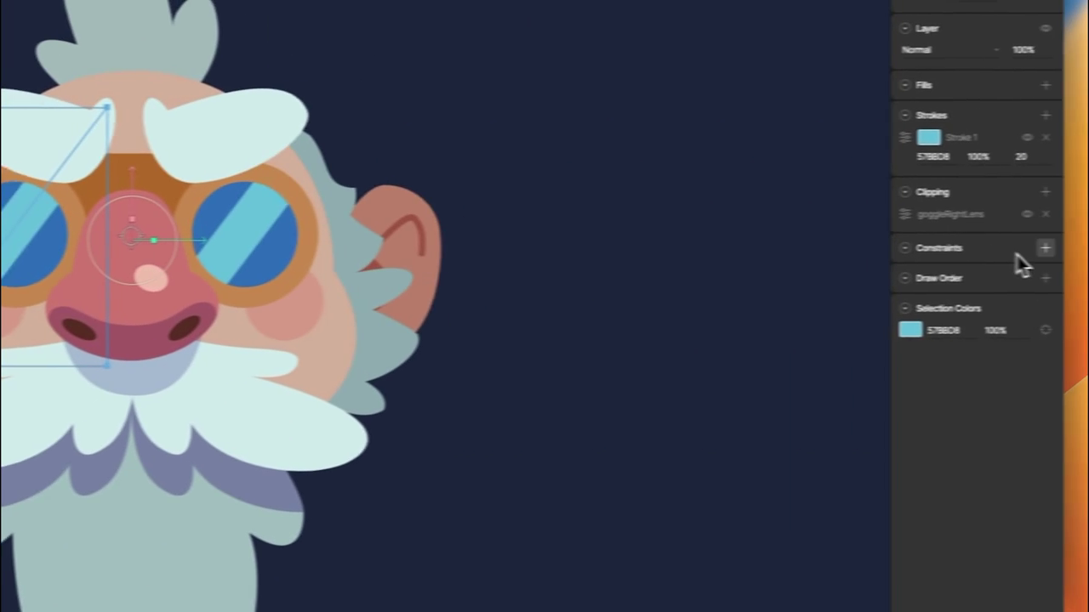
click(1048, 248)
click(980, 347)
click(909, 273)
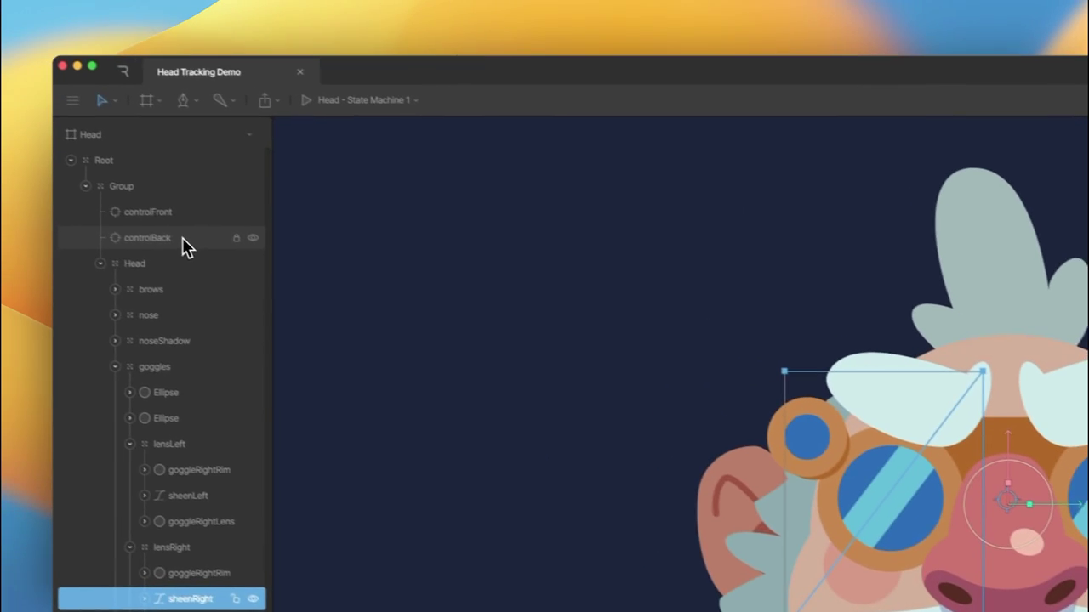
click(182, 239)
click(953, 359)
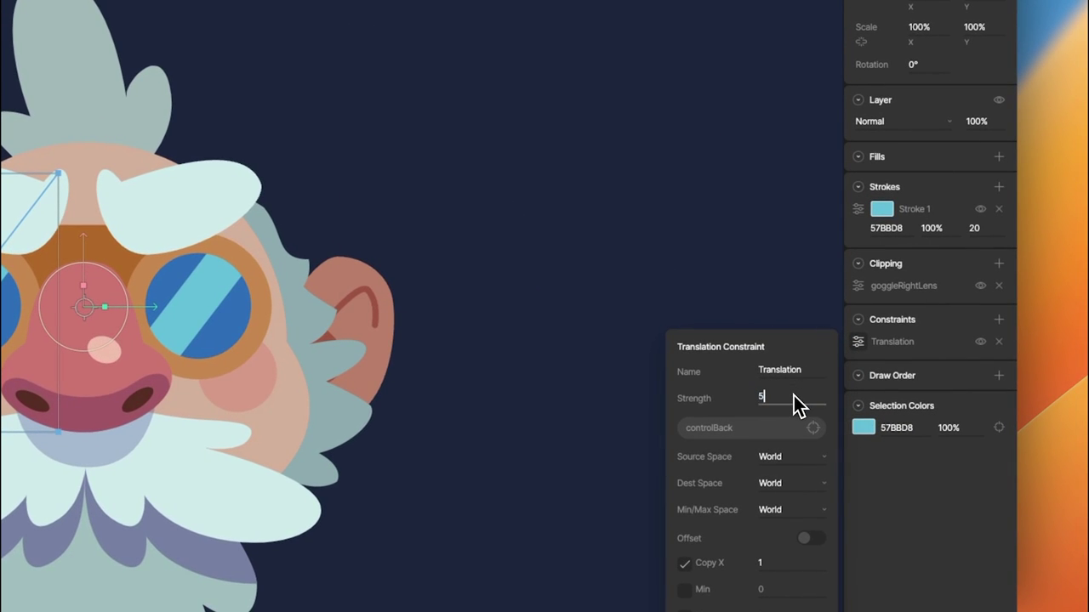
key(Return)
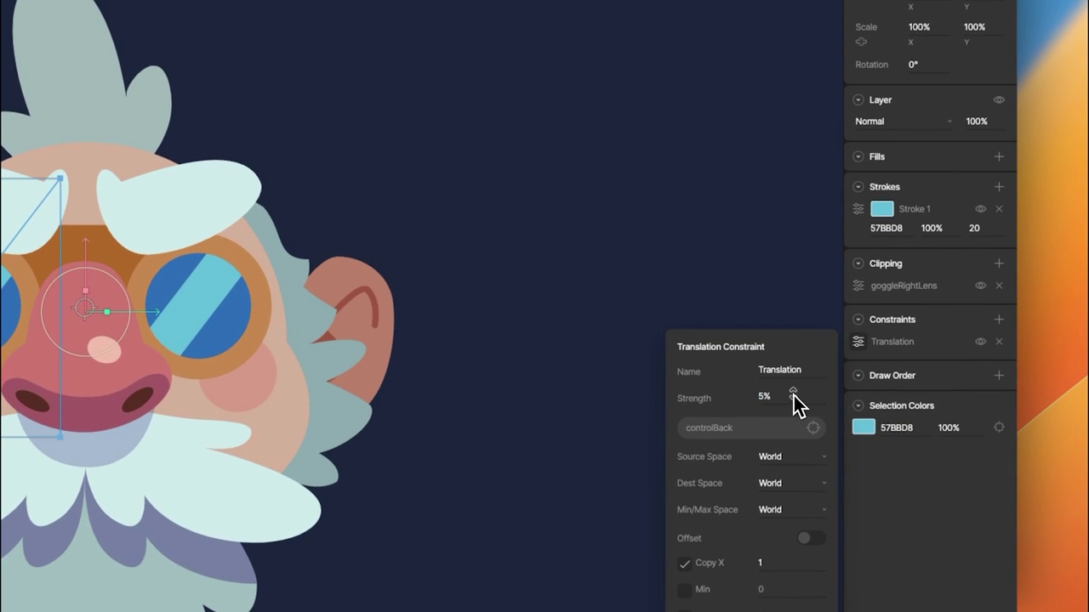
click(678, 241)
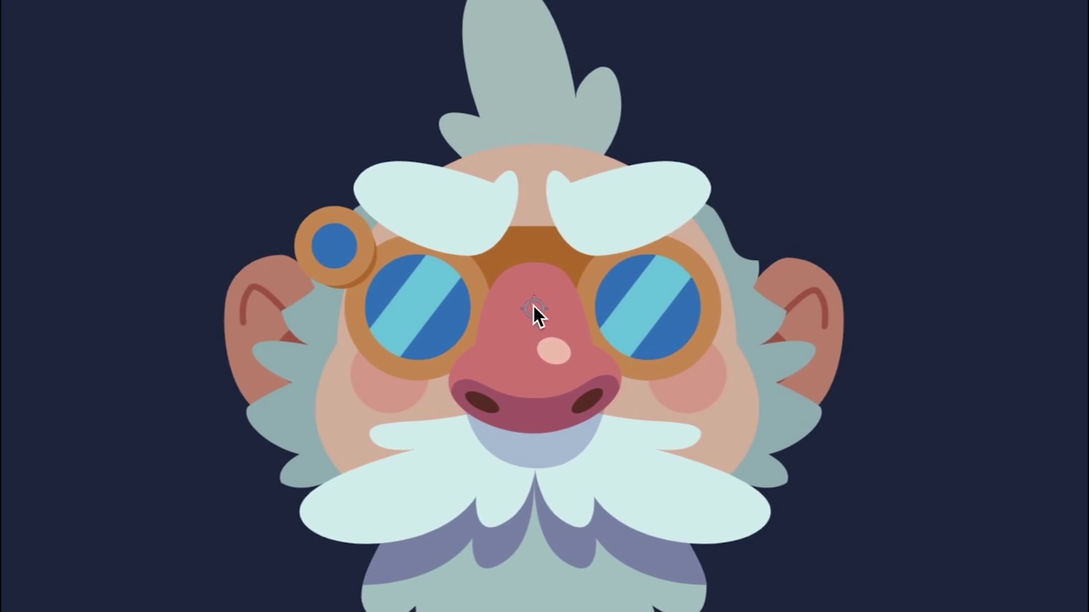
Move the controlFront target around the face to test the goggle sheens, and bring it back onto the nose
drag(84, 307, 298, 331)
drag(749, 337, 708, 279)
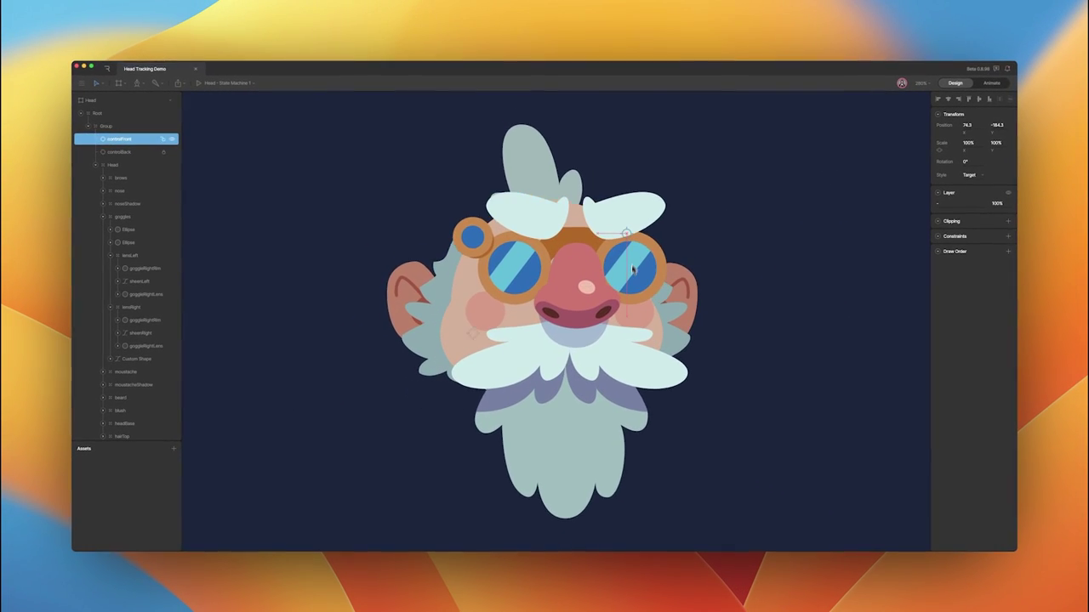
drag(632, 268, 548, 284)
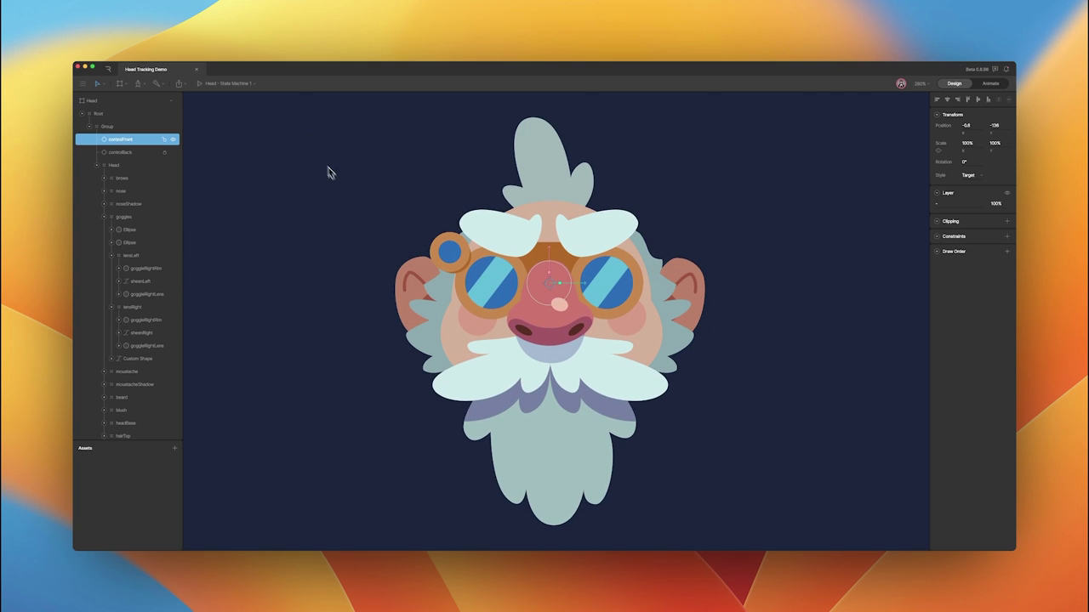
Try a Translation constraint on the goggles' small blue lens ellipse, targeting controlFront at 10% strength, and test it by moving controlFront
click(451, 259)
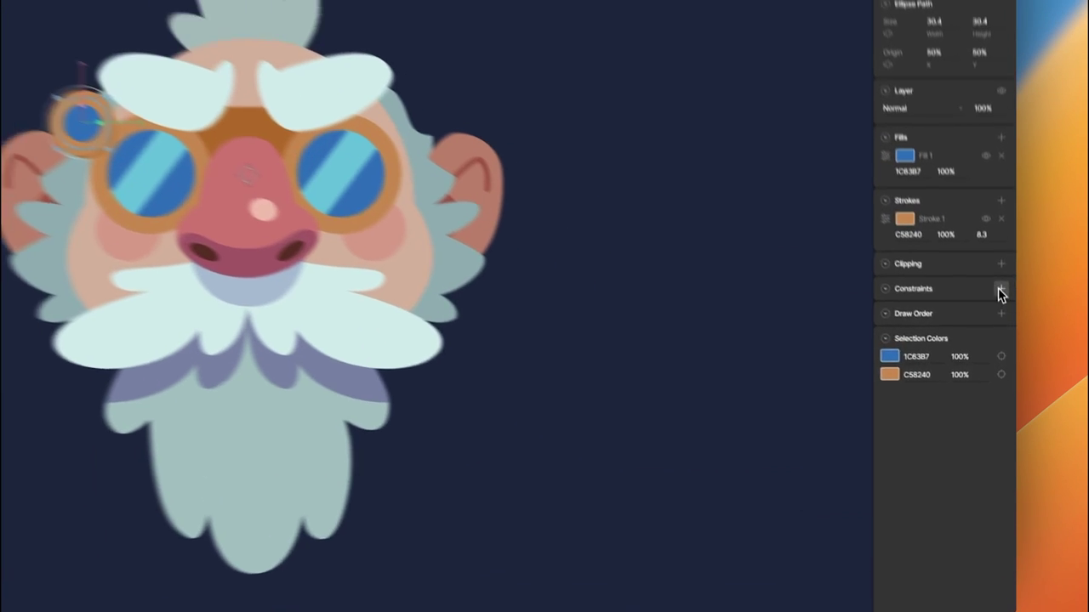
click(1006, 352)
click(962, 390)
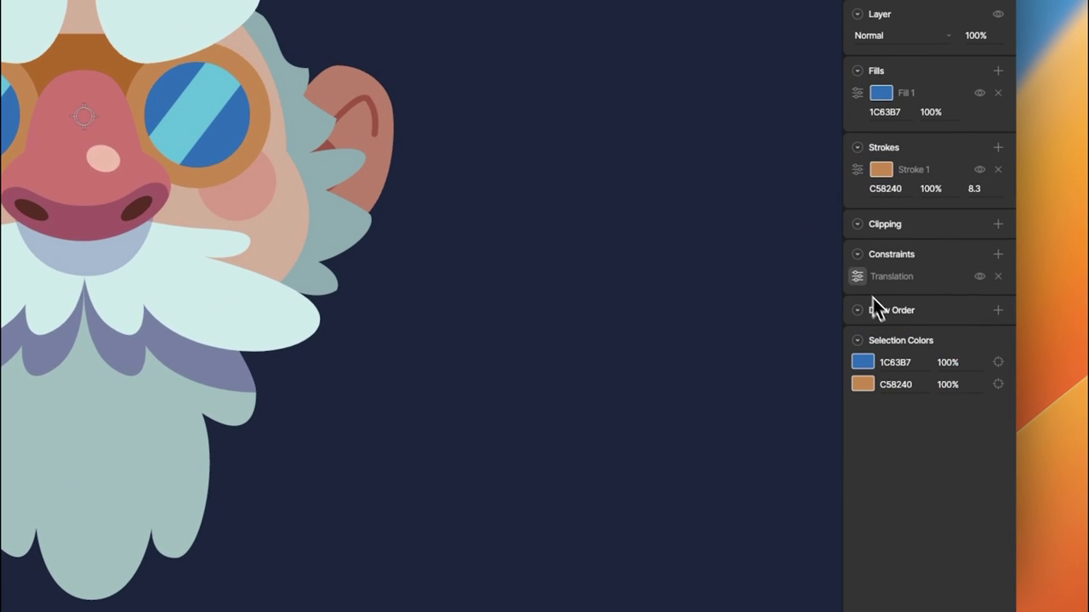
click(856, 280)
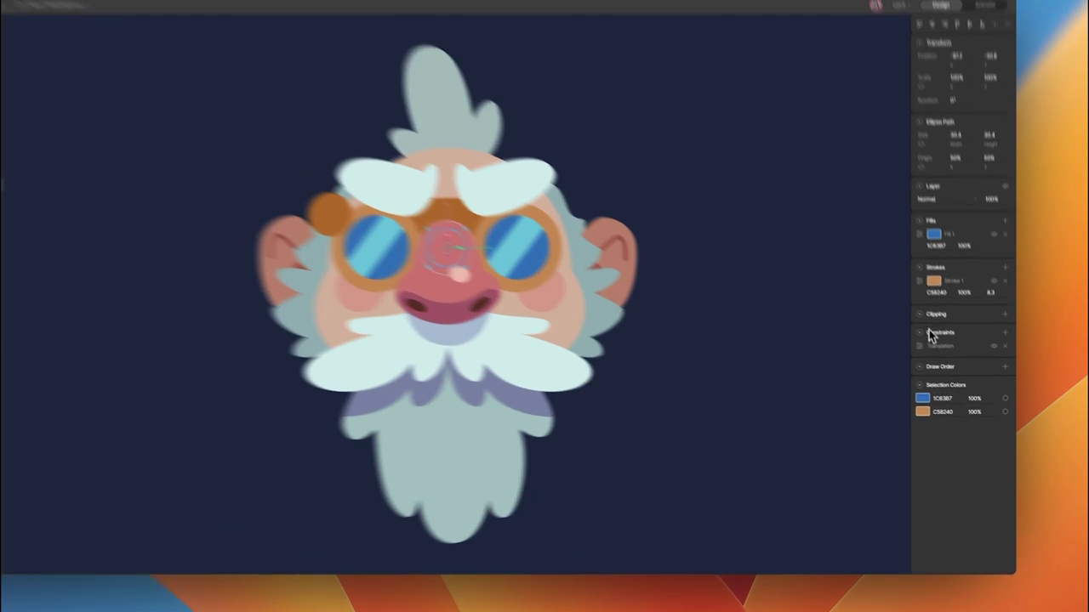
click(937, 364)
click(894, 390)
text(10)
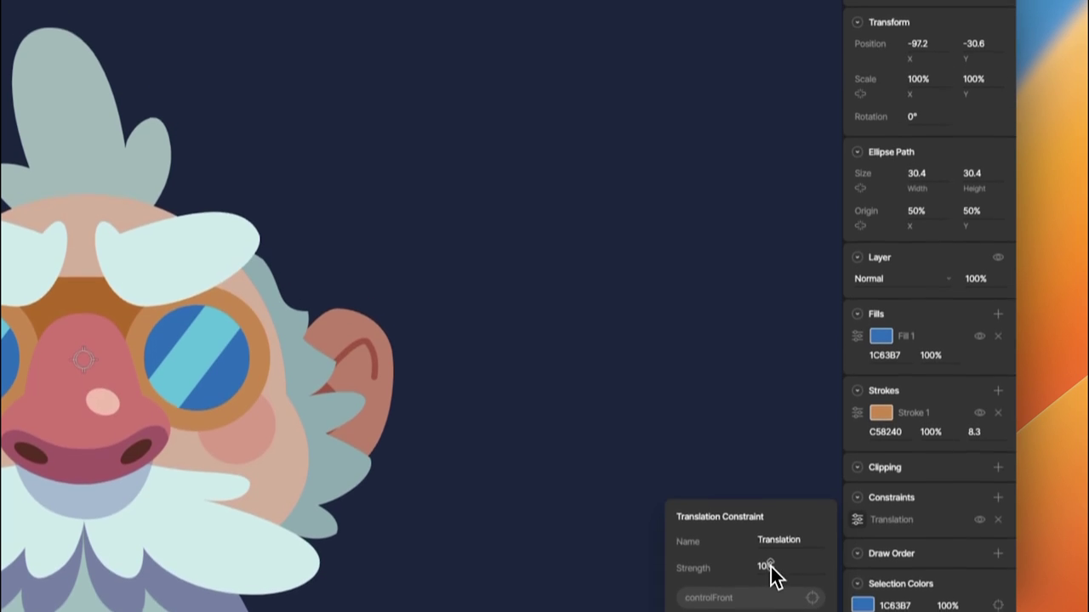
click(605, 64)
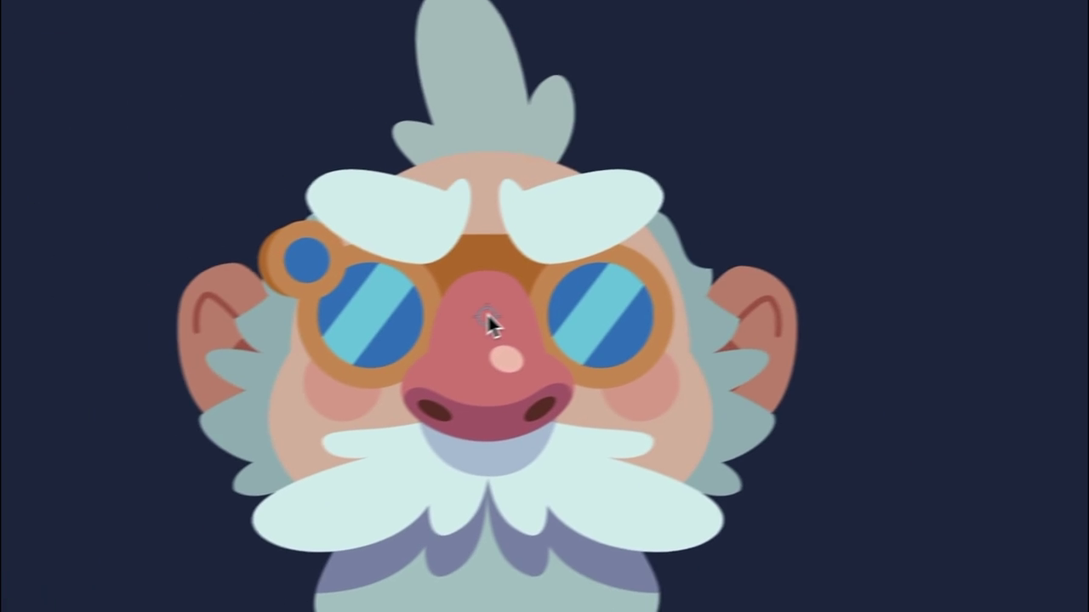
drag(109, 374, 280, 291)
drag(712, 224, 551, 288)
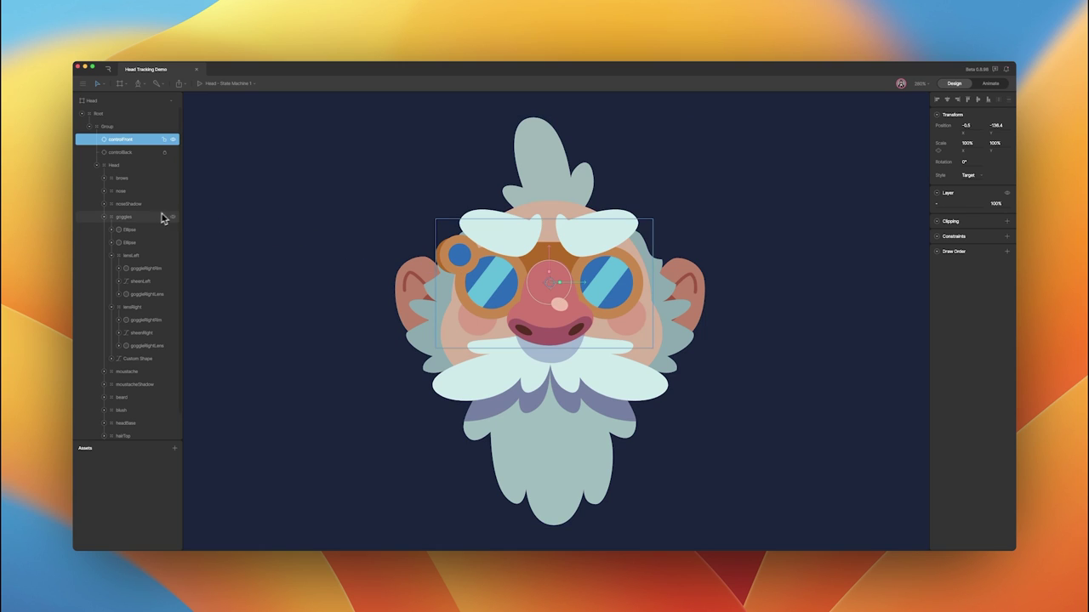
Set the Translation constraint of the goggles' small blue lens ellipse to 10% strength with Offset enabled, and start picking its target
click(136, 230)
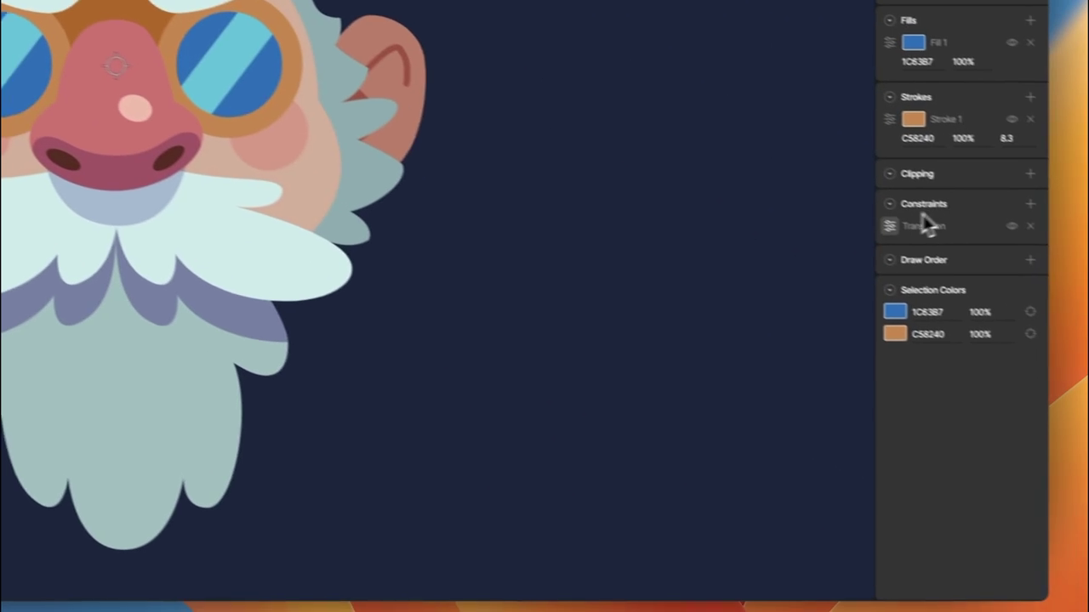
click(889, 225)
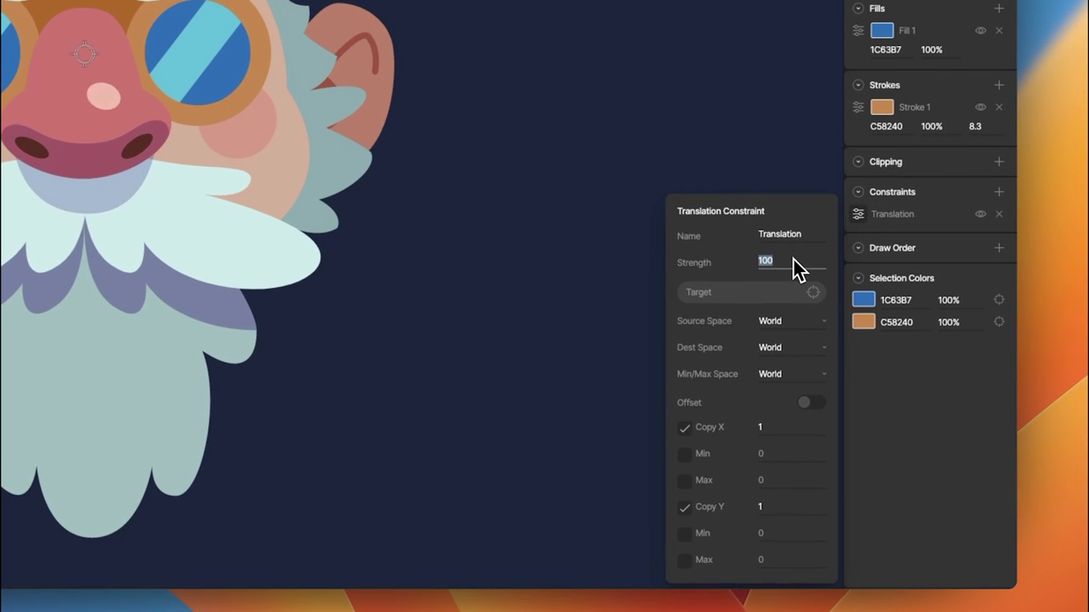
click(793, 260)
text(10)
click(813, 402)
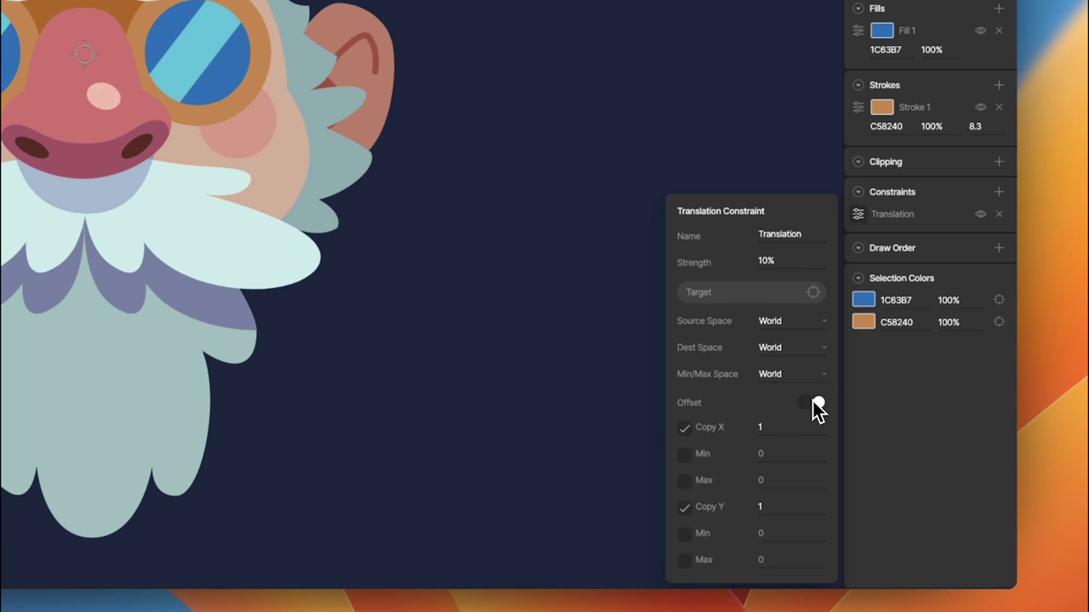
click(812, 292)
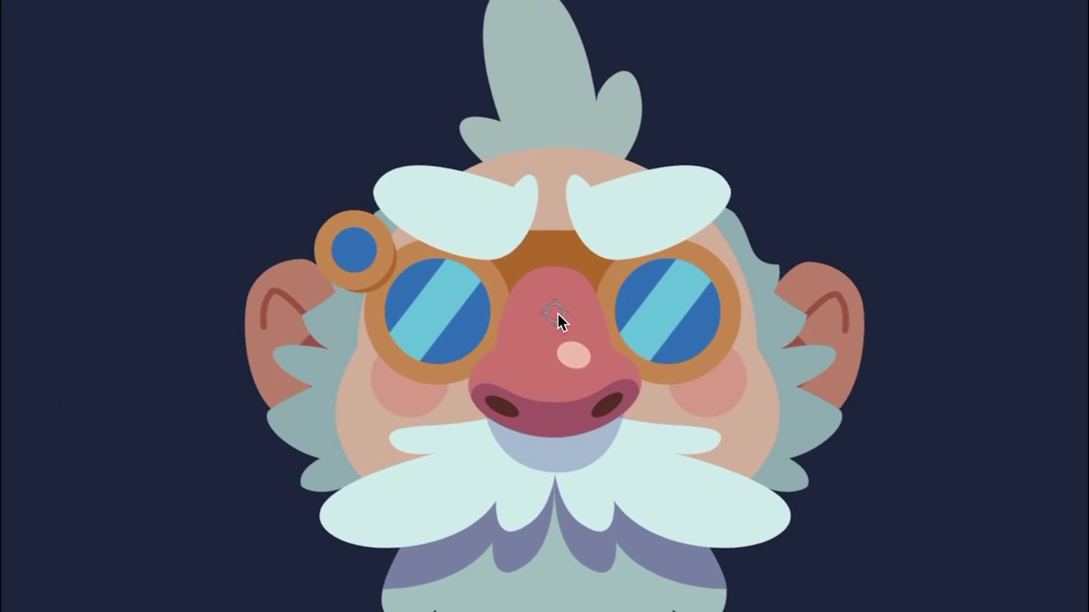
Move controlFront around the face to test the small lens ellipse, and return it to position 0, -136
drag(558, 321, 664, 332)
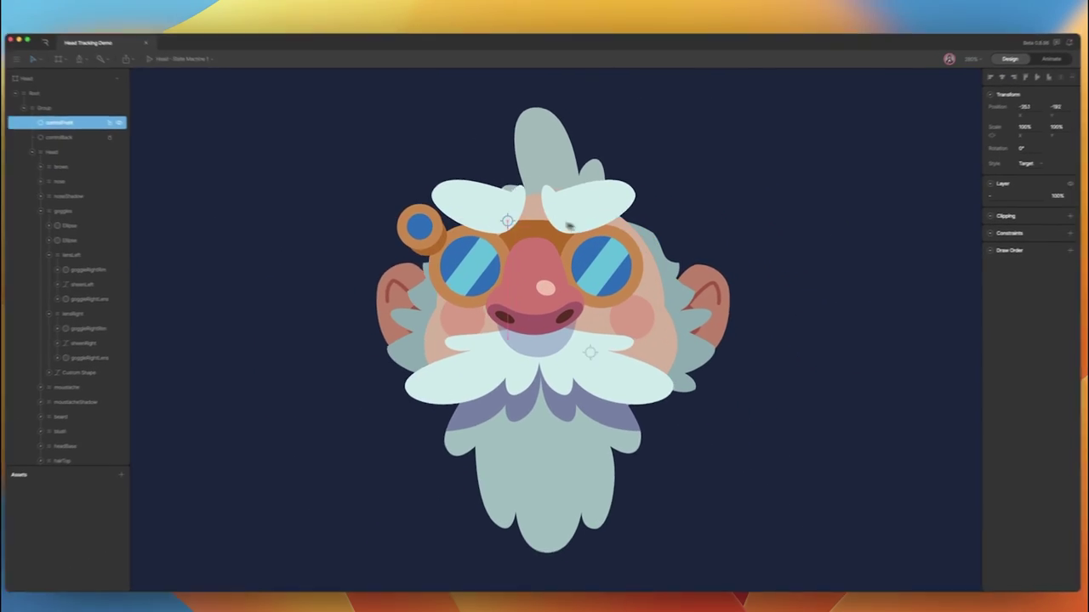
drag(508, 221, 550, 291)
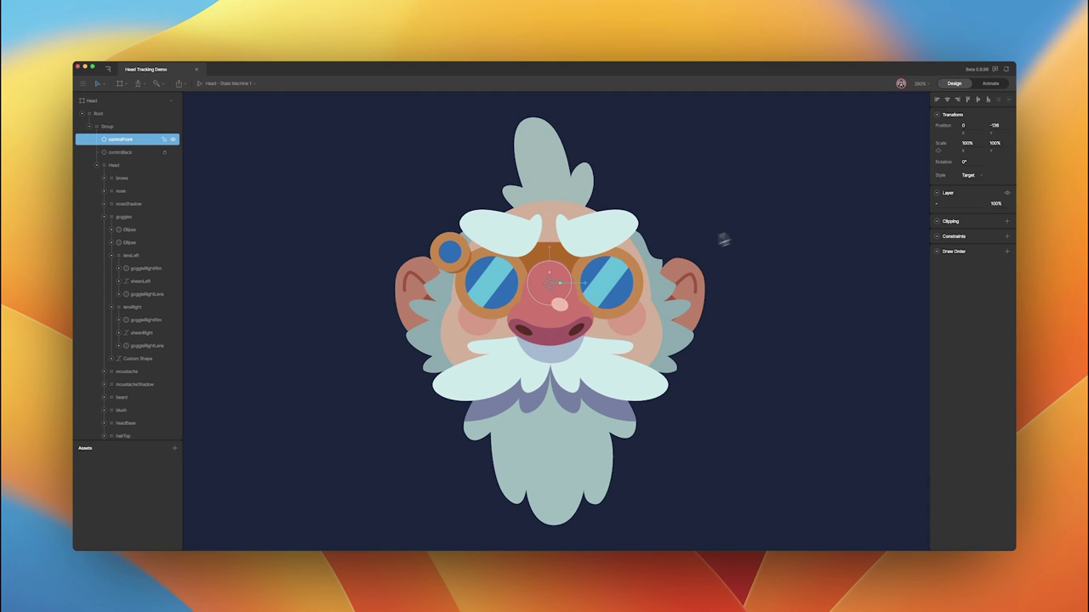
key(super+minus)
click(813, 182)
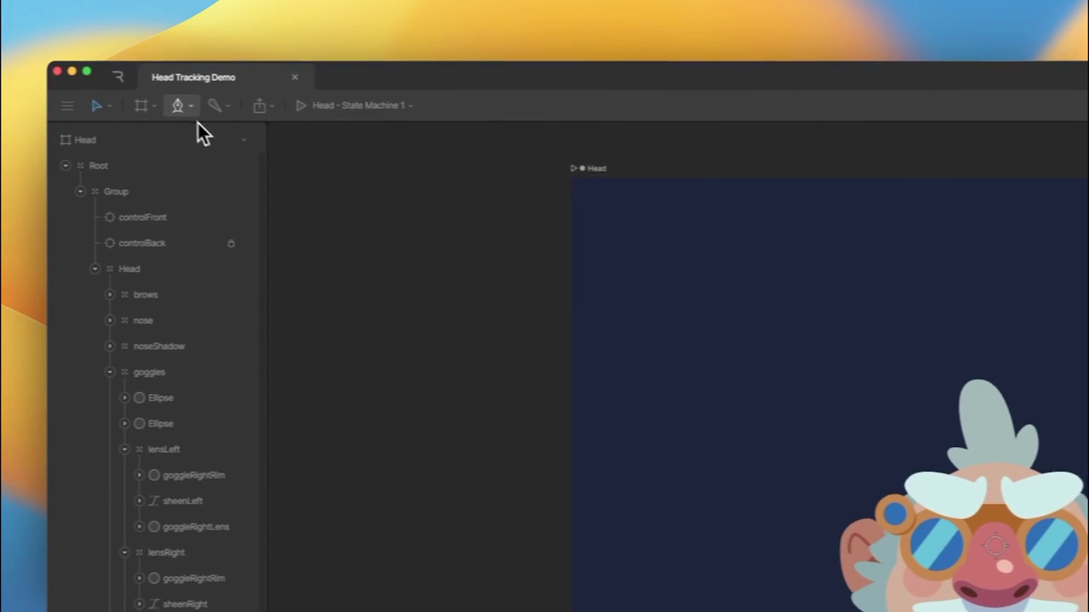
Draw a rectangle about 530 by 501 covering the whole head and rename it hit
click(213, 111)
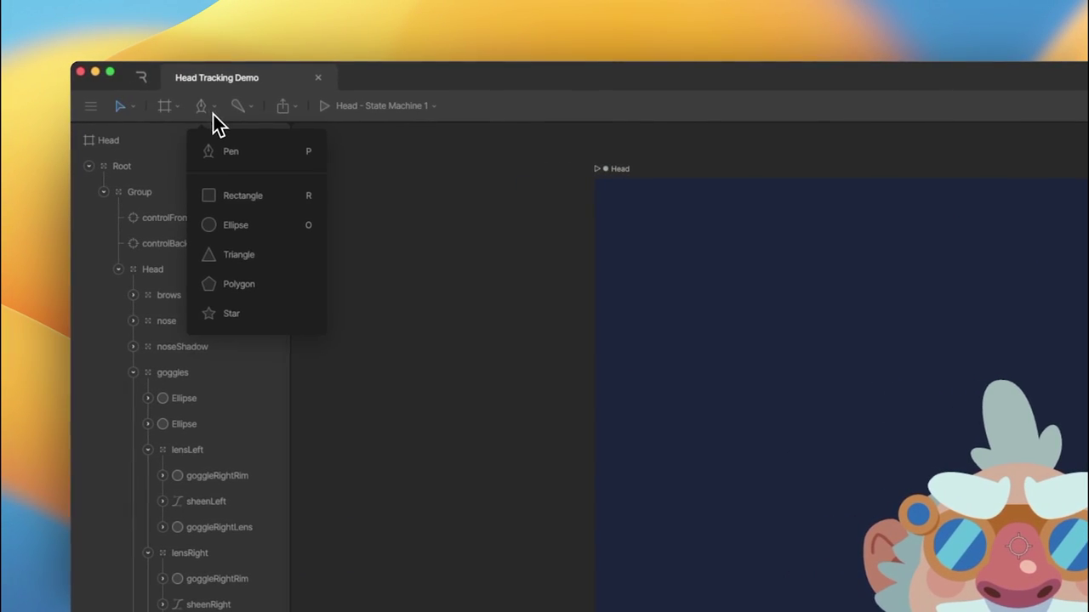
click(232, 194)
drag(749, 341, 1023, 611)
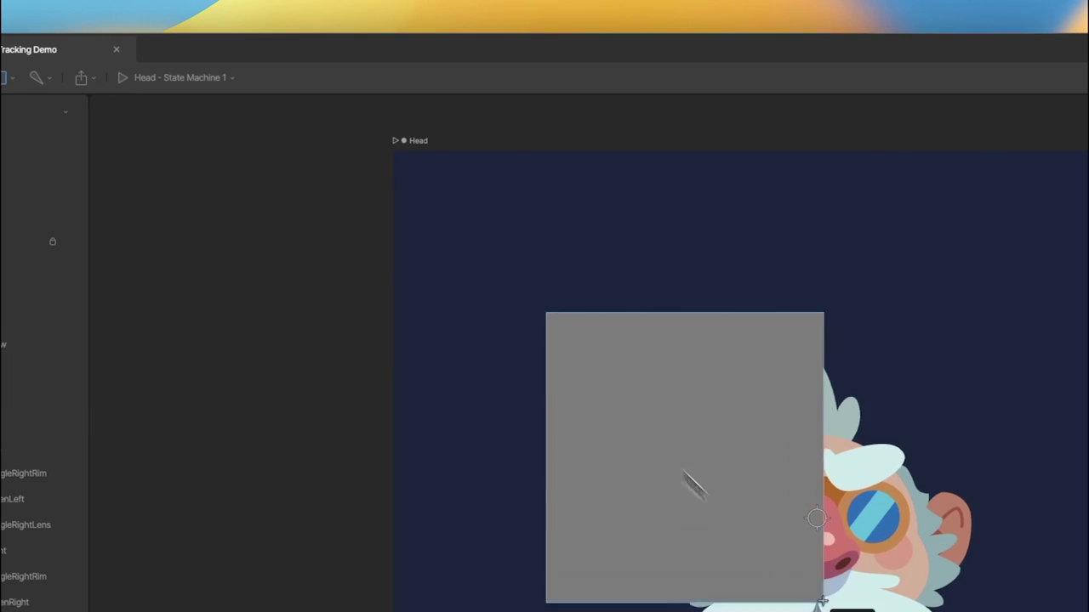
drag(821, 602, 1088, 611)
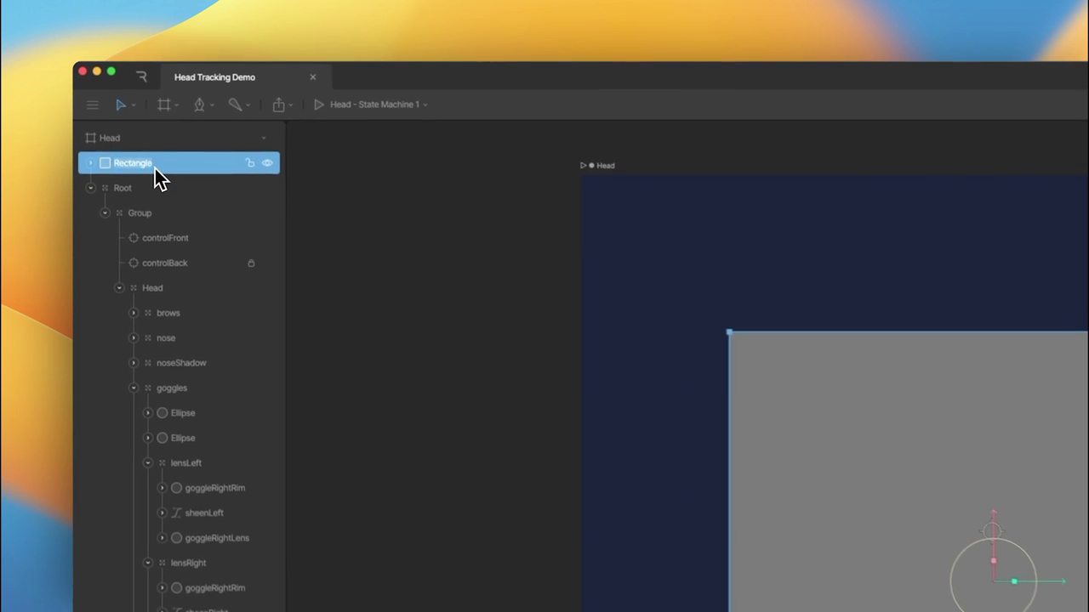
text(hit)
key(Return)
Move the hit rectangle into the Group above controlFront and hide its fill
drag(158, 171, 199, 238)
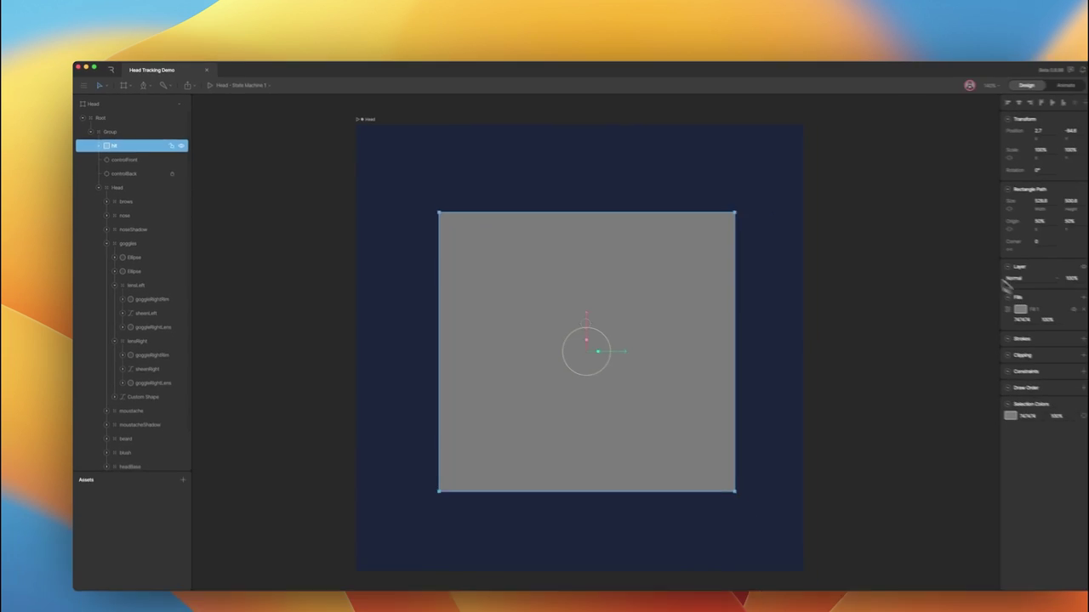
click(1004, 294)
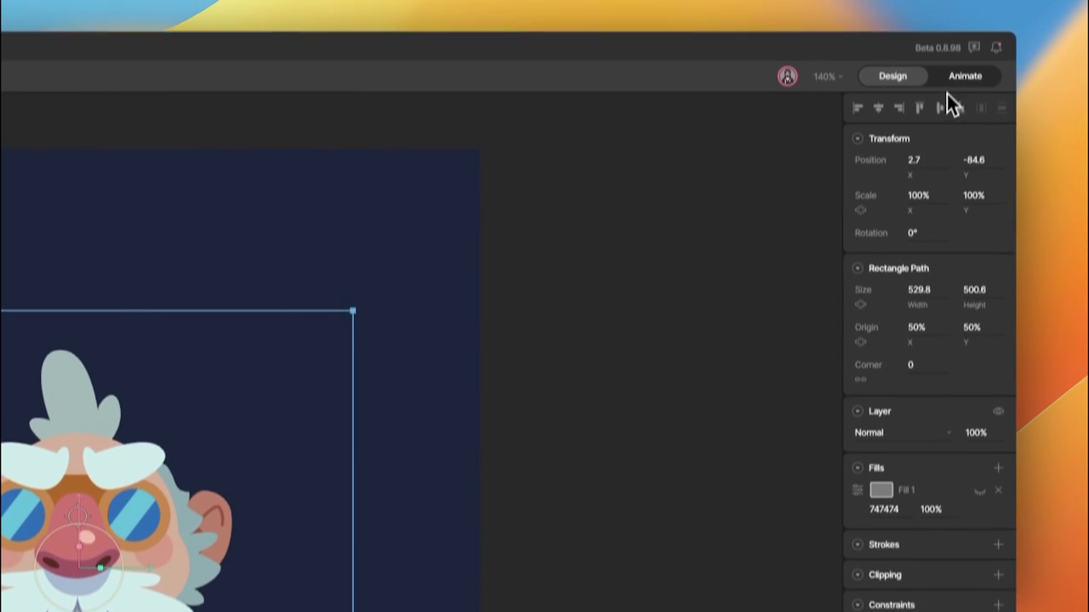
Switch to animating State Machine 1 and add a Pointer Move listener to the hit rectangle
click(955, 80)
drag(553, 509, 557, 432)
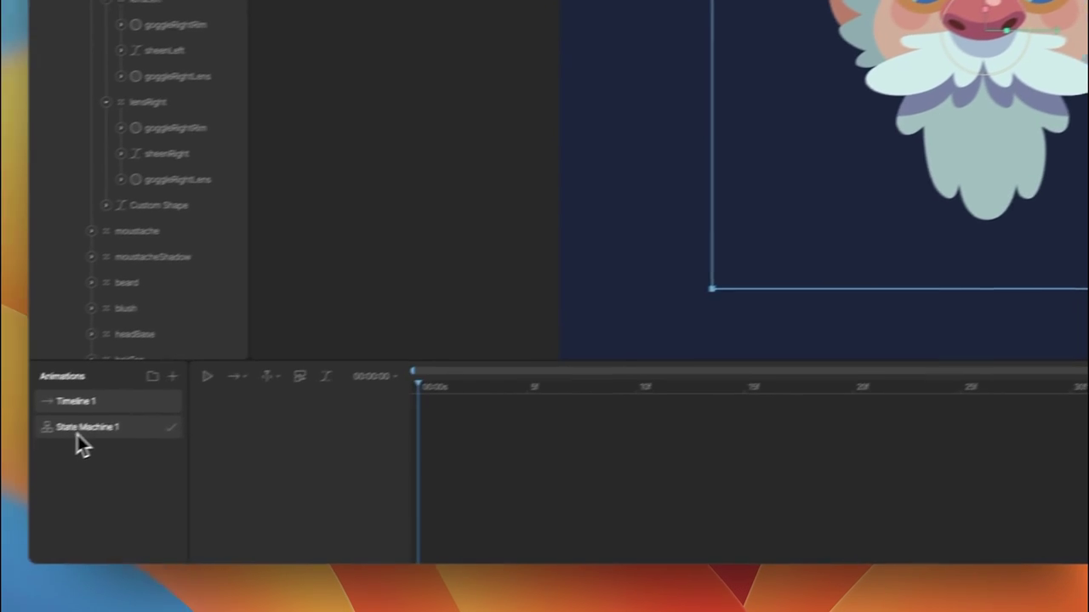
click(81, 429)
click(279, 380)
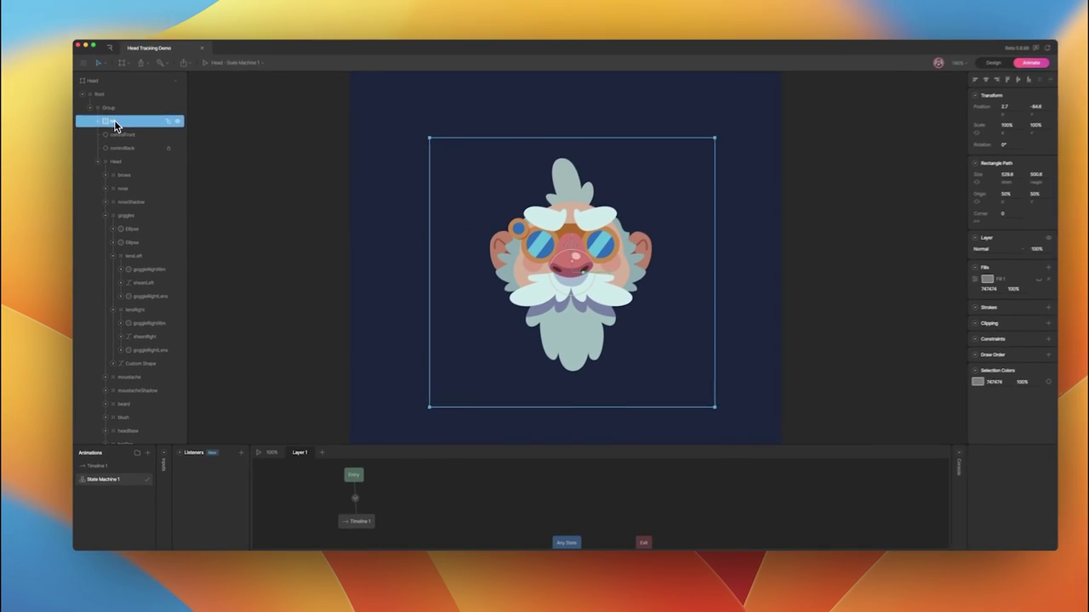
click(235, 458)
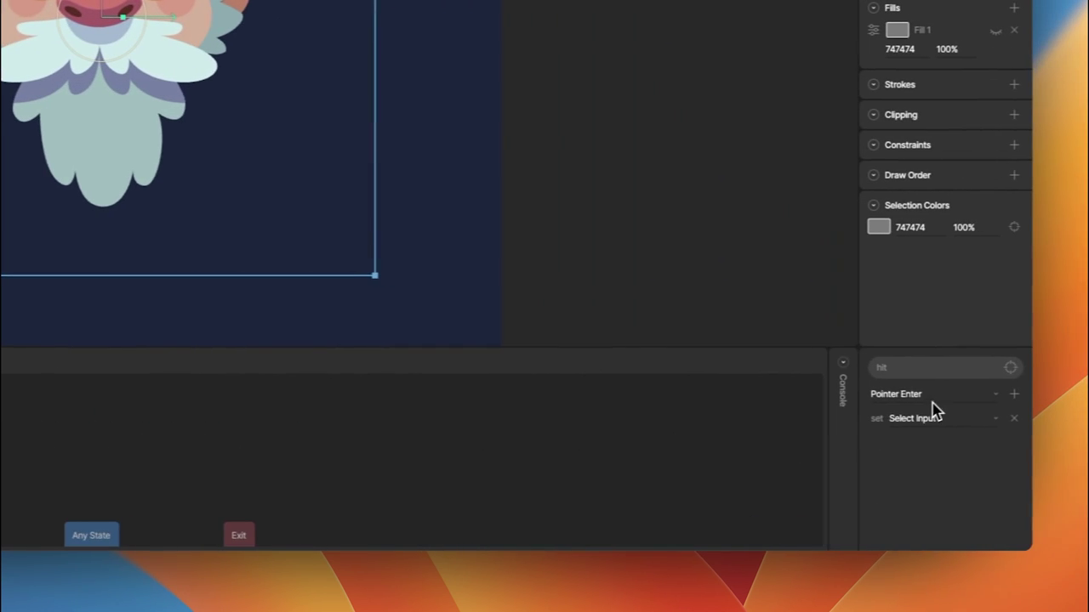
click(932, 397)
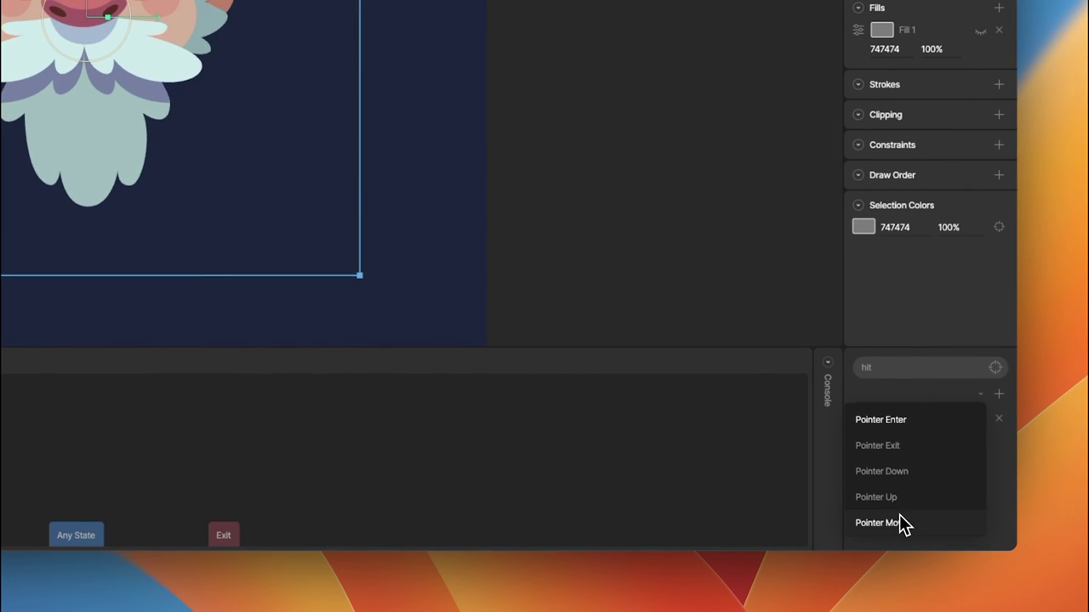
click(914, 517)
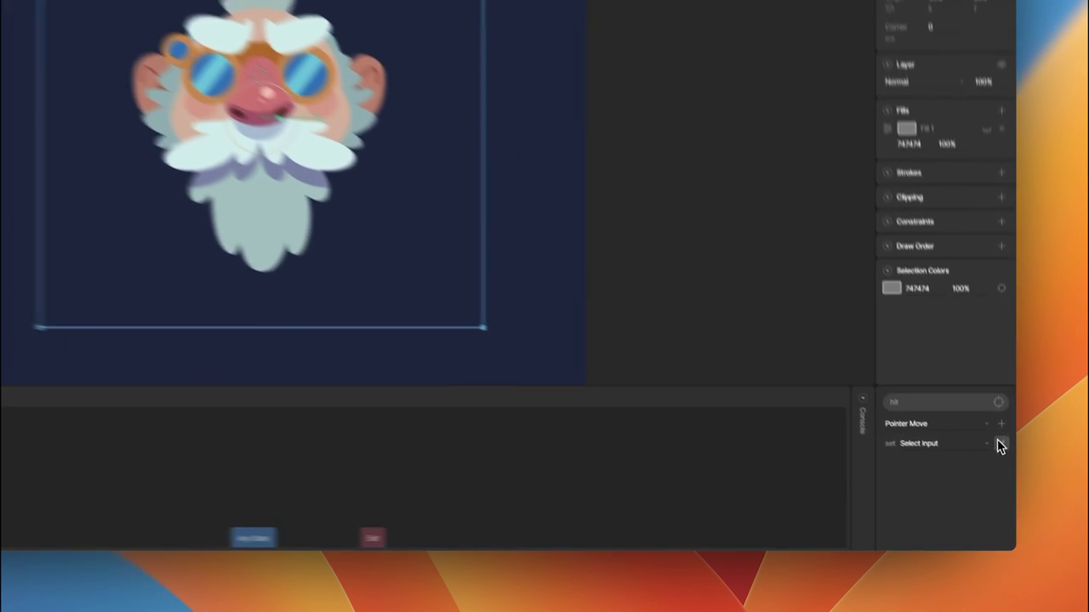
Replace the listener's input action with an align-target action on controlFront and play the state machine to test it
click(1007, 473)
click(974, 508)
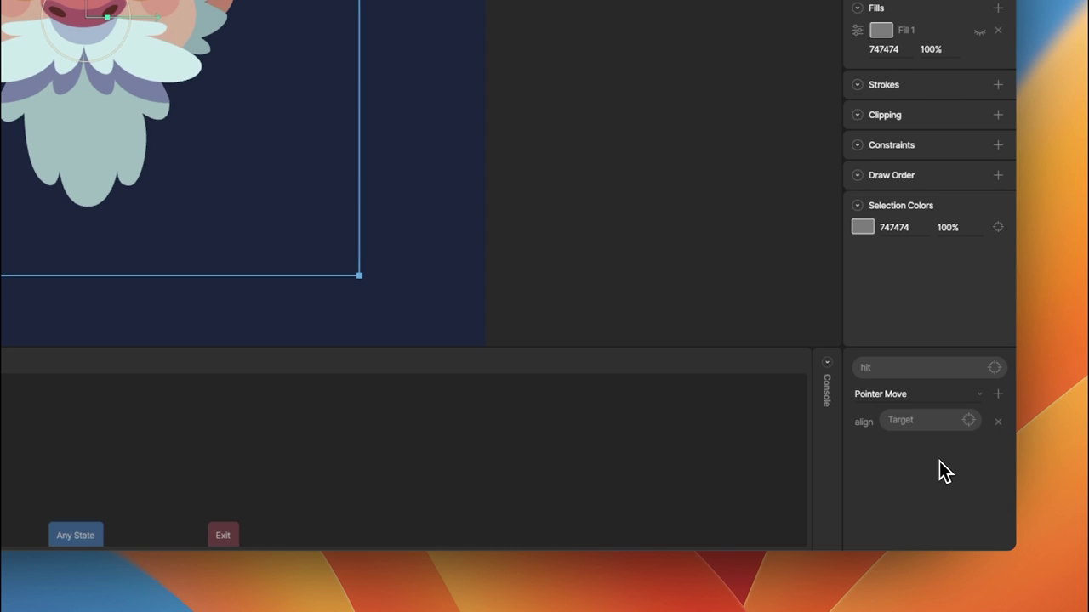
click(969, 421)
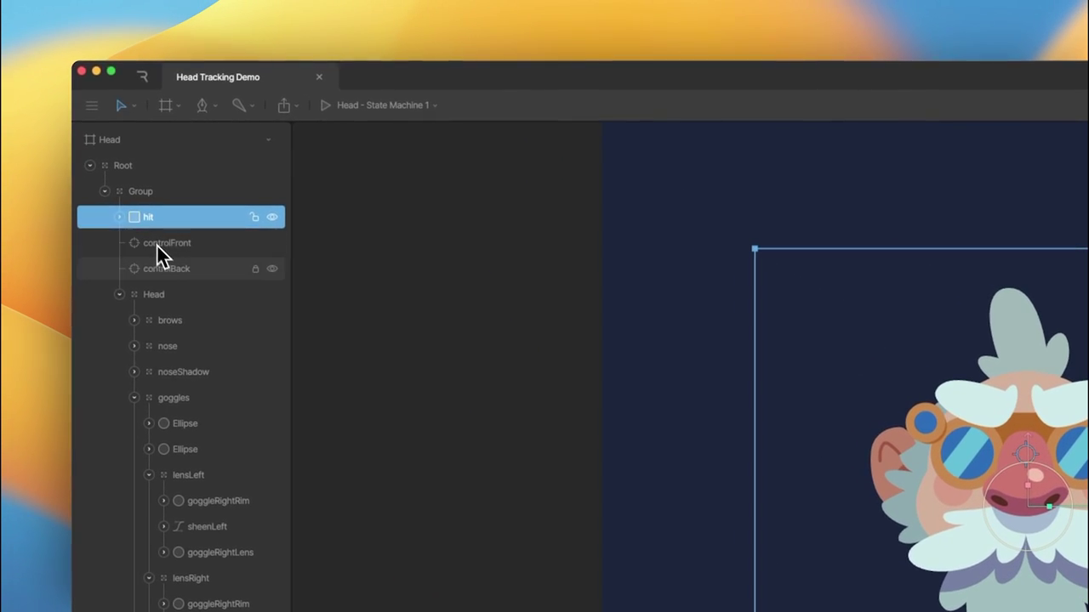
click(19, 172)
click(428, 385)
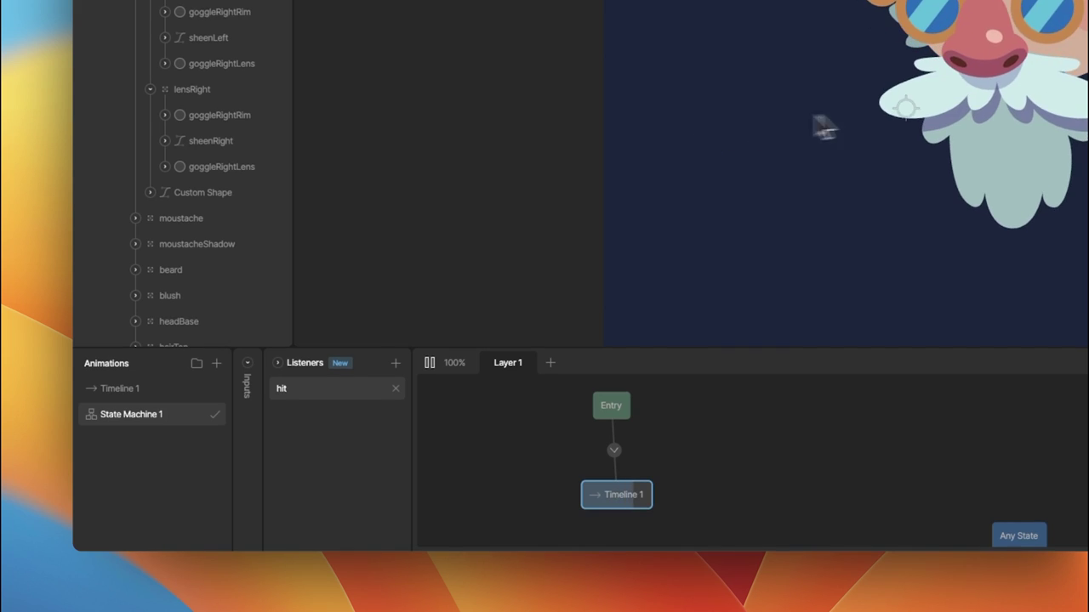
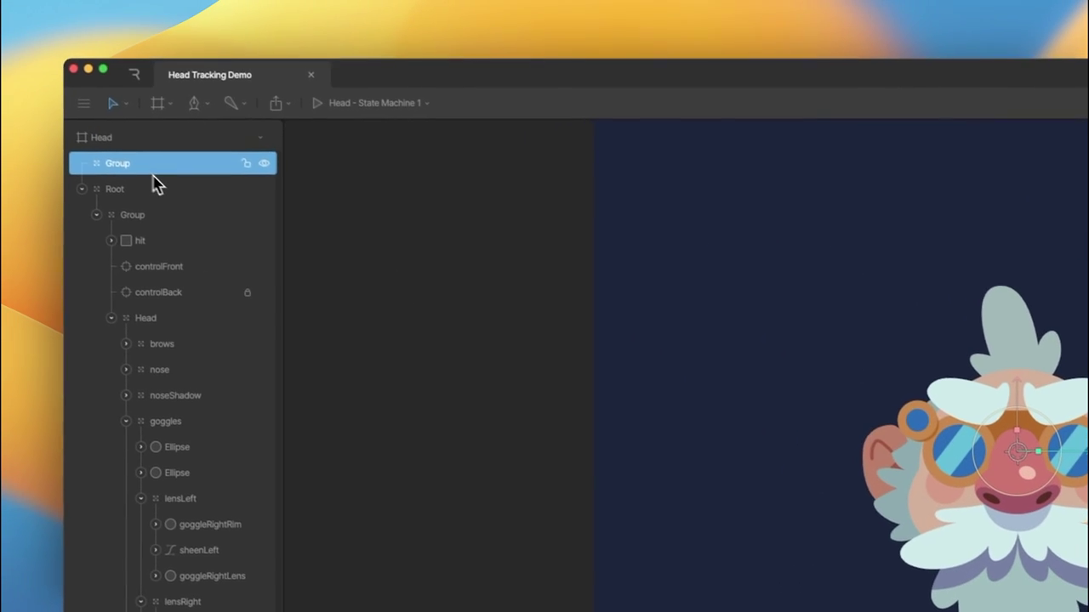
Rename the new top-level group cursor and place it between hit and controlFront in Group, shown in the Target style
double_click(152, 174)
text(cursor)
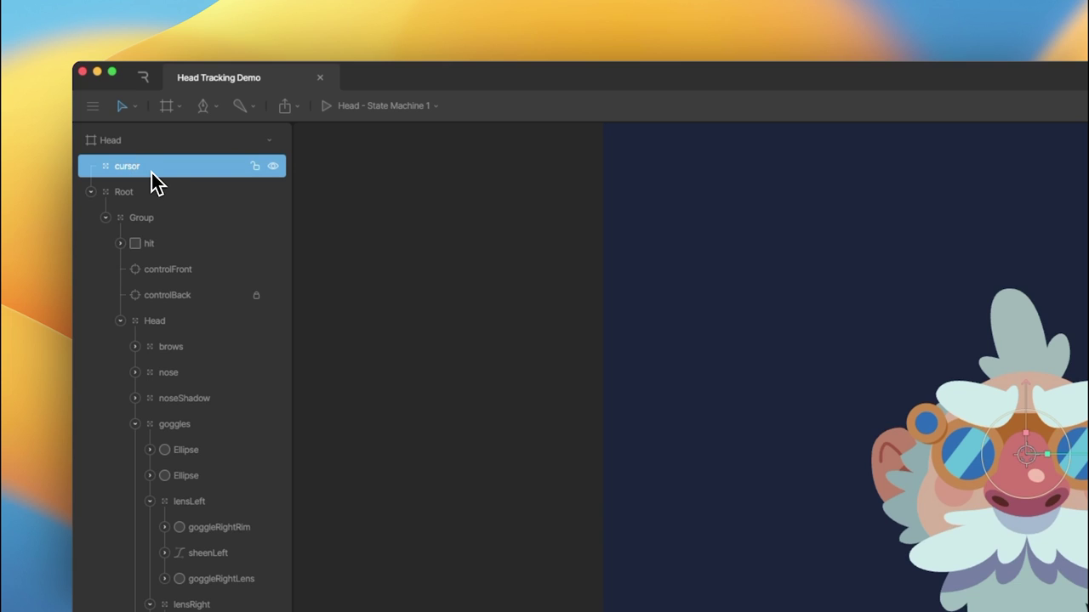
drag(176, 213, 178, 223)
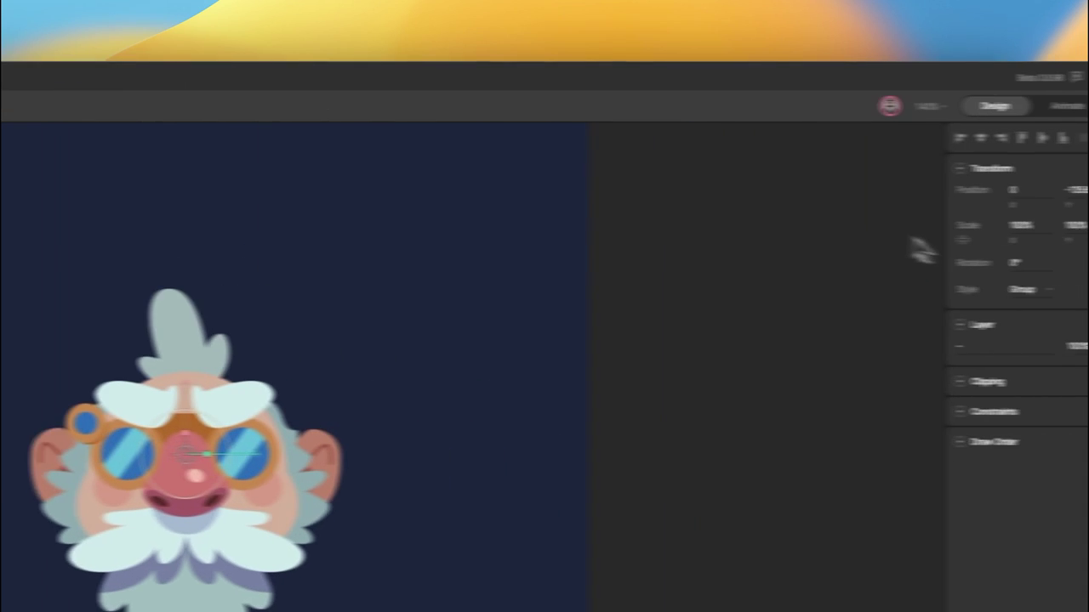
click(931, 290)
click(930, 314)
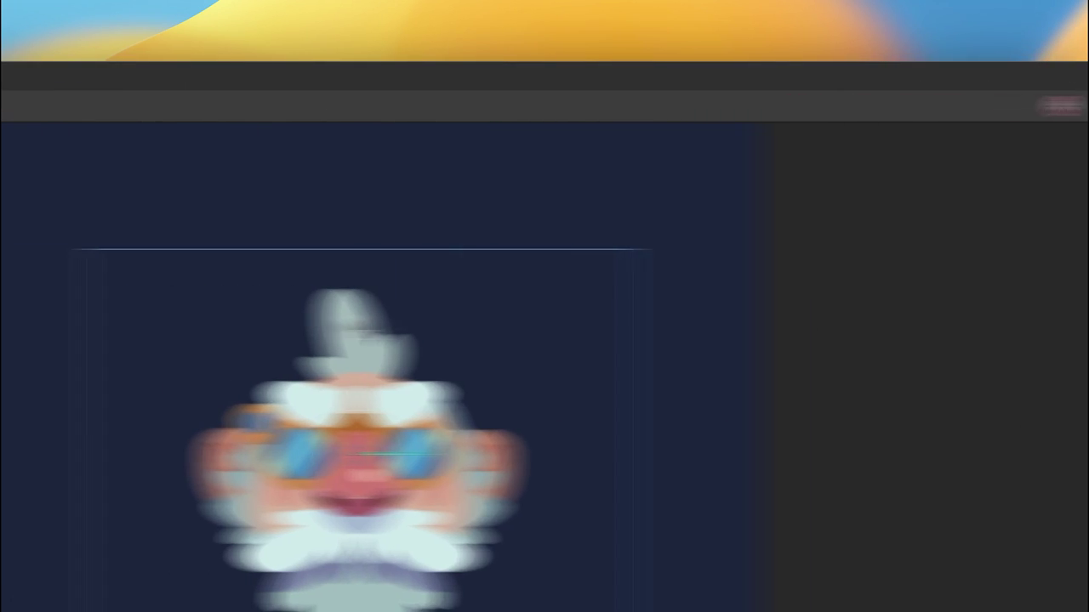
Add a Translation constraint to controlFront with cursor as its target and set its strength to 50%
click(196, 270)
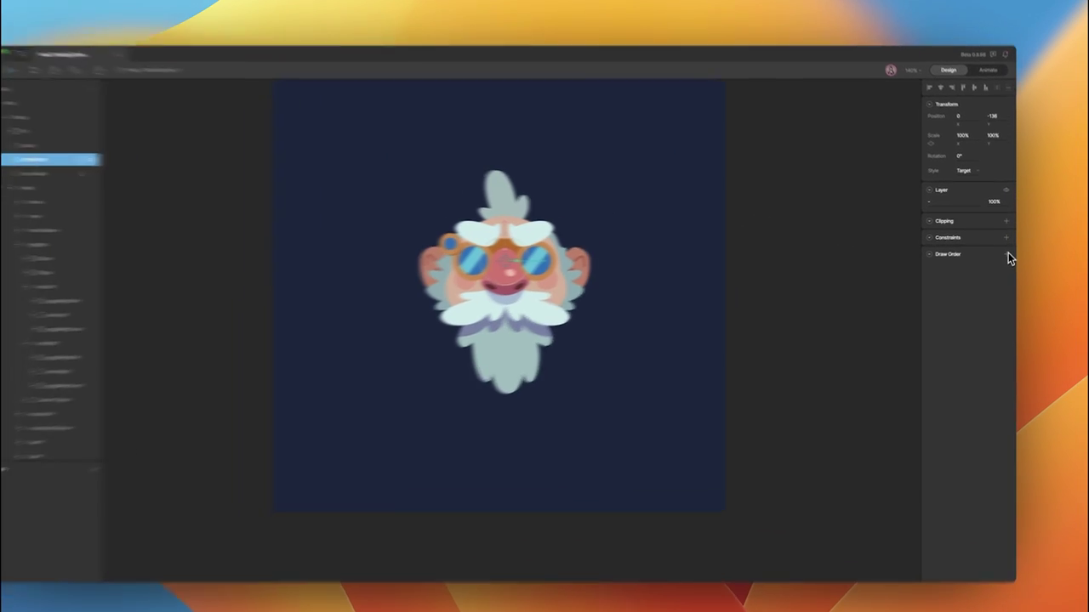
click(1008, 236)
click(964, 284)
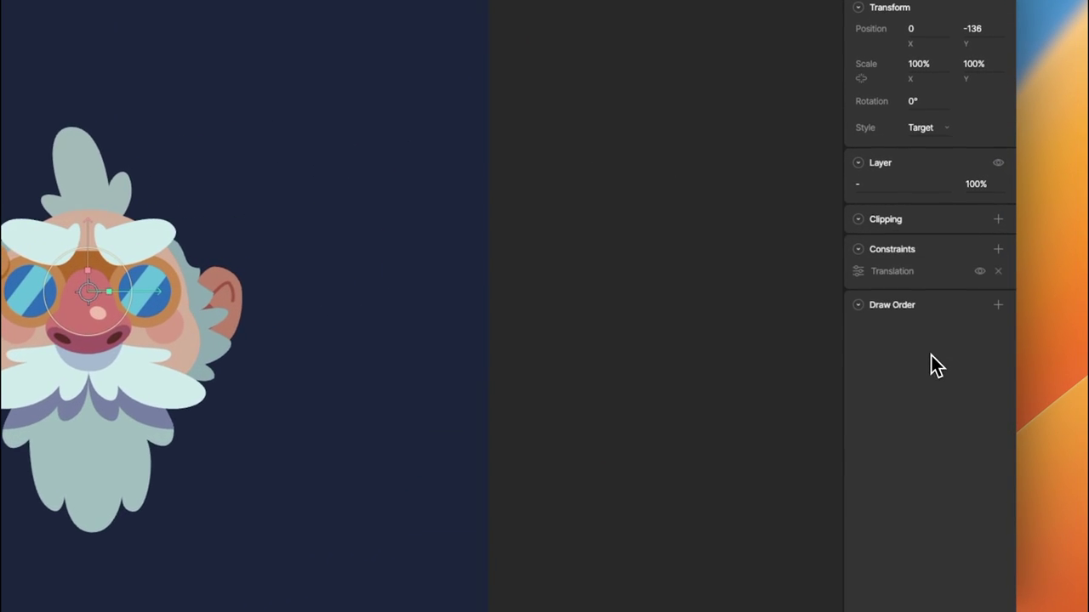
click(938, 247)
click(812, 357)
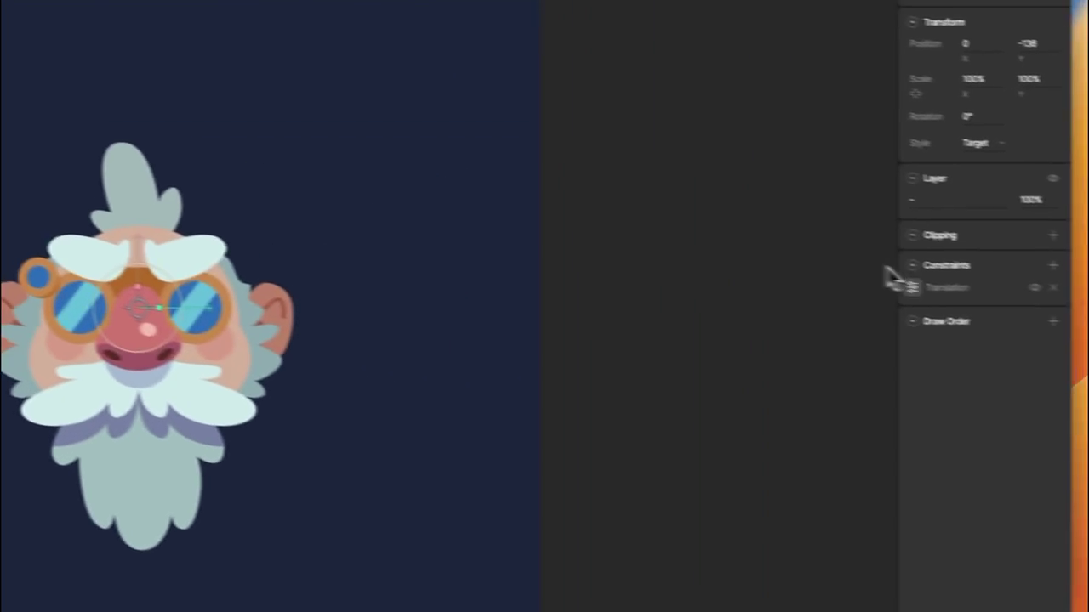
click(857, 280)
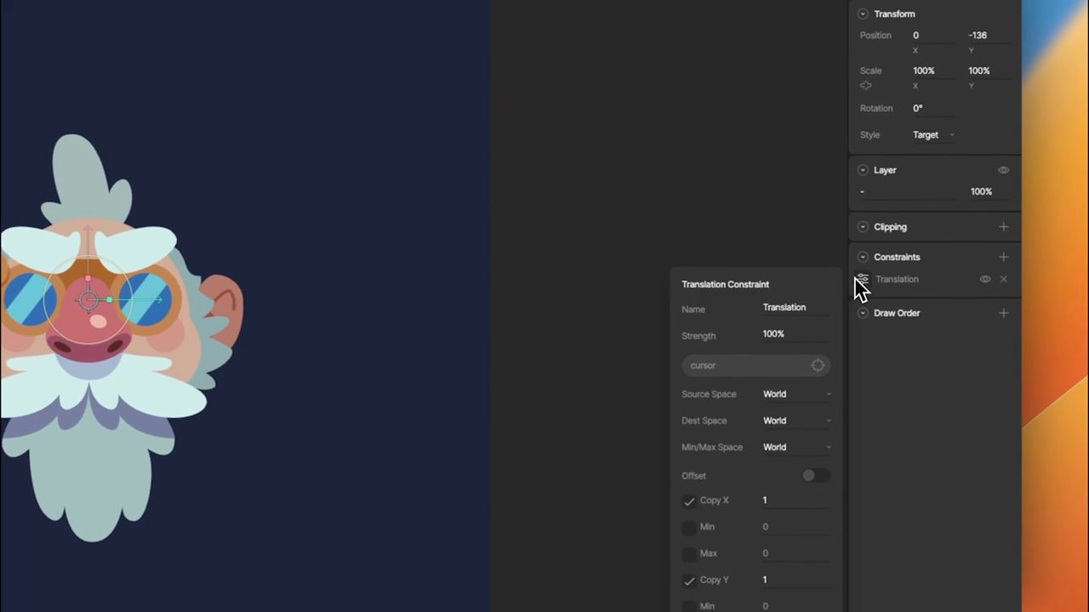
text(50)
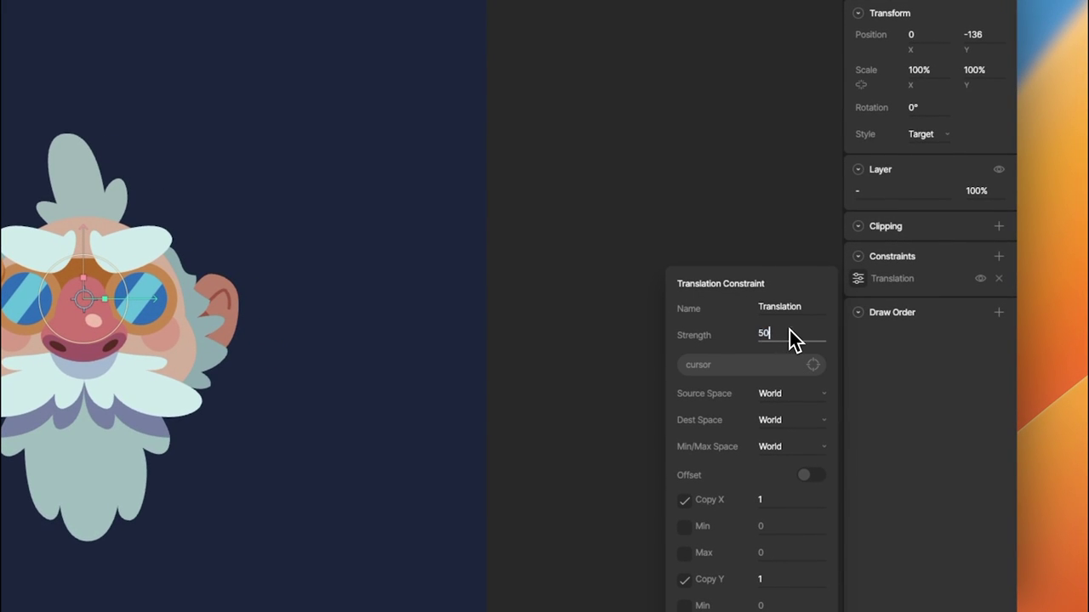
key(Return)
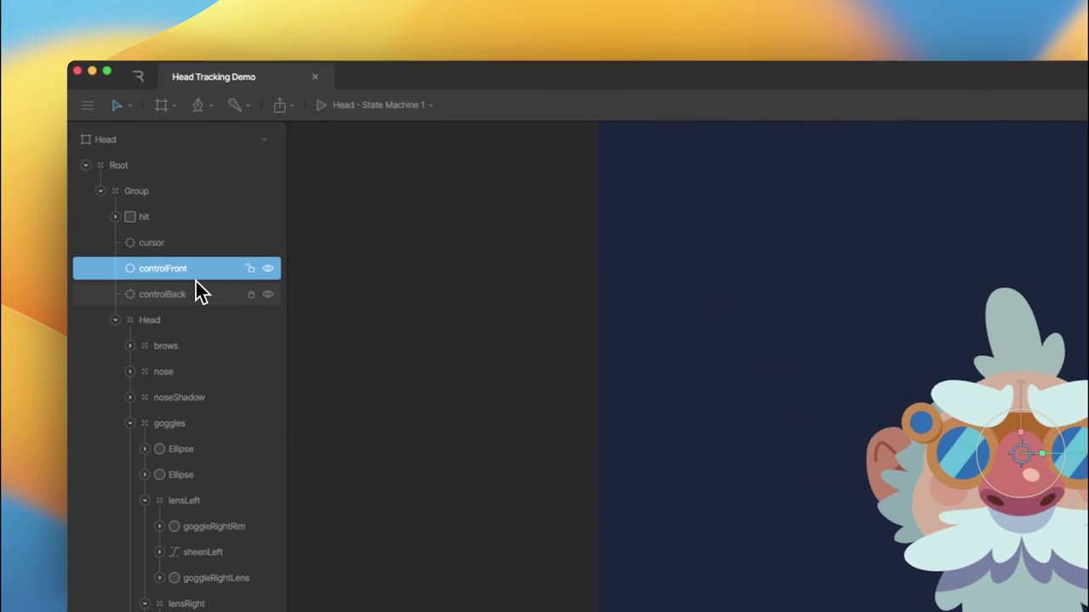
Make controlFront and controlBack locked, Group-style objects, and move cursor around the nose to test the head movement
shift+click(154, 286)
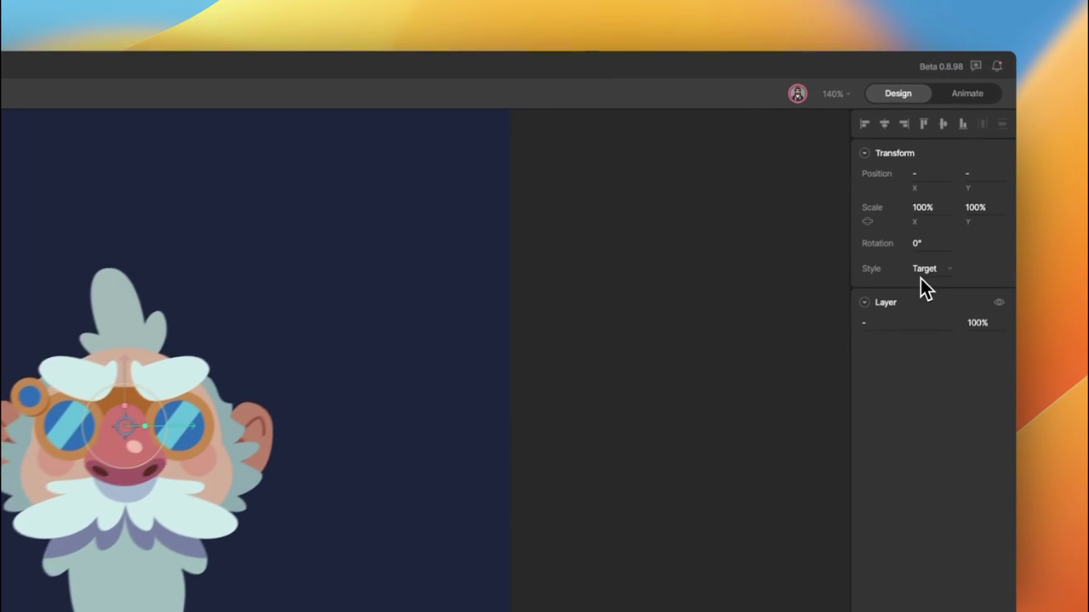
click(970, 175)
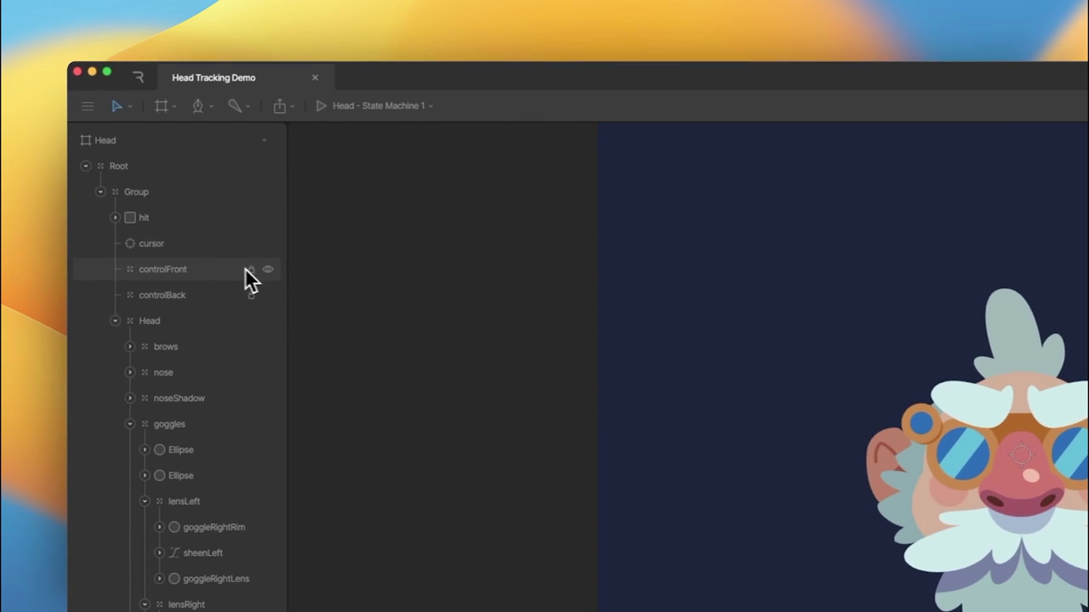
click(160, 248)
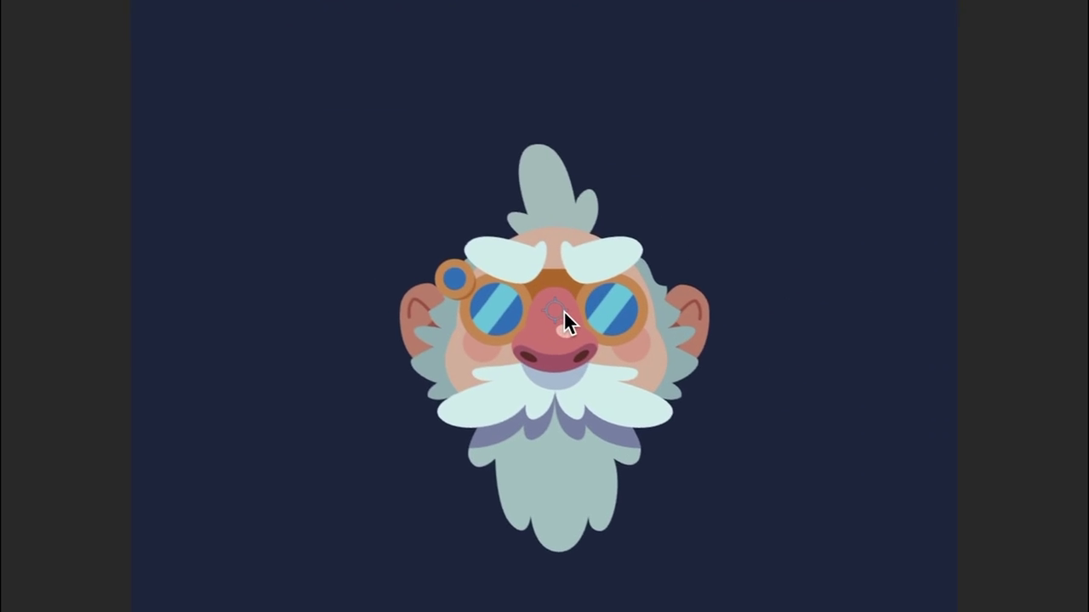
drag(526, 334, 537, 300)
Change the hit listener's align target to cursor in State Machine 1 and play it to test the head tracking
click(1007, 78)
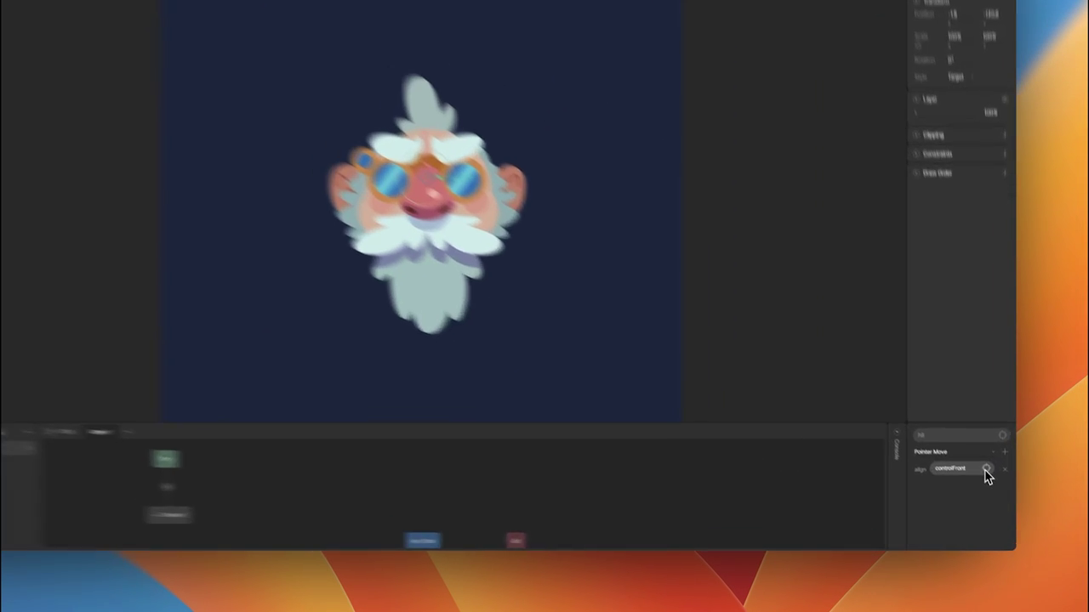
click(987, 470)
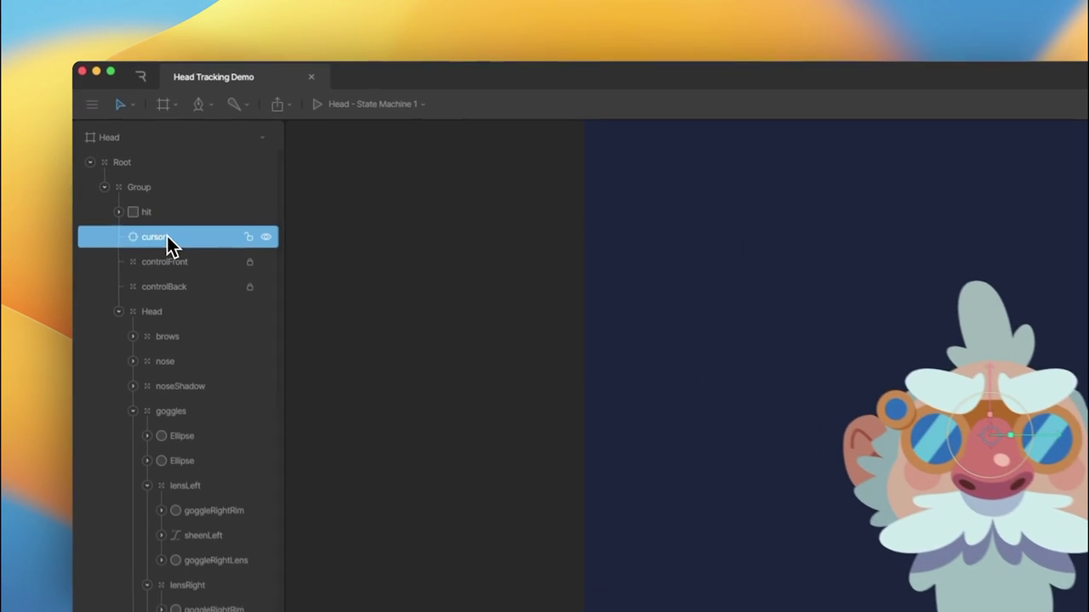
click(167, 242)
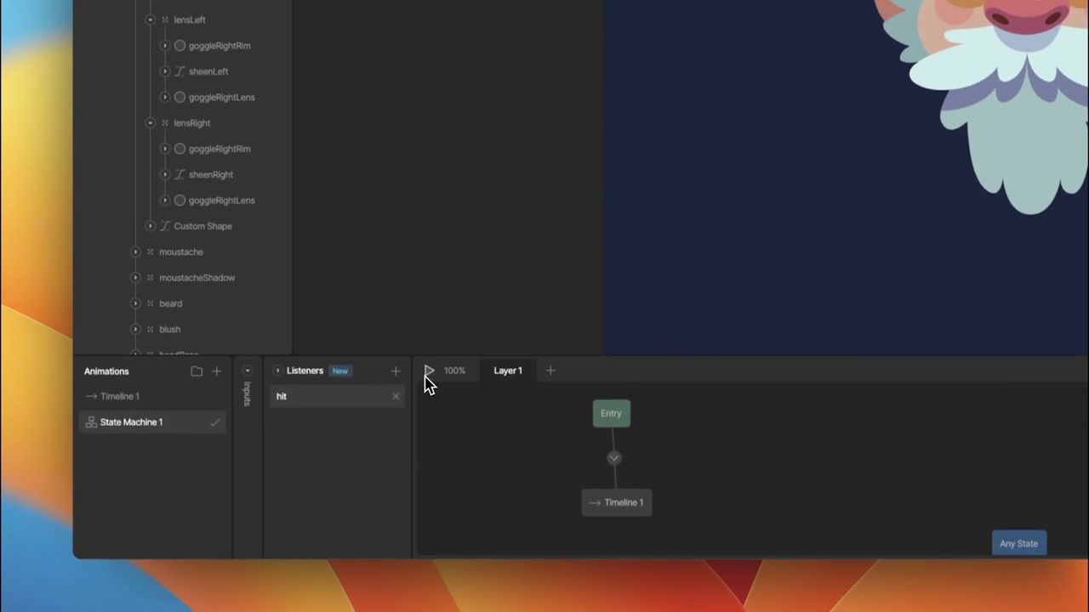
click(428, 364)
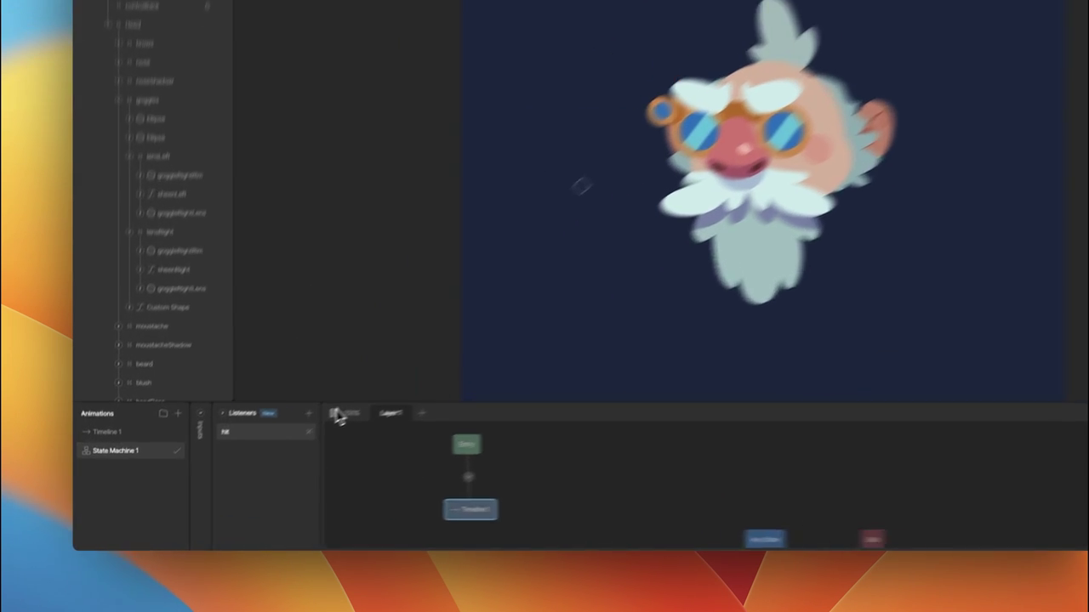
click(251, 457)
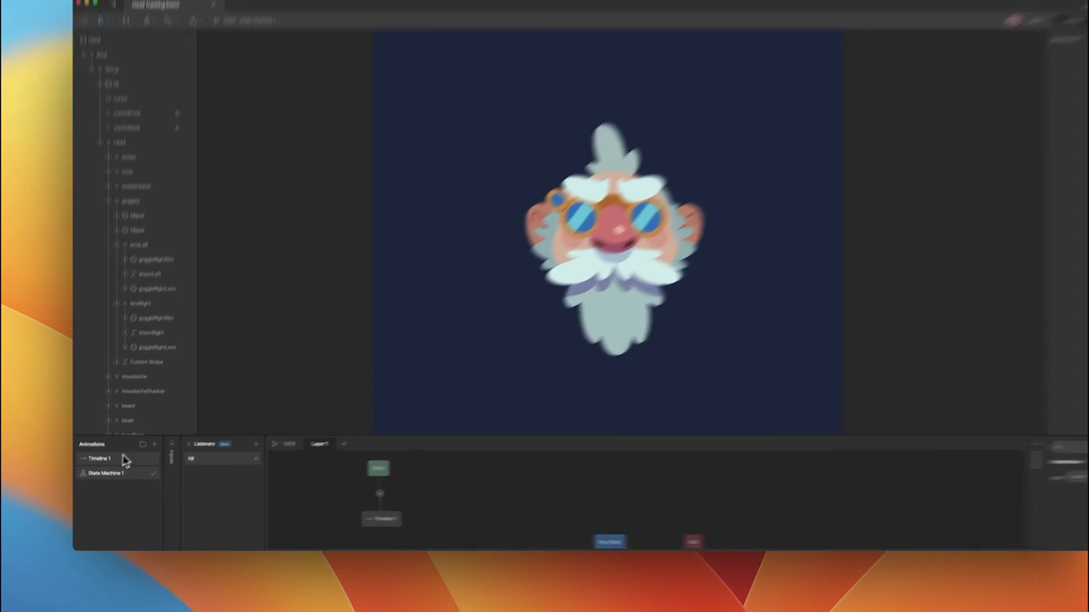
Rename the Timeline 1 animation as strength0
click(109, 470)
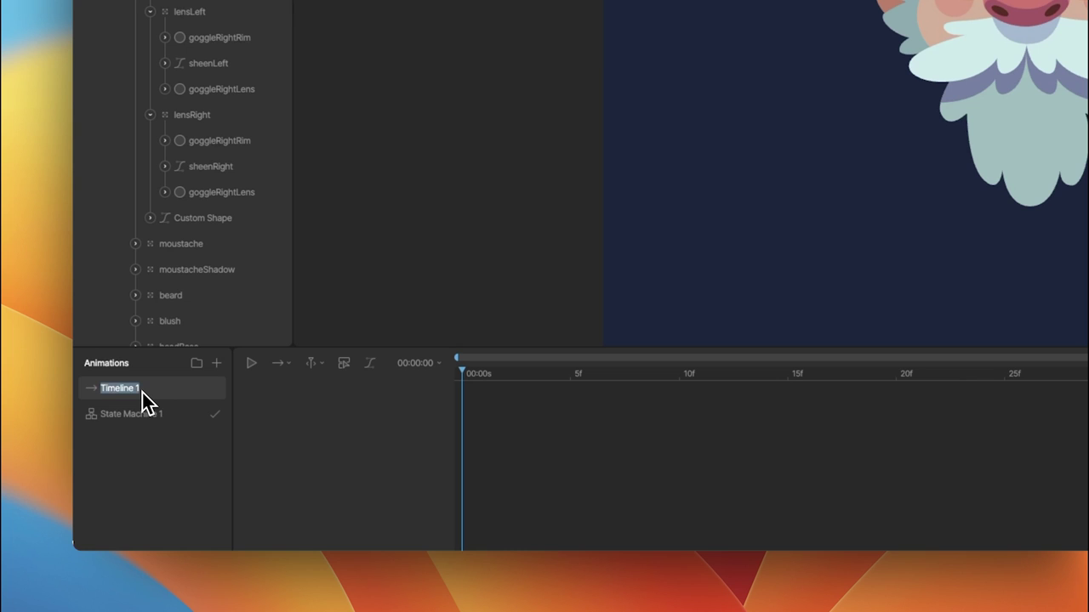
text(idl)
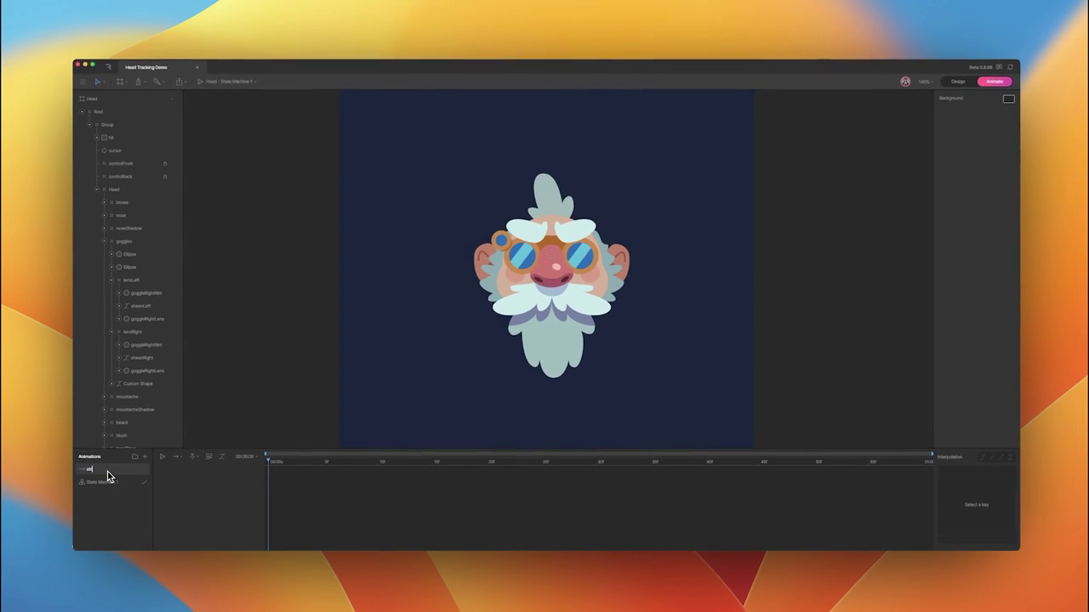
text(rength)
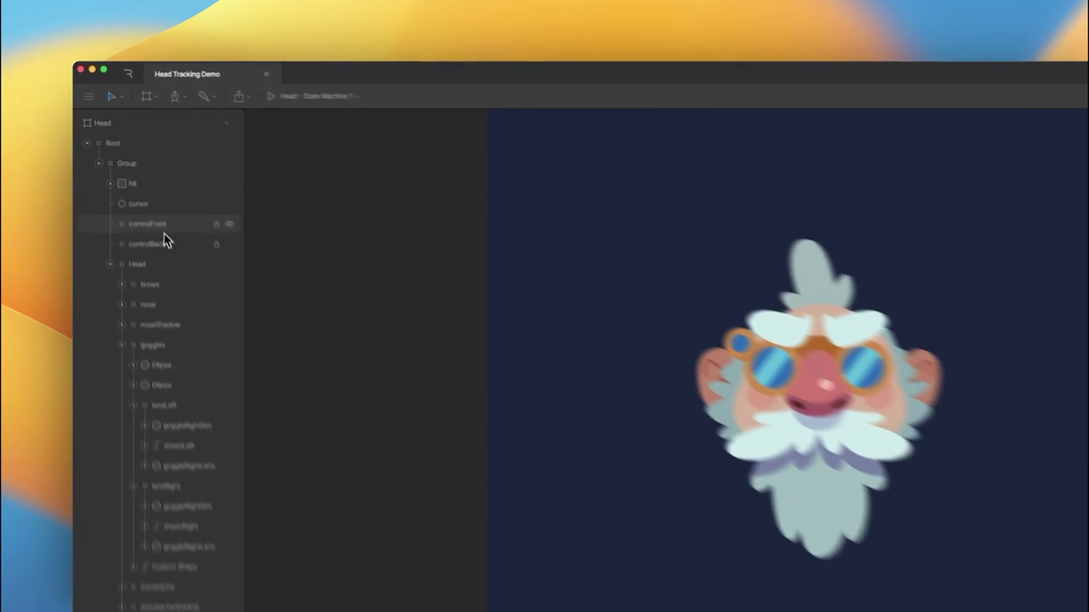
Key the strength of controlFront's Translation constraint at 0% at the start of the strength0 timeline
click(125, 165)
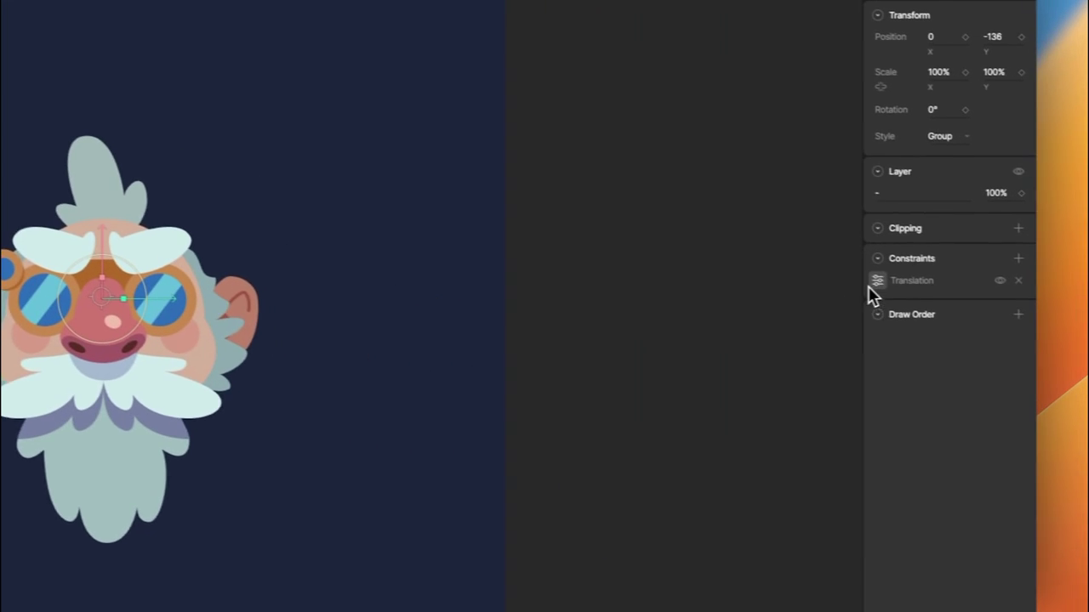
click(857, 279)
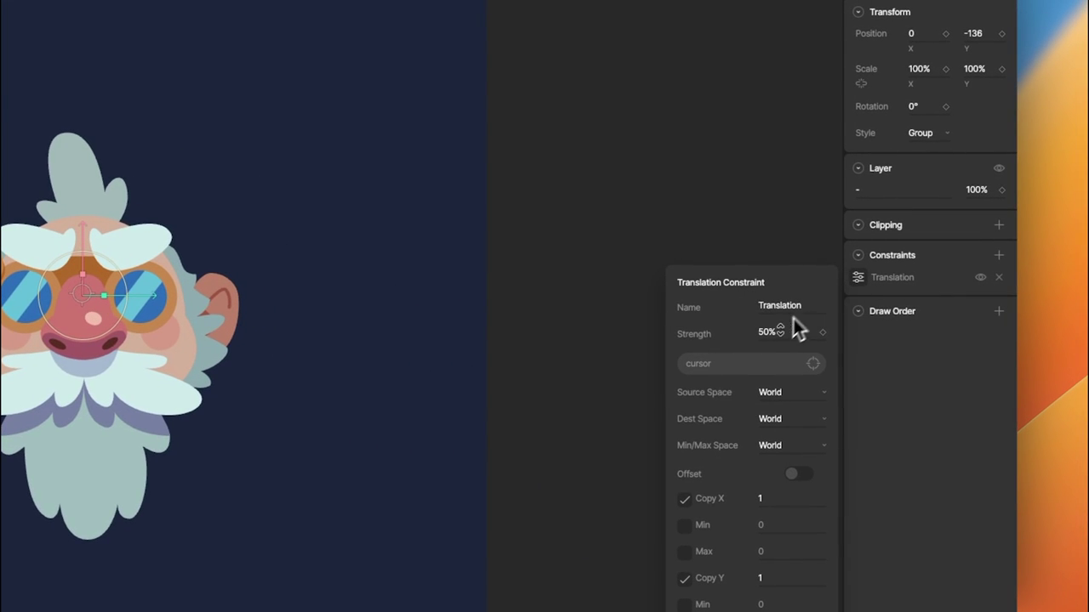
text(0)
key(Return)
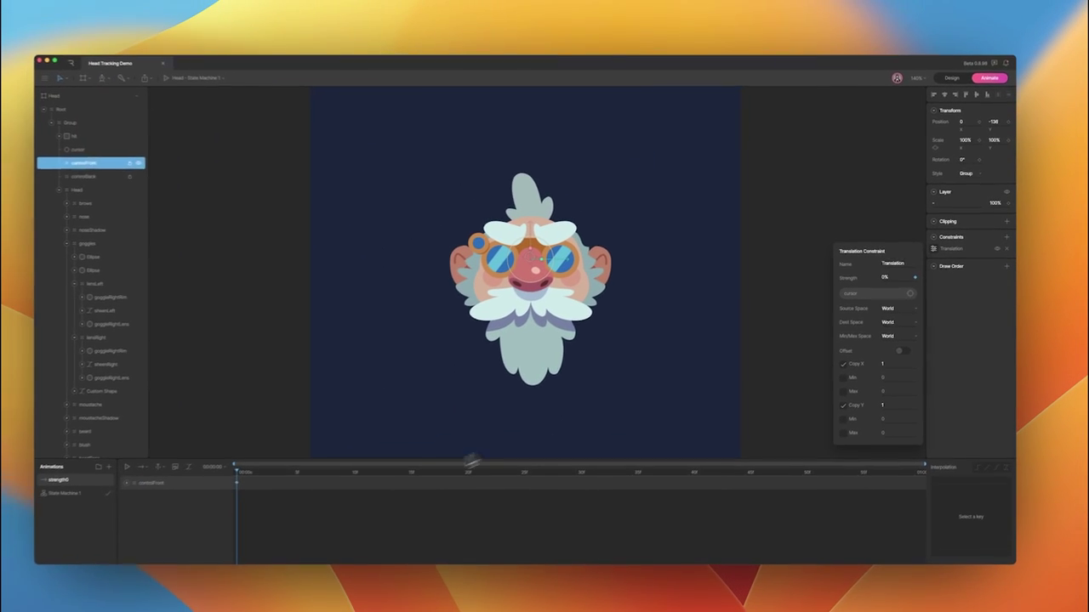
Duplicate the strength0 animation and rename the copy strength
right_click(57, 480)
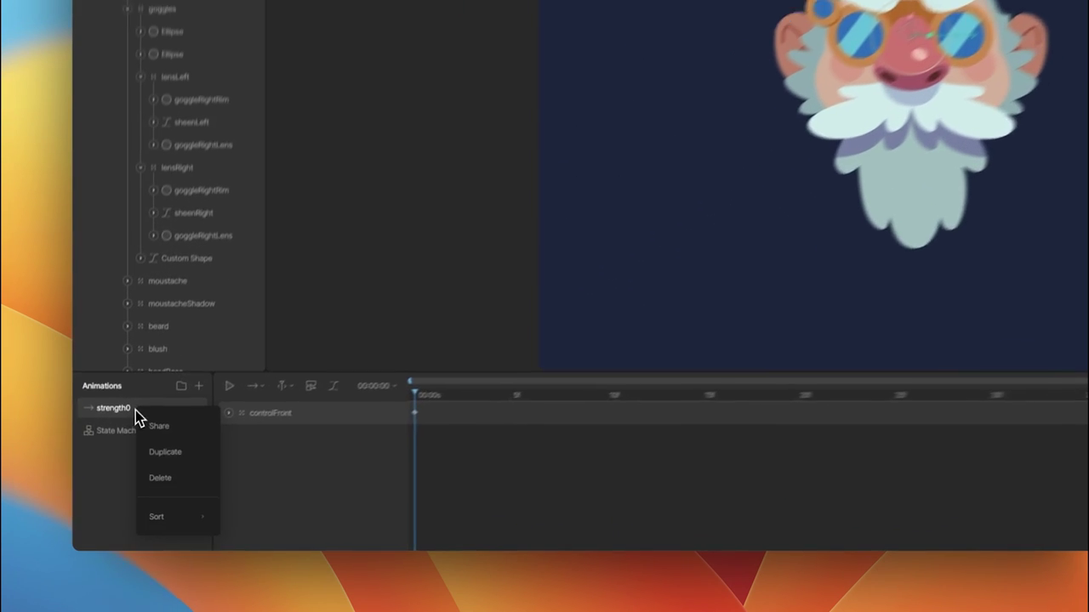
click(174, 417)
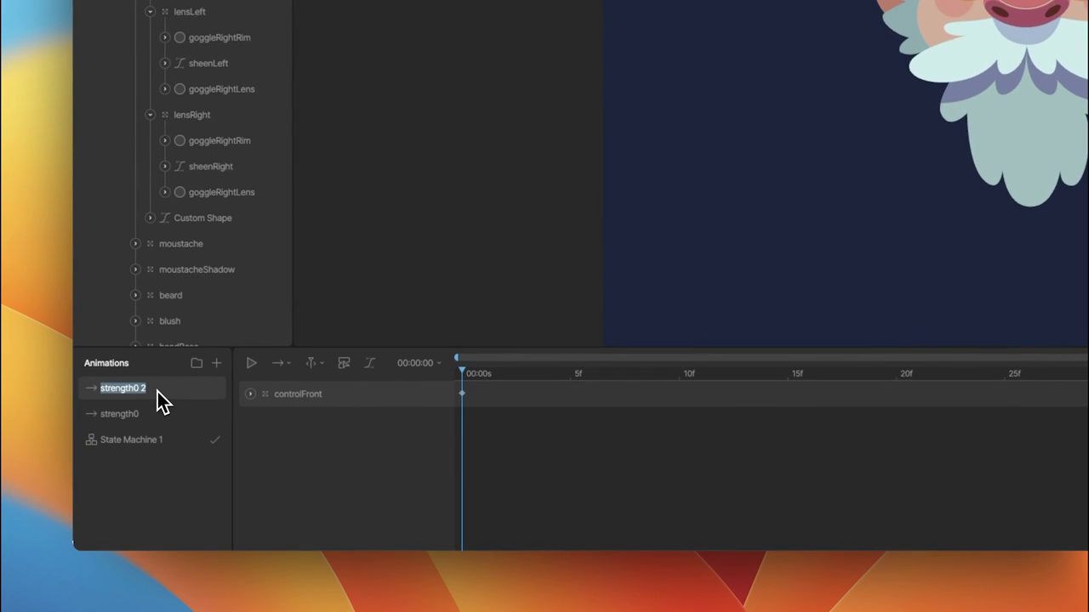
text(strength)
key(Return)
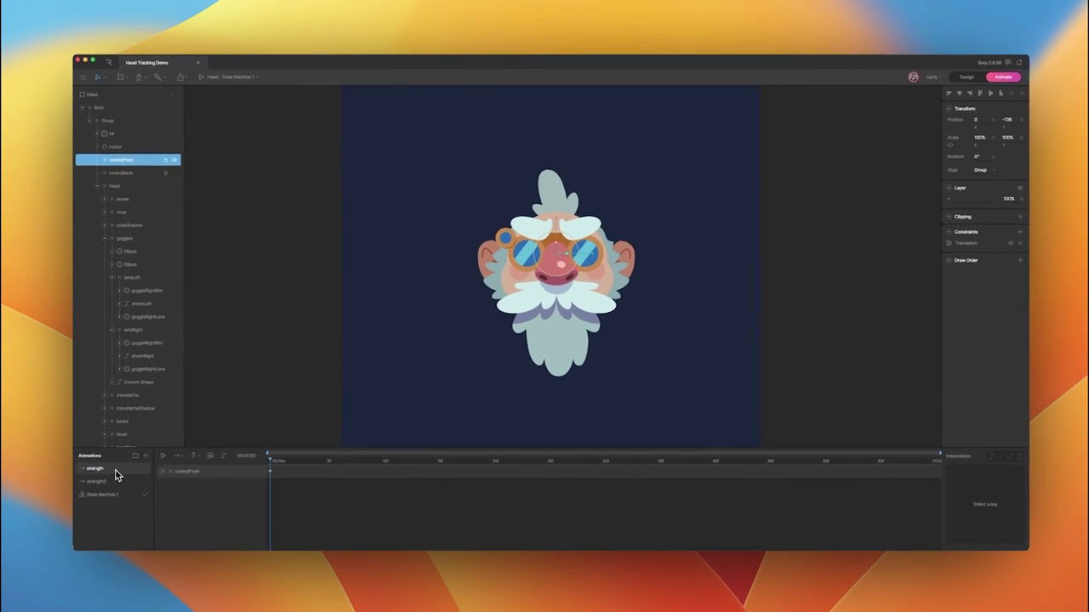
Finish renaming the duplicated animation as strength50 and key the strength of controlFront's Translation constraint at 50%
text(50)
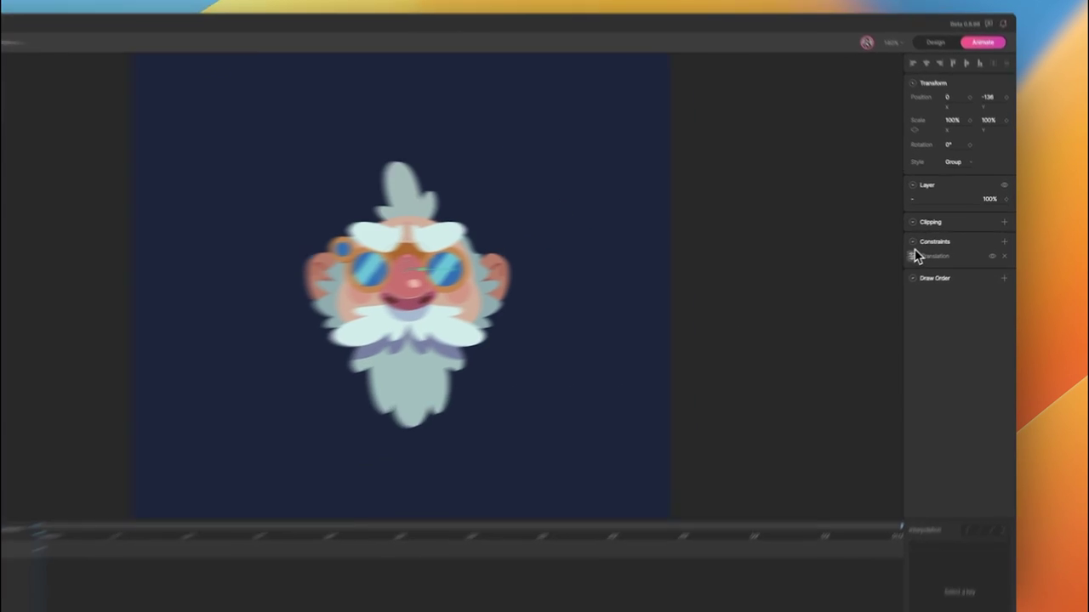
click(939, 247)
click(894, 275)
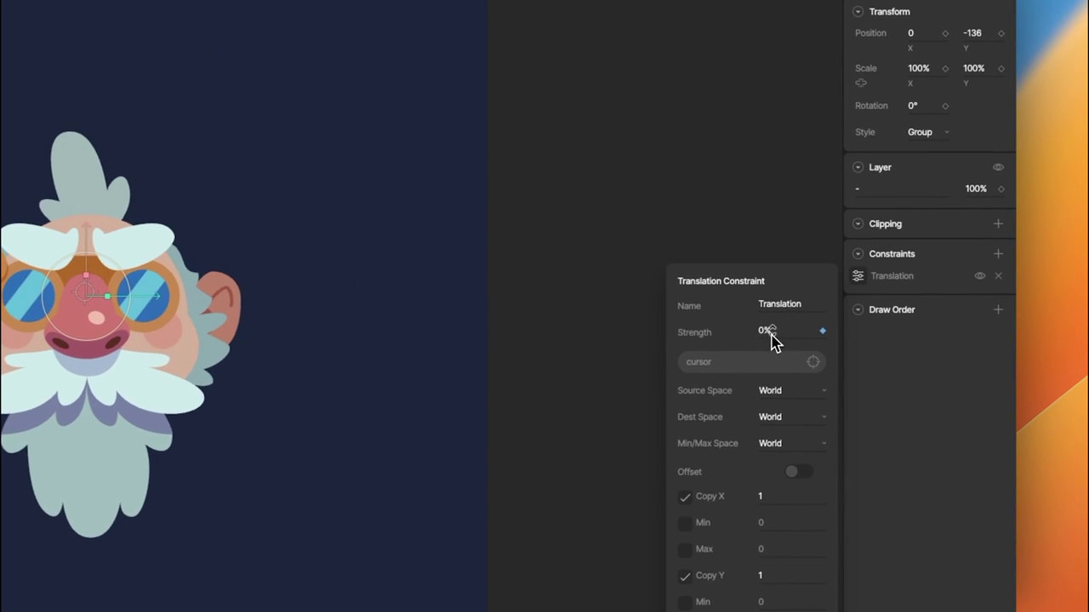
text(050)
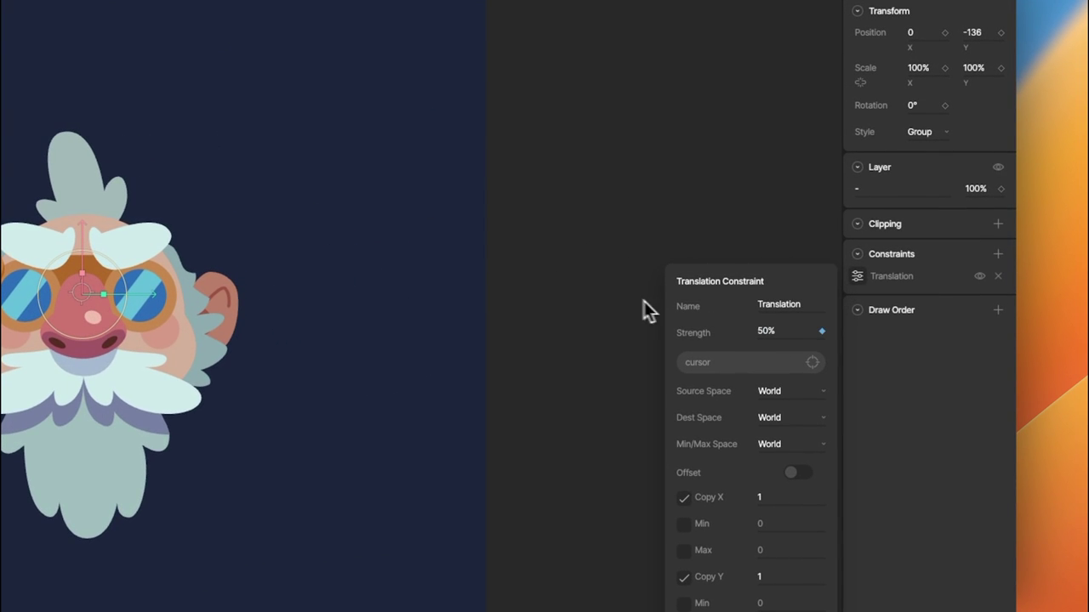
click(624, 301)
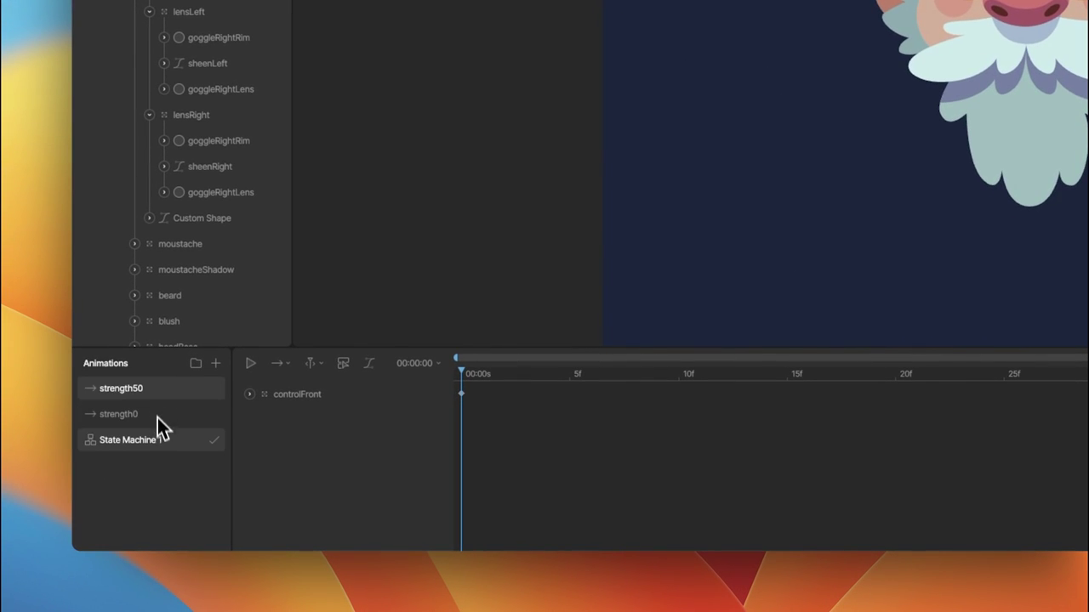
Add a Boolean input named isTracking to State Machine 1
click(155, 441)
click(248, 383)
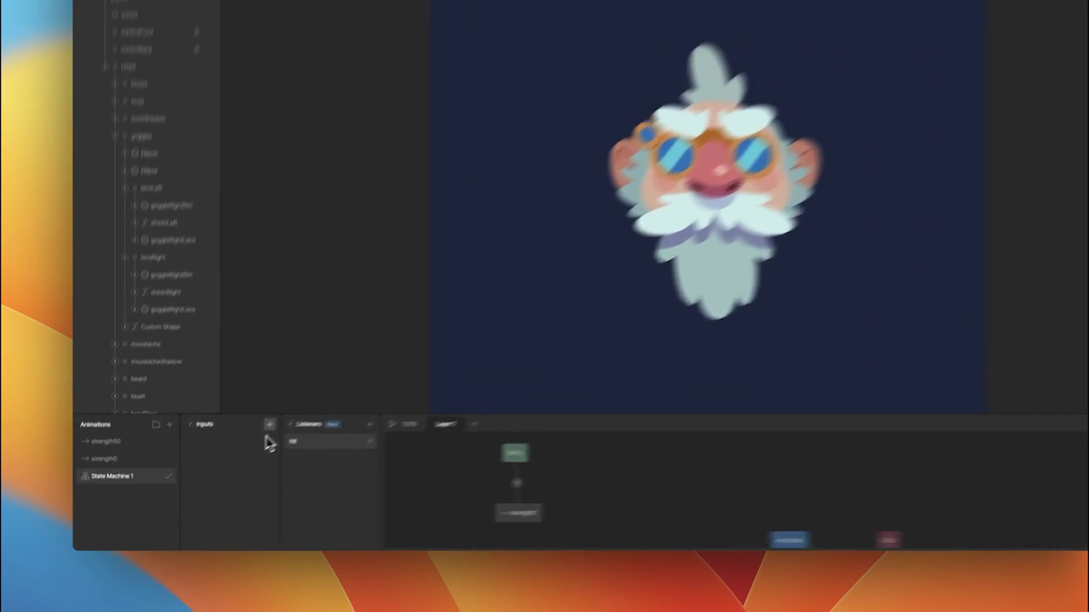
click(219, 456)
click(230, 491)
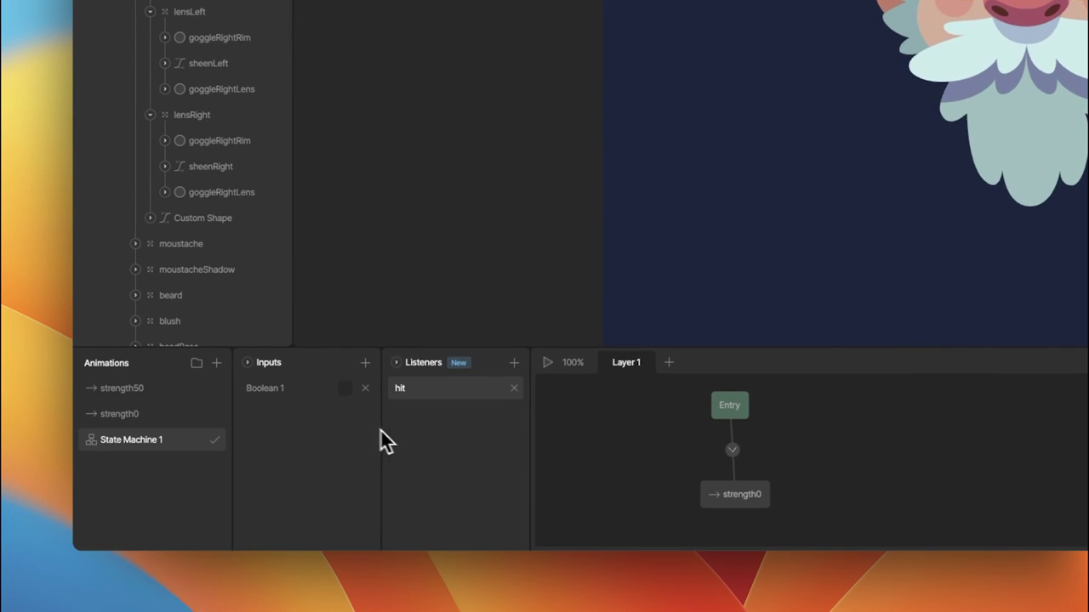
text(isTr)
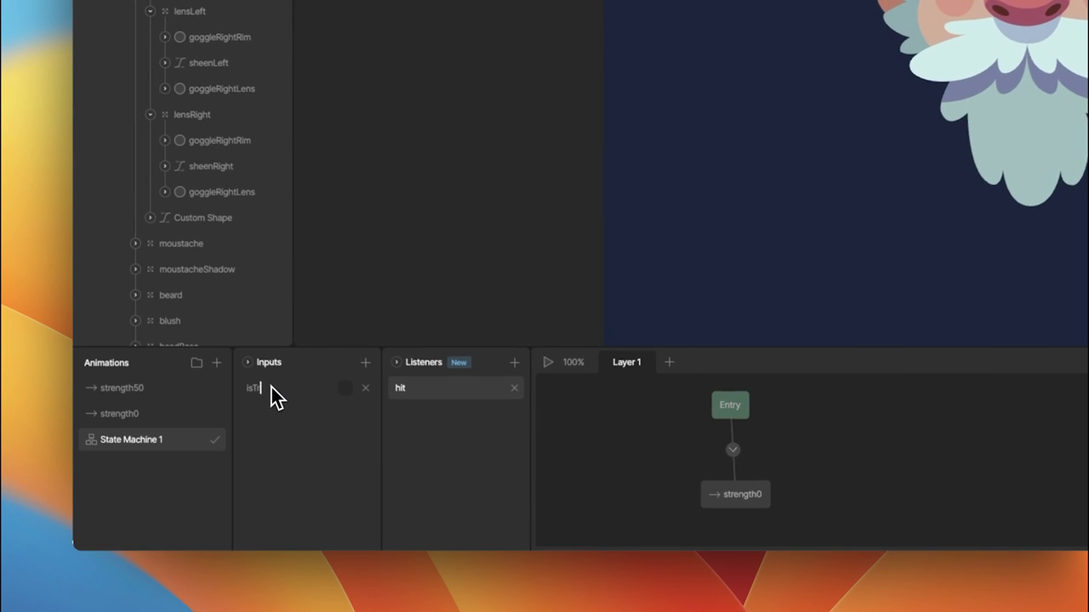
text(acking)
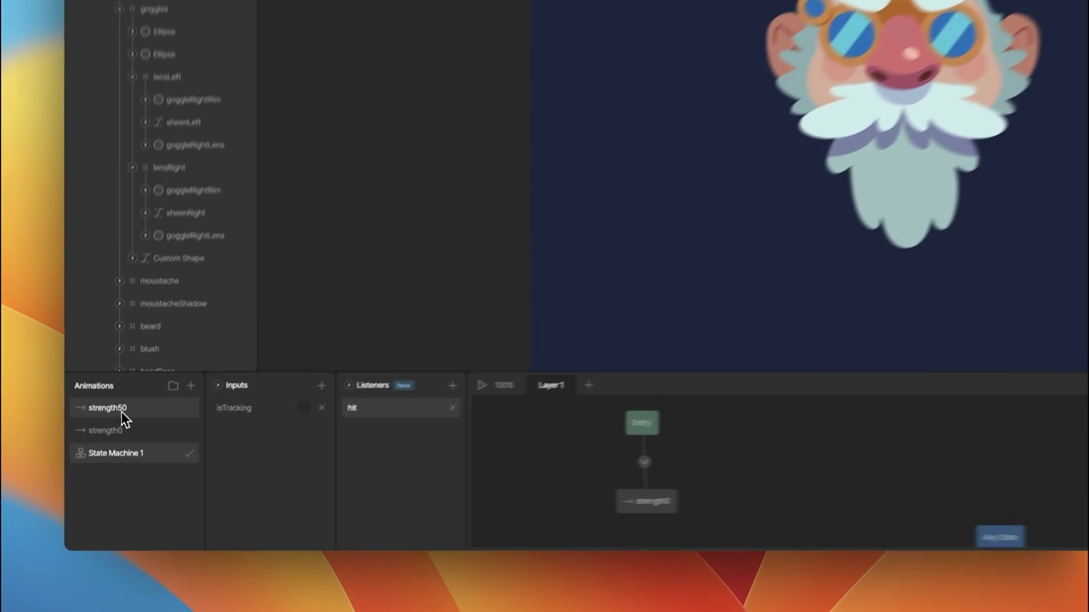
Add strength50 as a state in Layer 1 and connect strength0 to it with a transition that has a condition
drag(103, 473, 476, 508)
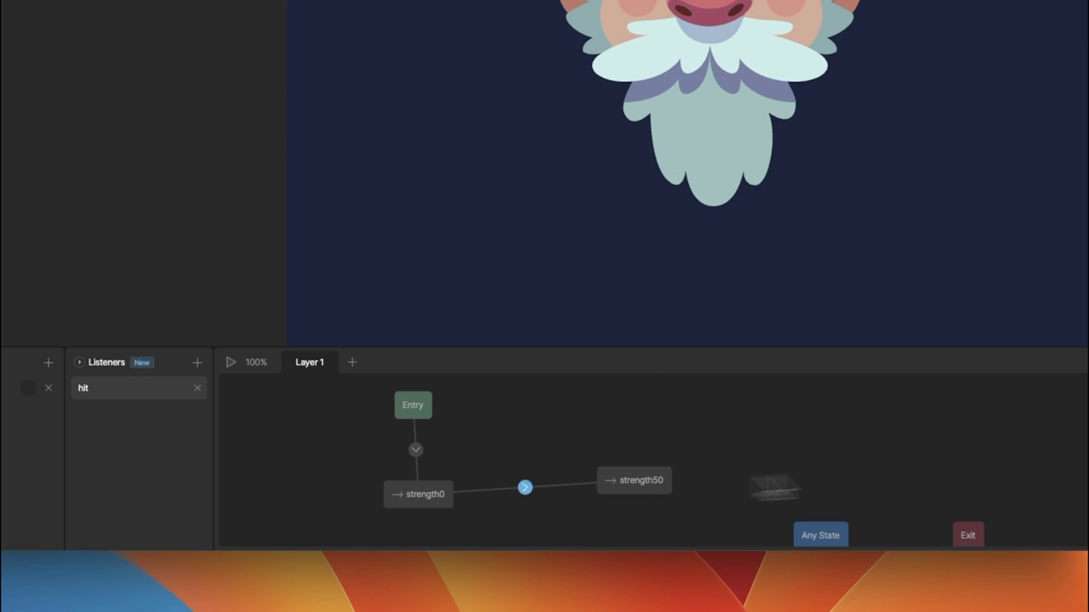
click(1007, 473)
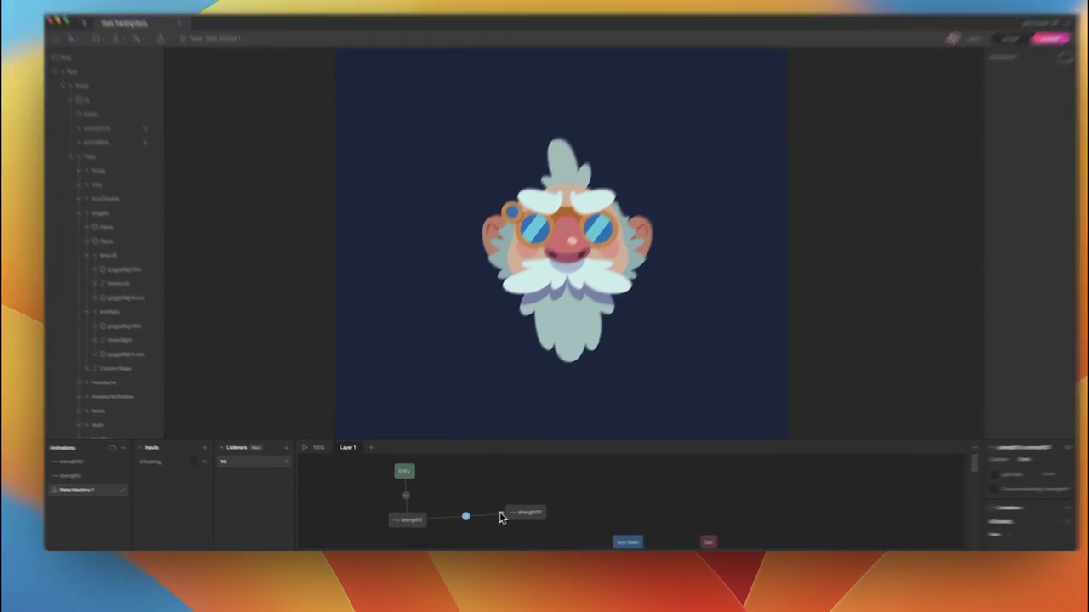
Create a return transition from strength50 to strength0 with the condition that isTracking is false
drag(491, 517, 416, 522)
click(452, 519)
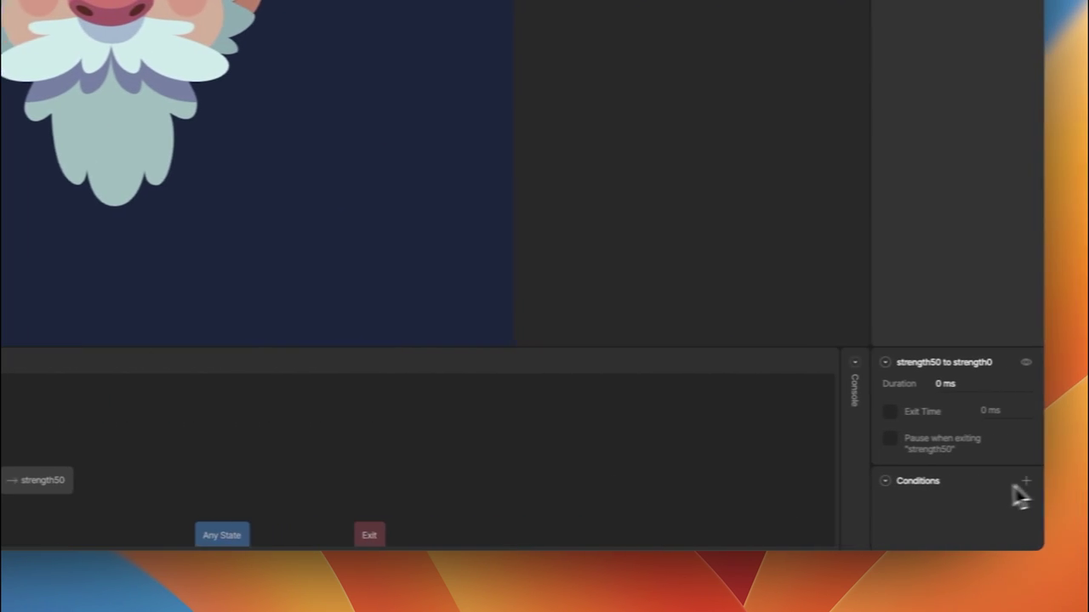
click(1023, 483)
click(910, 507)
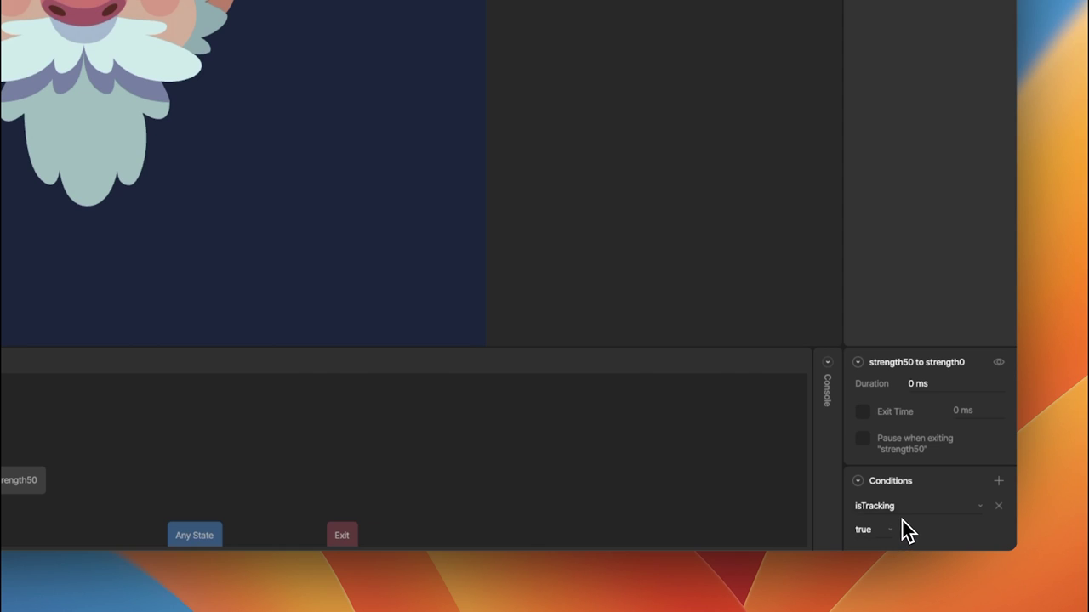
click(881, 531)
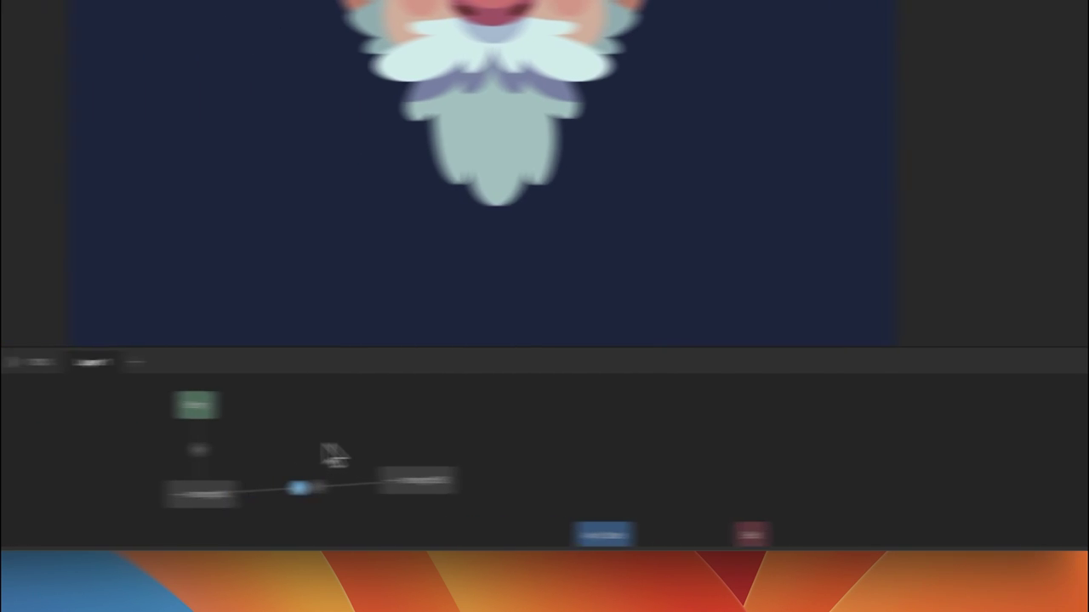
Set the duration of both transitions between strength0 and strength50 to 250 ms
drag(329, 445, 293, 496)
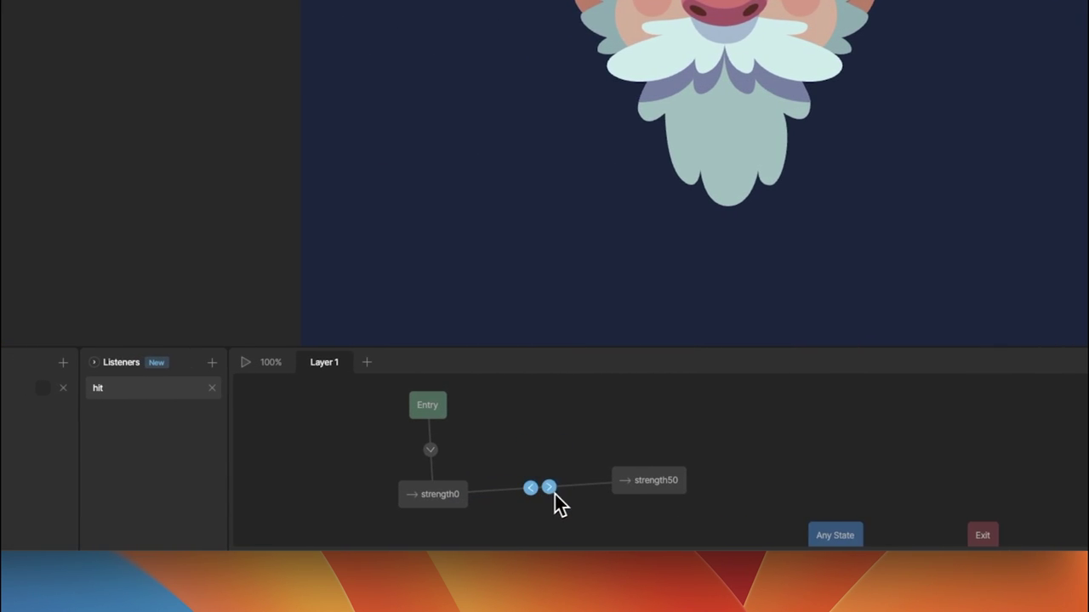
click(917, 385)
text(250)
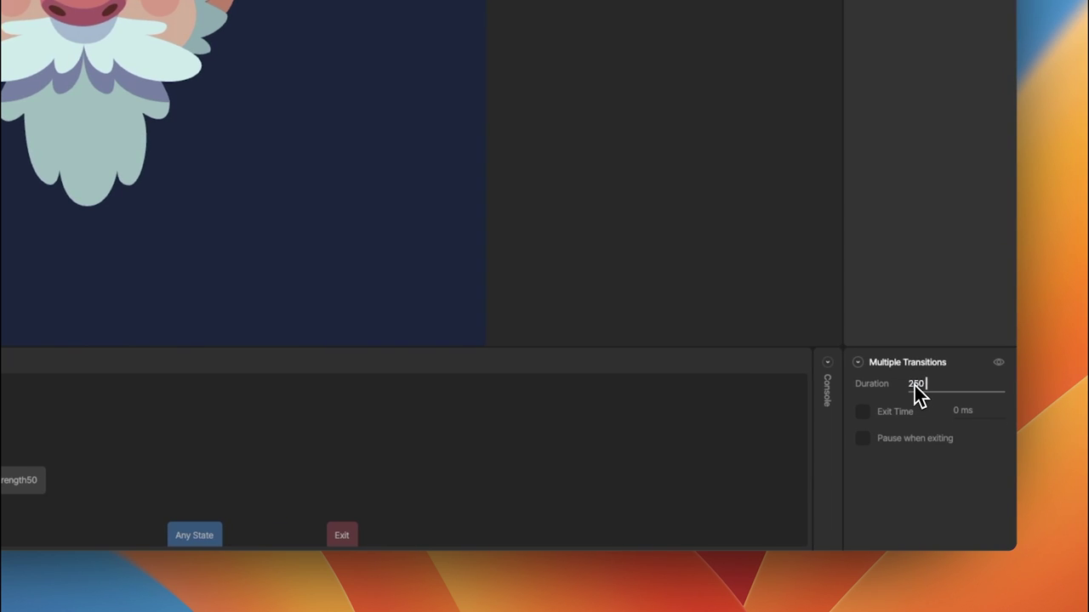
key(Return)
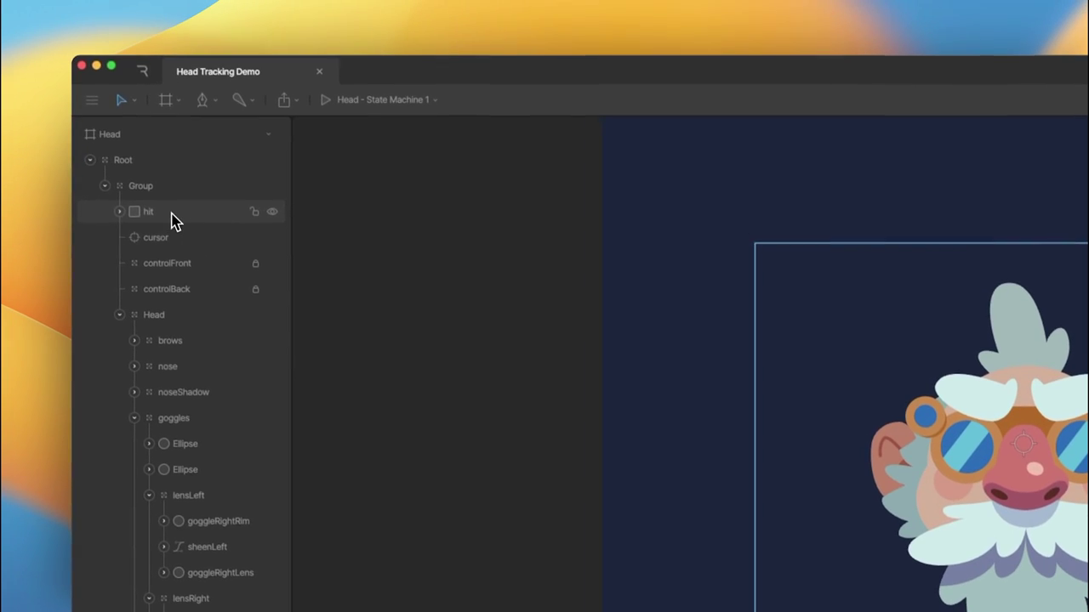
Add another listener targeting the hit shape that sets the isTracking input to true on Pointer Enter
click(173, 216)
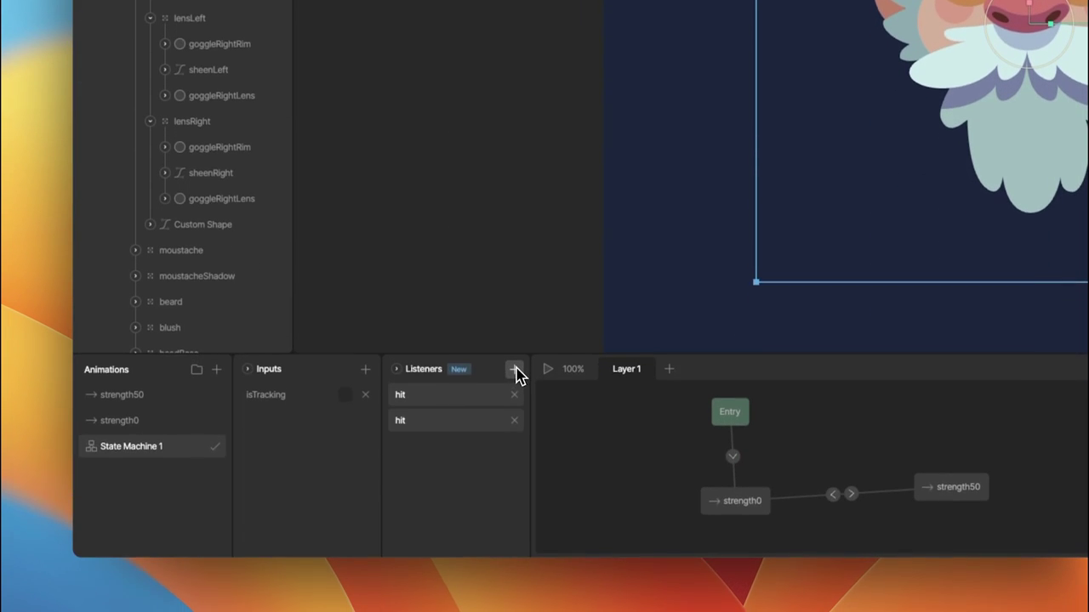
click(514, 364)
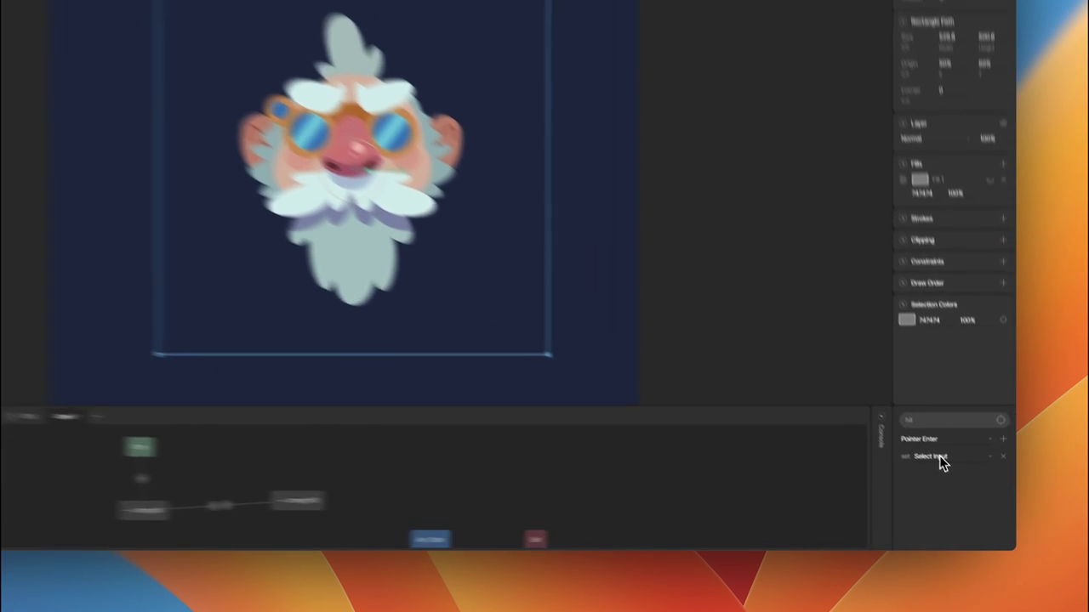
click(978, 482)
click(987, 501)
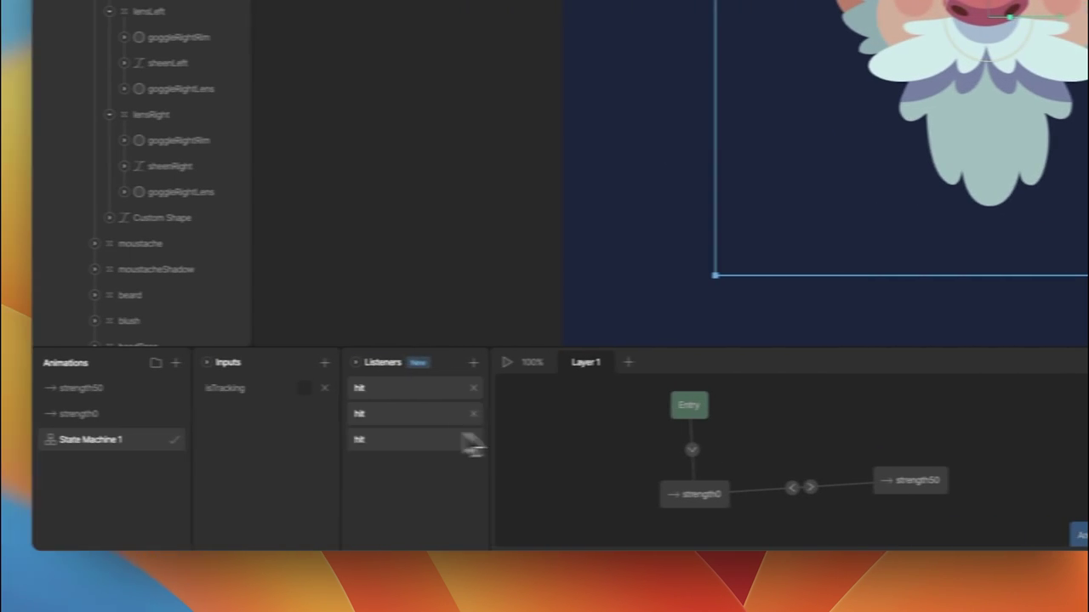
Make the third hit listener set isTracking to false on Pointer Exit
click(444, 440)
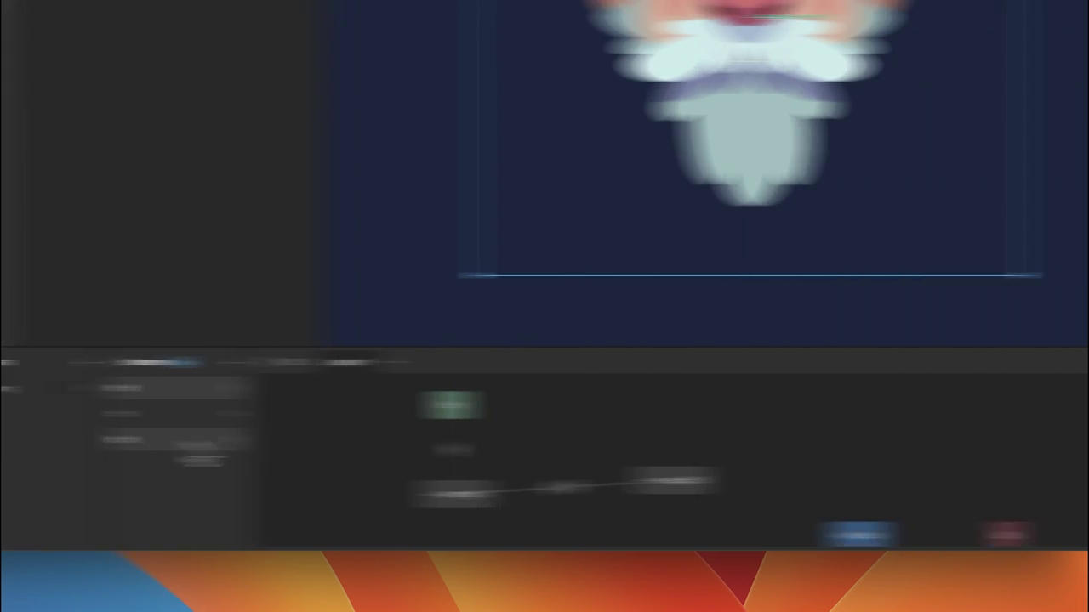
click(962, 394)
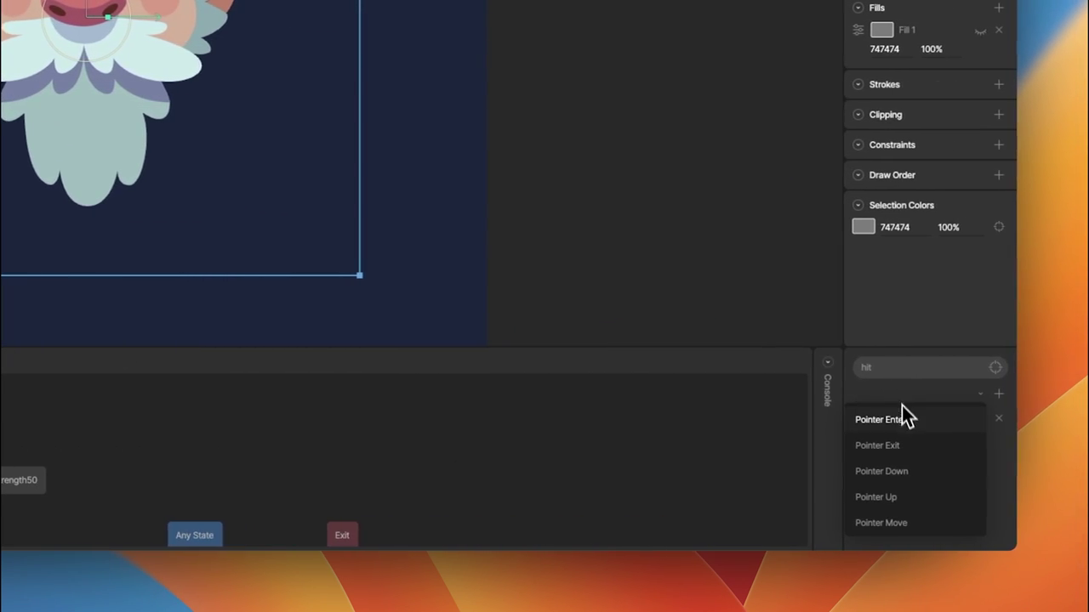
click(900, 445)
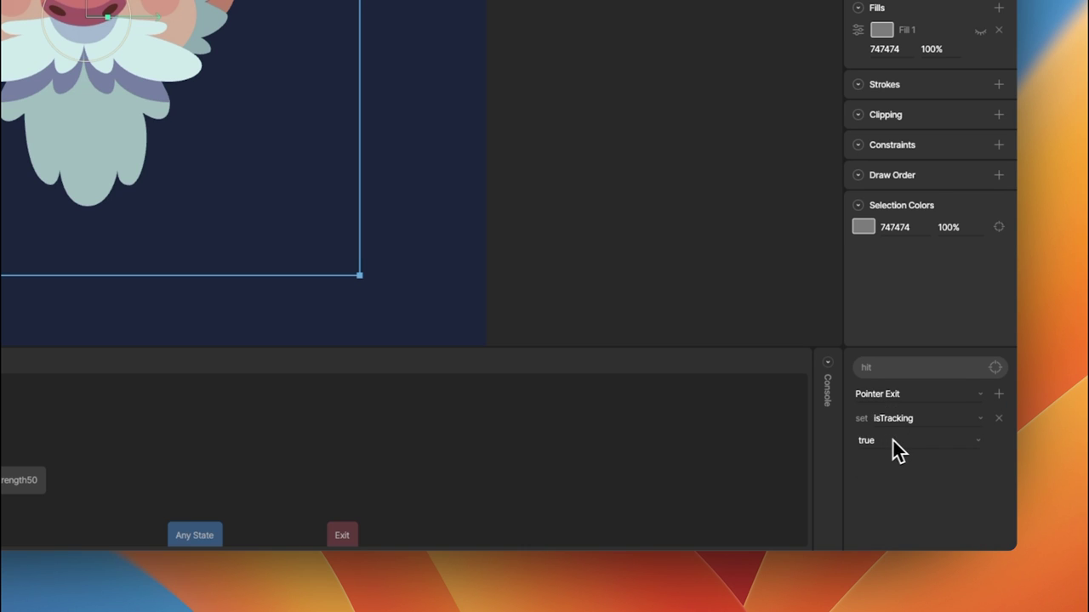
click(893, 441)
click(894, 449)
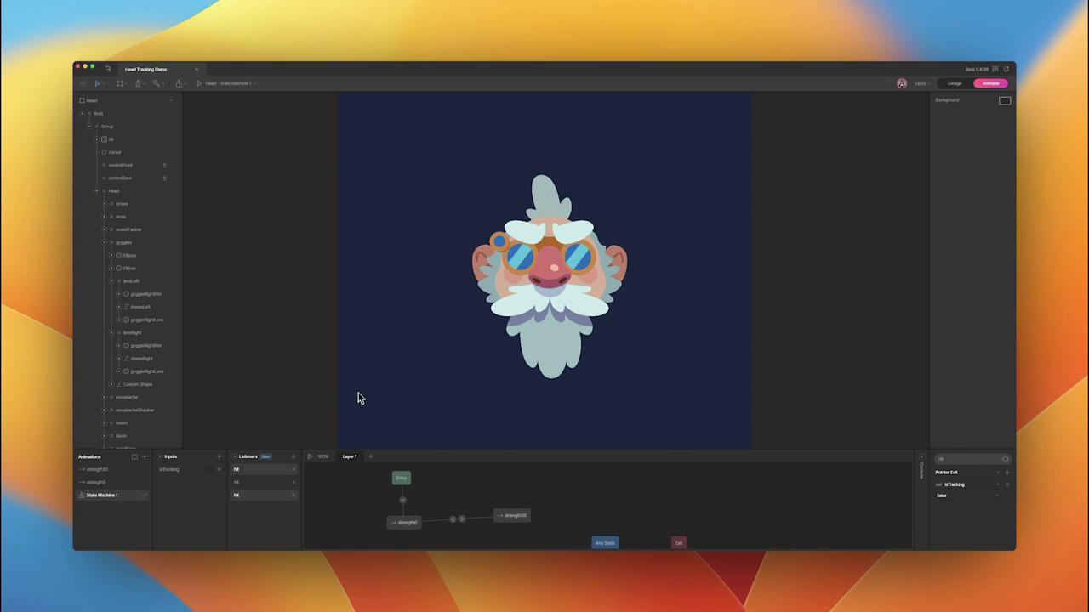
Play State Machine 1 to test the head tracking as the pointer enters and leaves the hit area
click(313, 457)
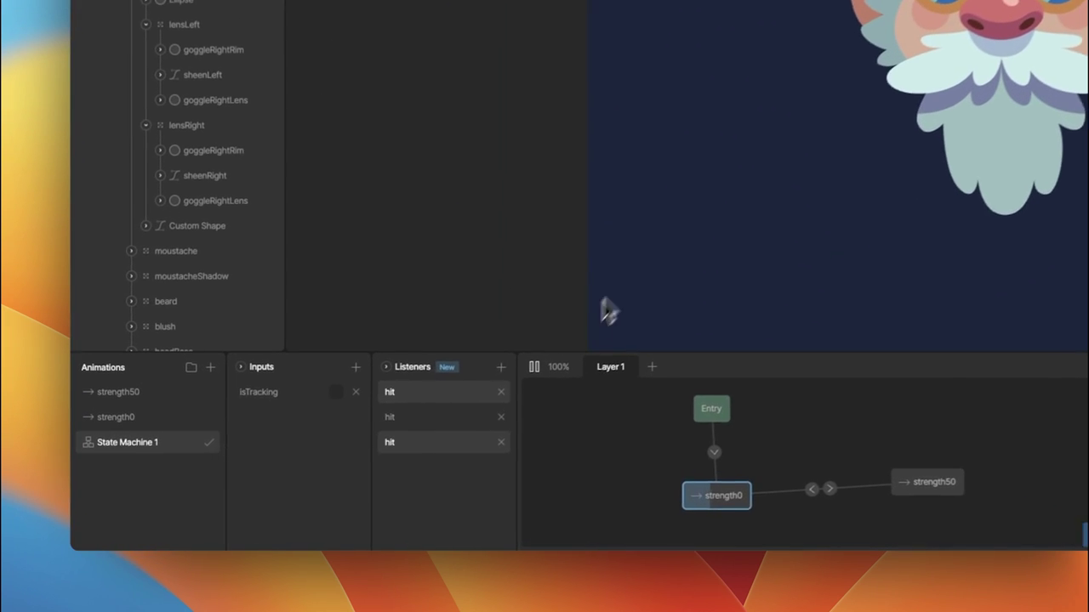